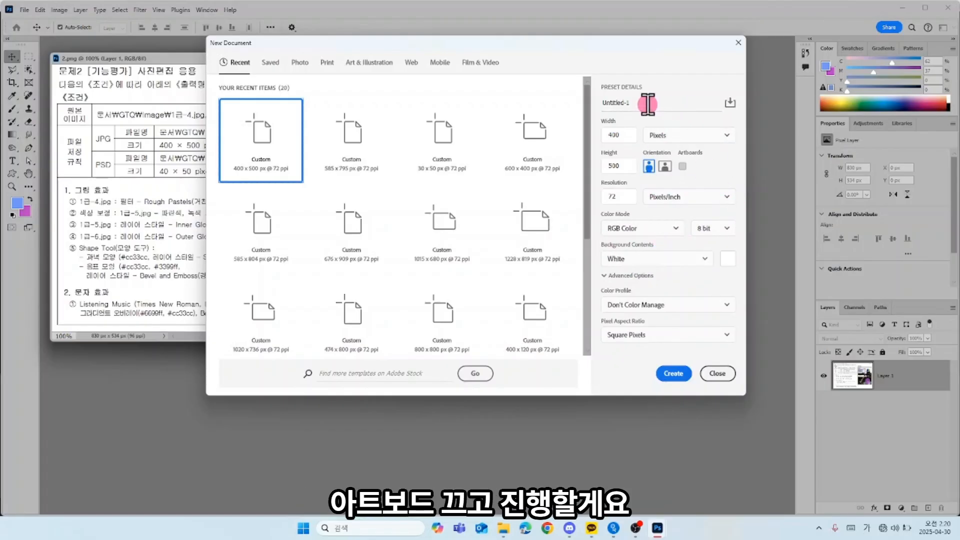
- Create a 400 × 500 px, 72 ppi document named with the examinee number, full name and "-2", and place it beside the exam sheet
left_click(648, 104)
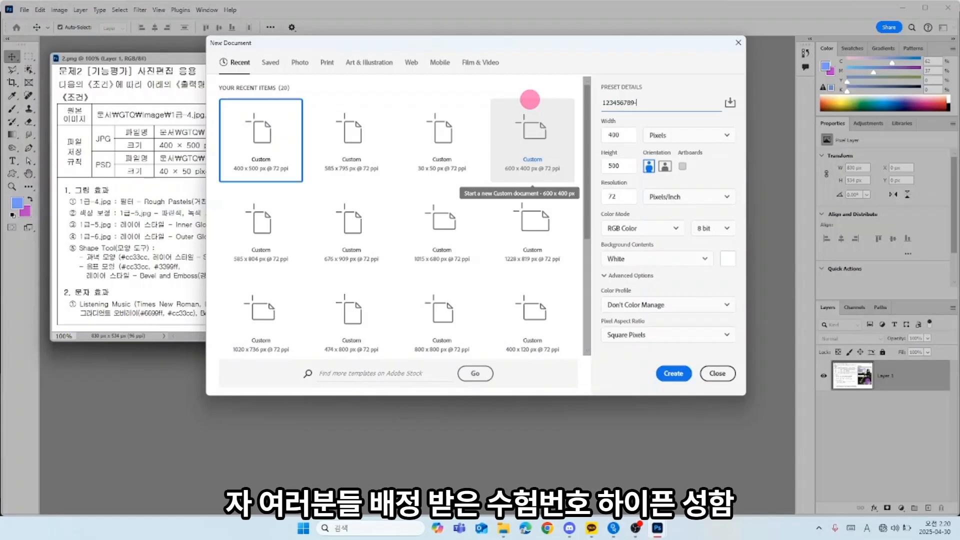
type("123456789-홍길동-2")
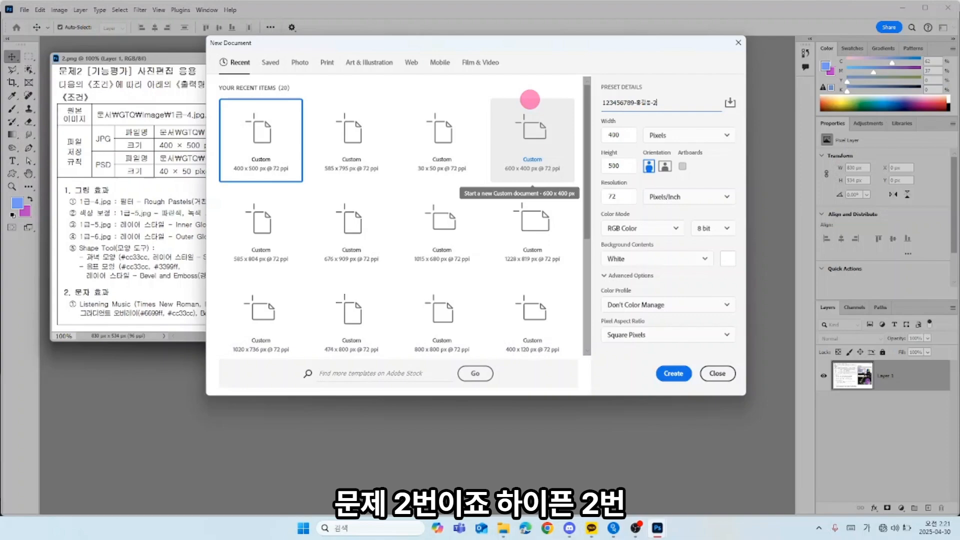
left_click(673, 373)
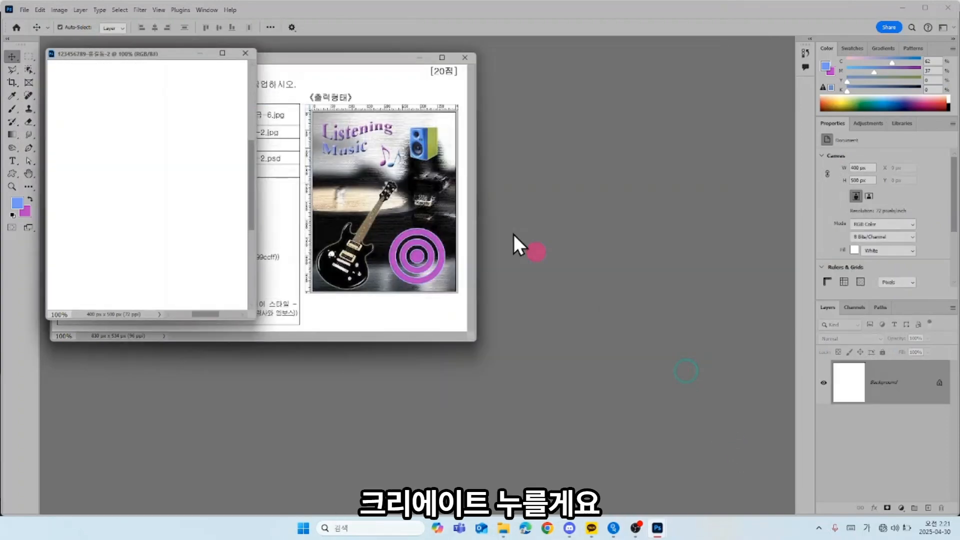
left_click_drag(136, 44, 589, 65)
left_click(555, 108)
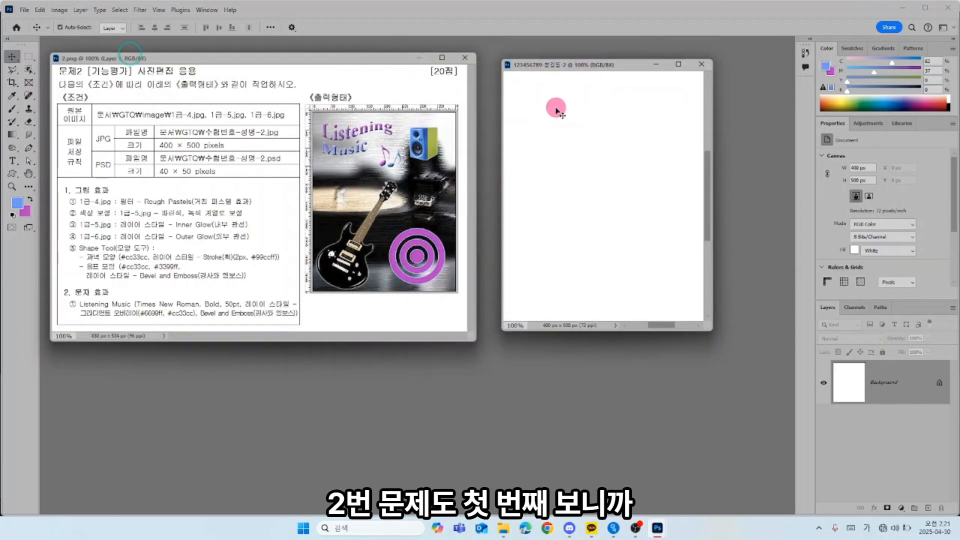
left_click(330, 162)
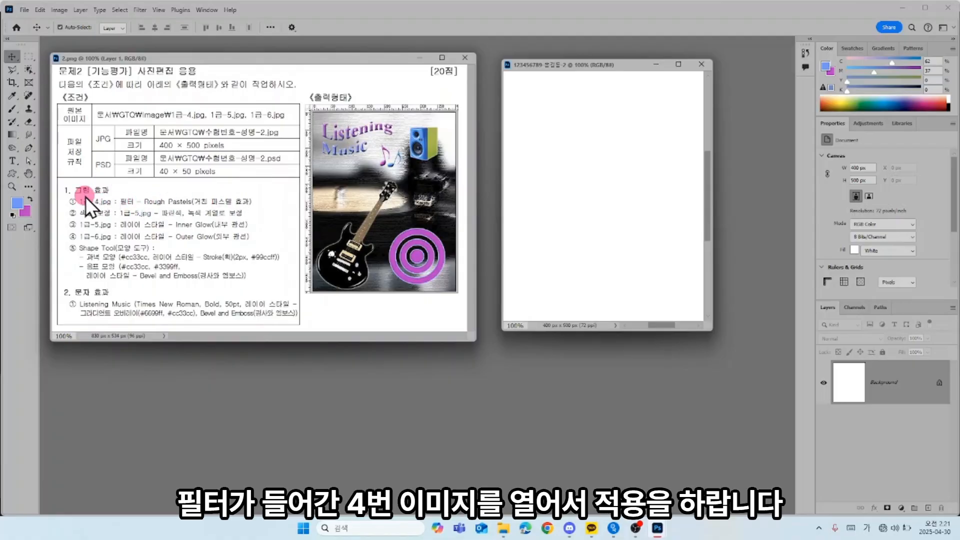
- Open the turntable photo 1급-4 from the 1급-A유형 folder inside the GTQ documents folder
double_click(436, 385)
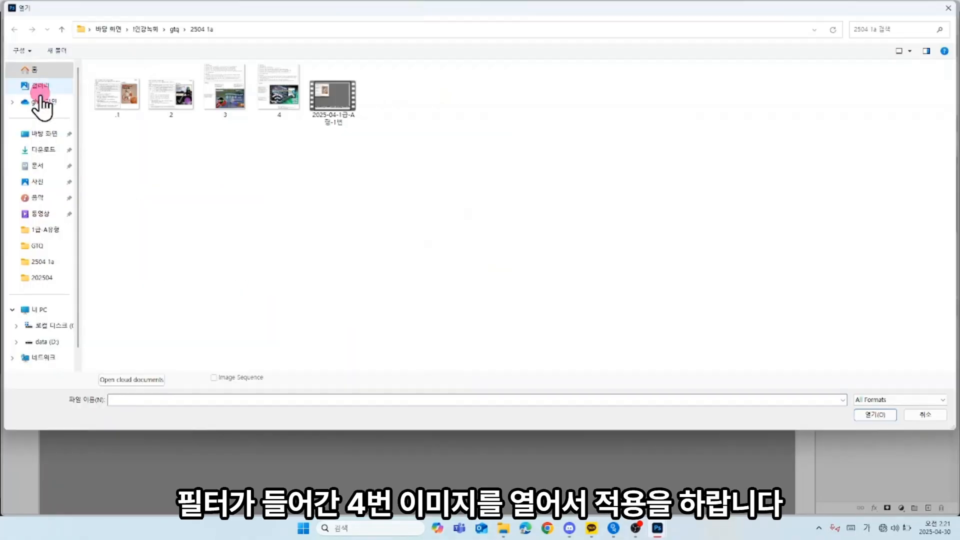
left_click(36, 166)
left_click(175, 94)
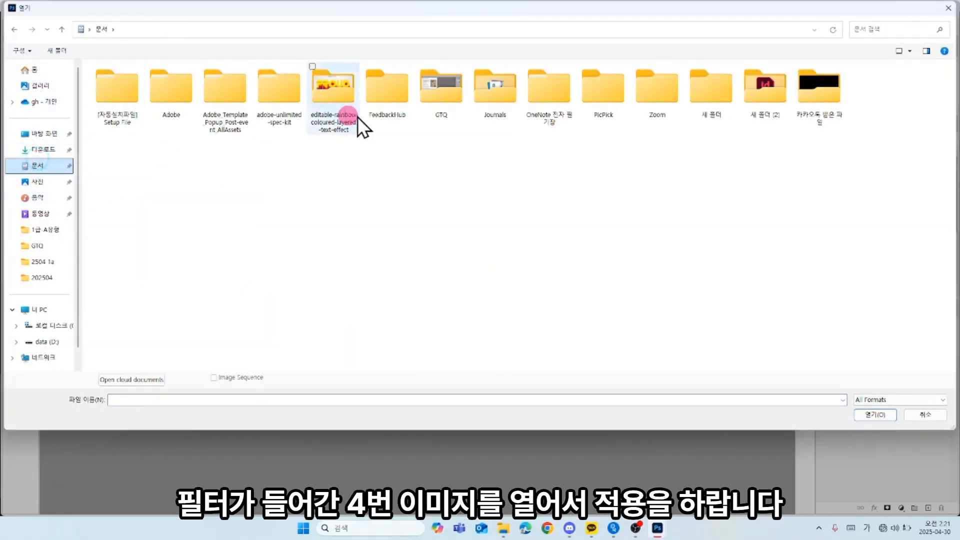
double_click(452, 101)
left_click(139, 97)
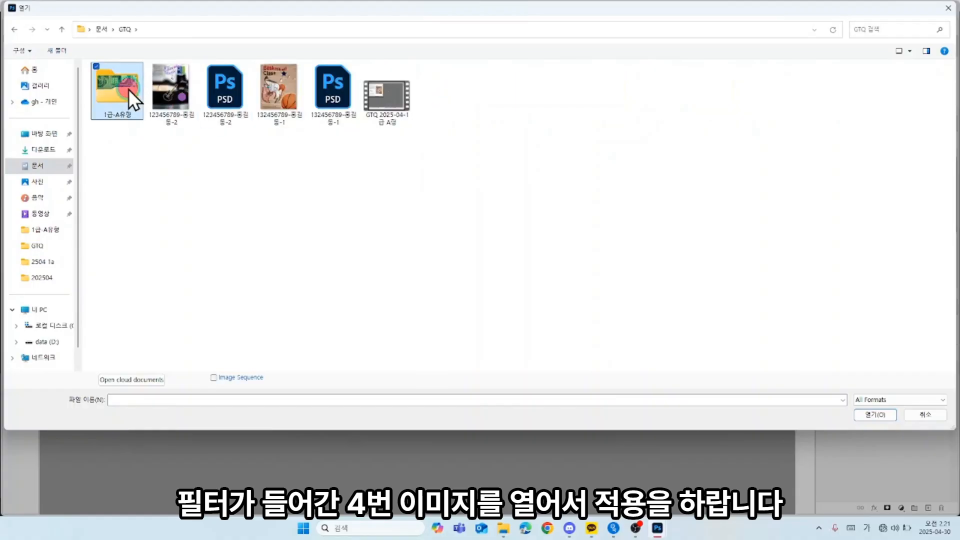
double_click(128, 89)
left_click(288, 87)
double_click(288, 87)
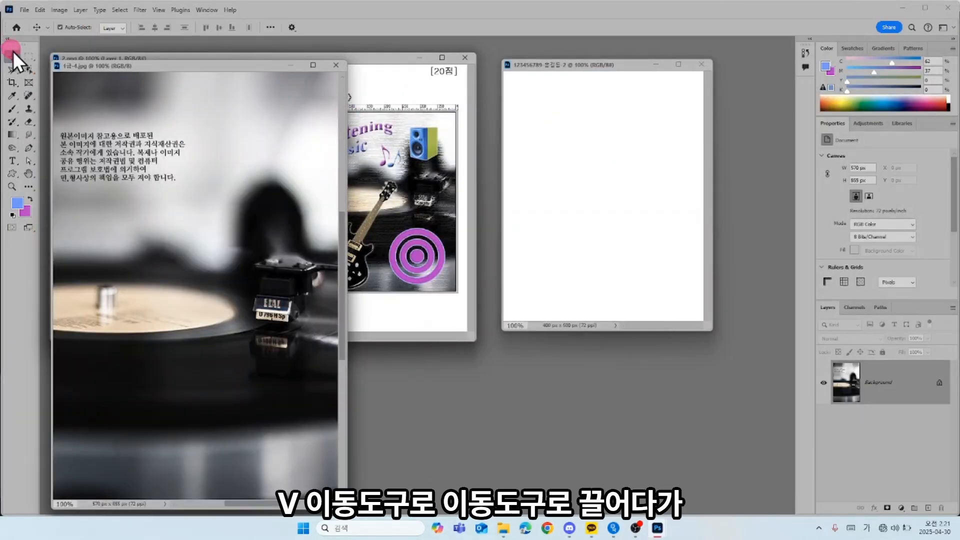
- Copy the turntable photo into the new document as a layer and close the source image
left_click_drag(74, 97, 79, 103)
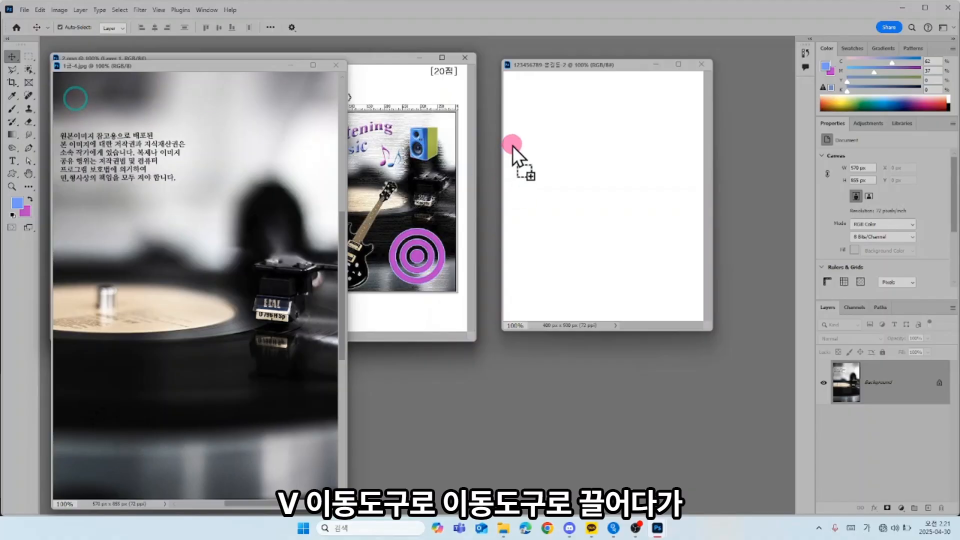
left_click_drag(512, 146, 515, 144)
left_click(336, 65)
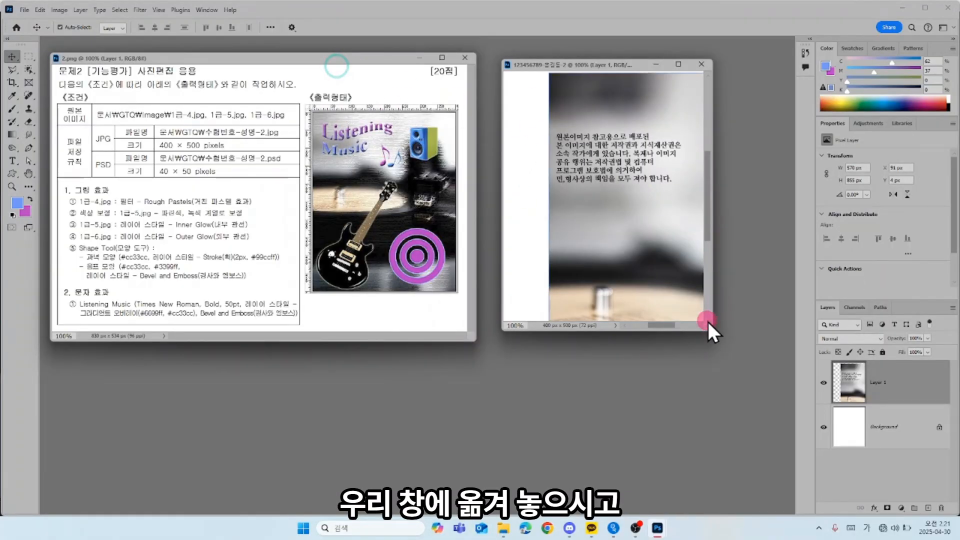
- Scale the turntable layer to about 72% and position it so it fills the canvas like the sample output
left_click_drag(710, 326, 638, 263)
key("ctrl+t")
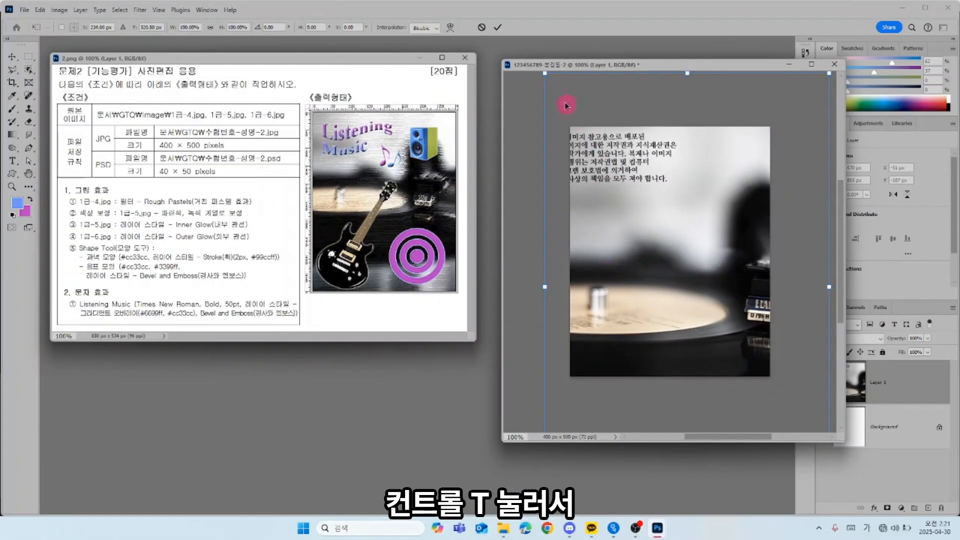
left_click_drag(549, 76, 624, 157)
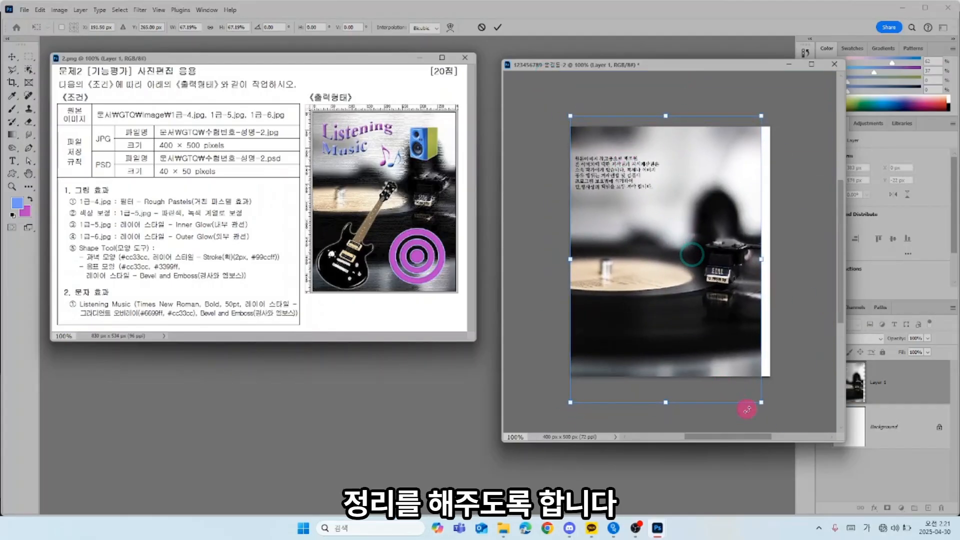
left_click_drag(762, 405, 774, 400)
left_click_drag(752, 349, 751, 322)
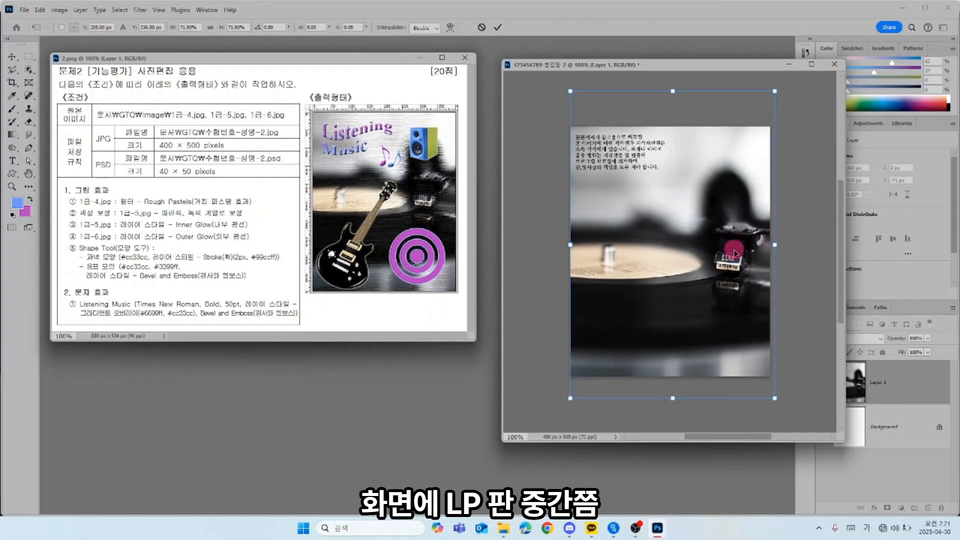
key("Return")
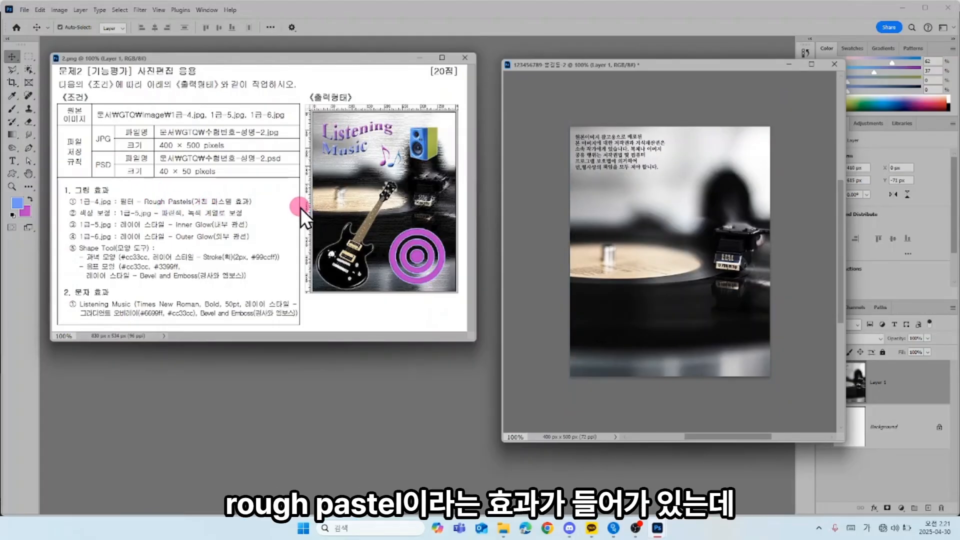
- Check the filter requirement on the exam sheet and apply the Rough Pastels filter to the turntable layer
key("ctrl+0")
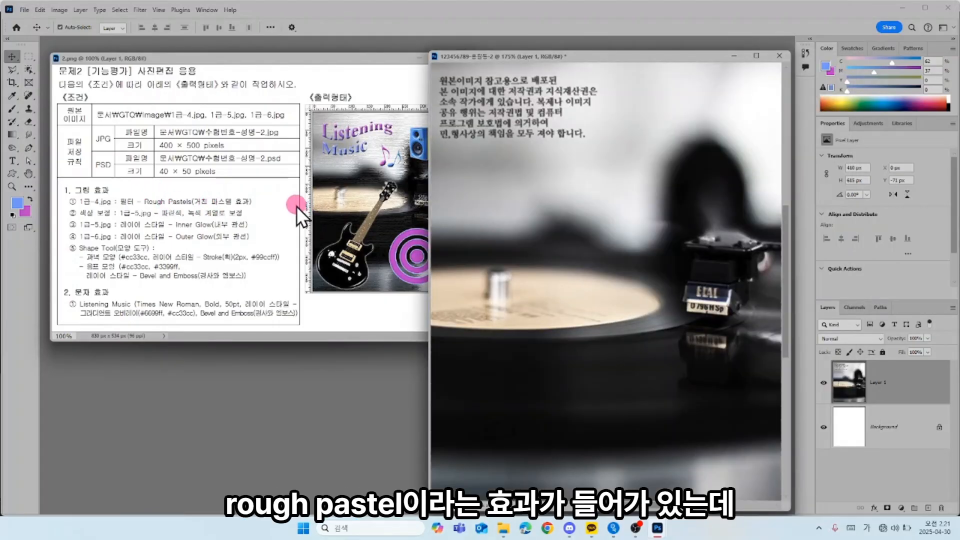
left_click(292, 58)
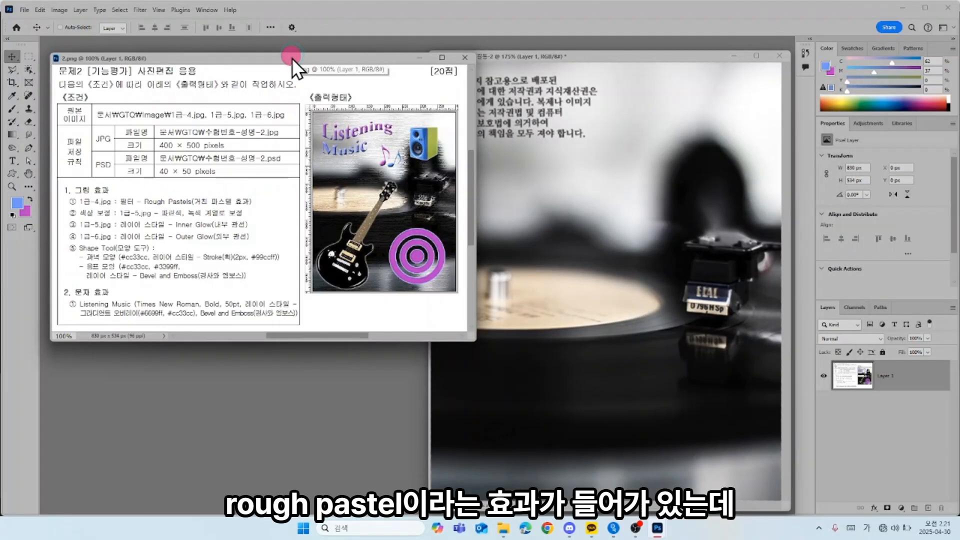
key("ctrl+0")
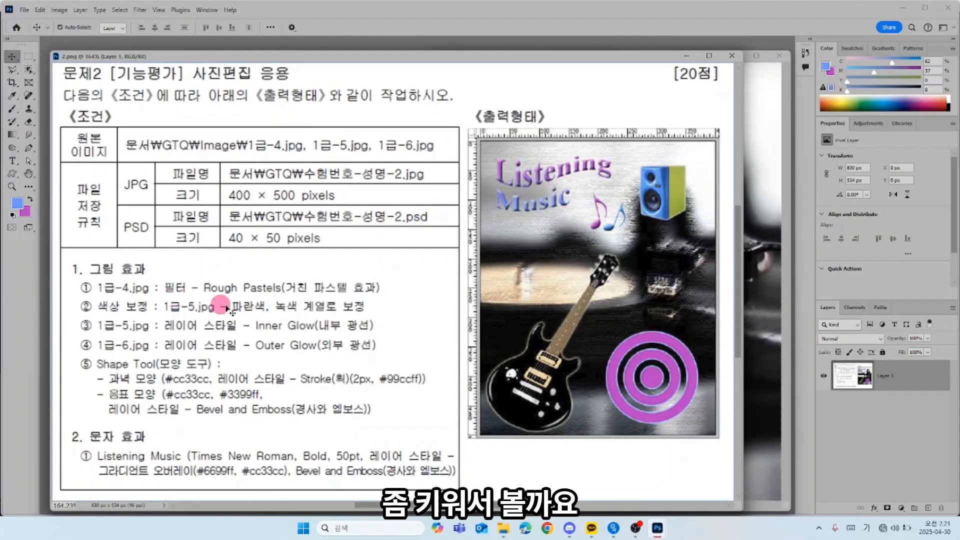
left_click(768, 260)
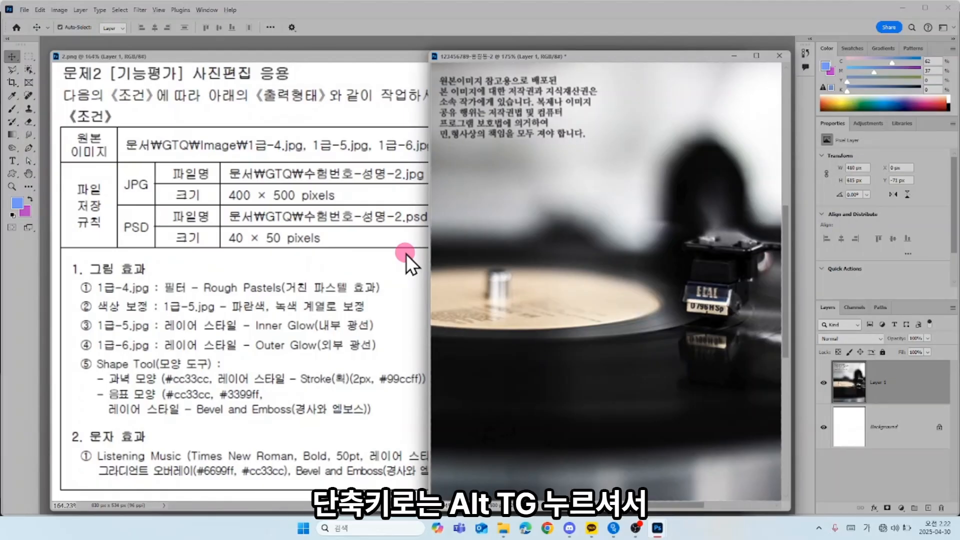
key("alt+t")
key("g")
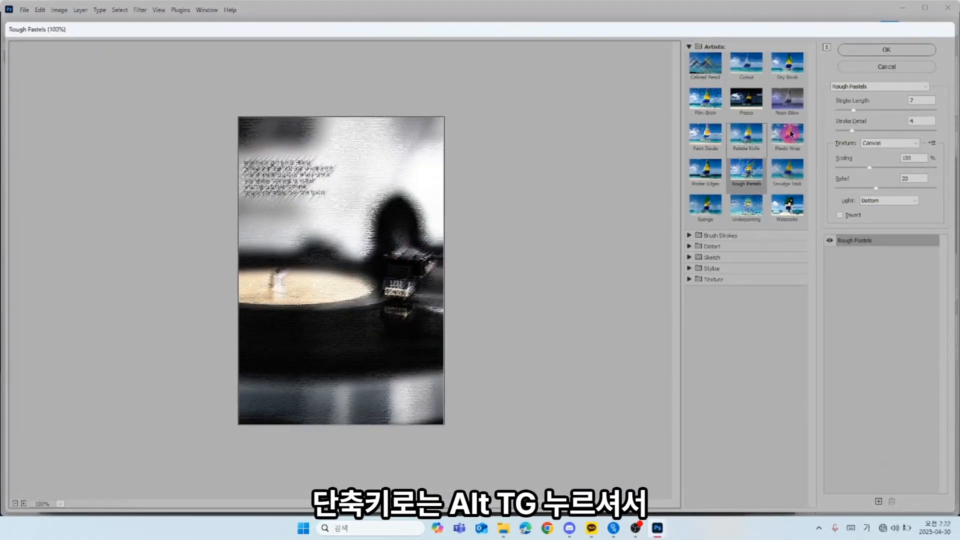
left_click(752, 184)
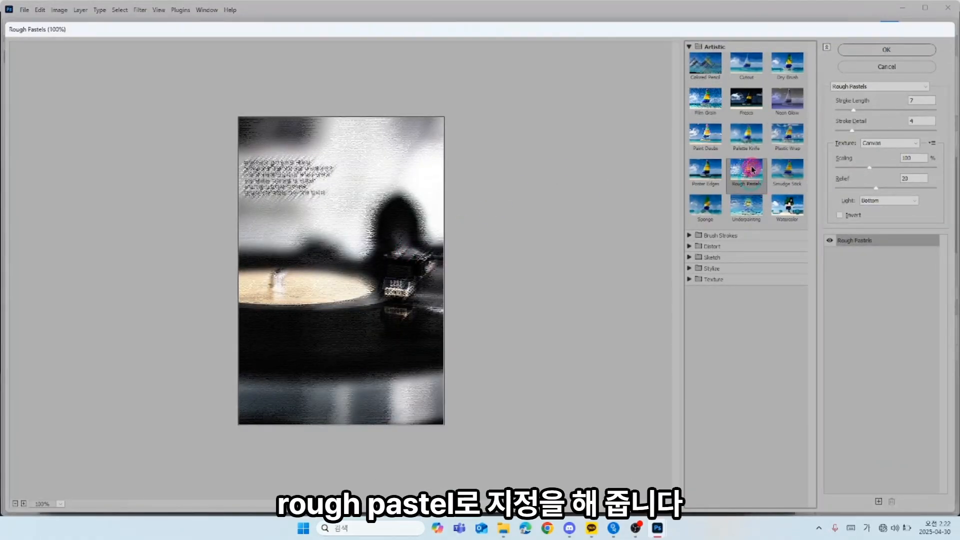
left_click(901, 55)
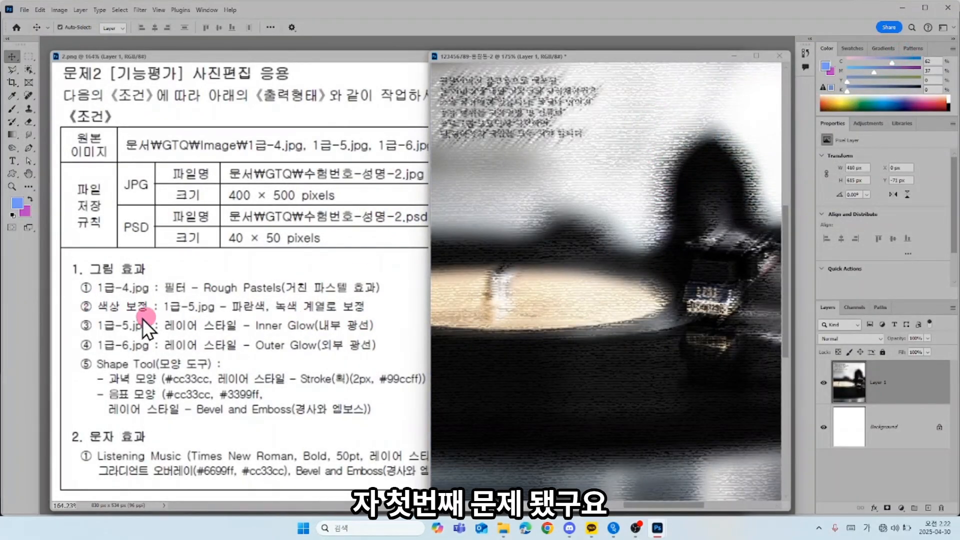
- Open the speaker photo 1급-5 and place its window just under the sample output's speaker for comparison
left_click(331, 326)
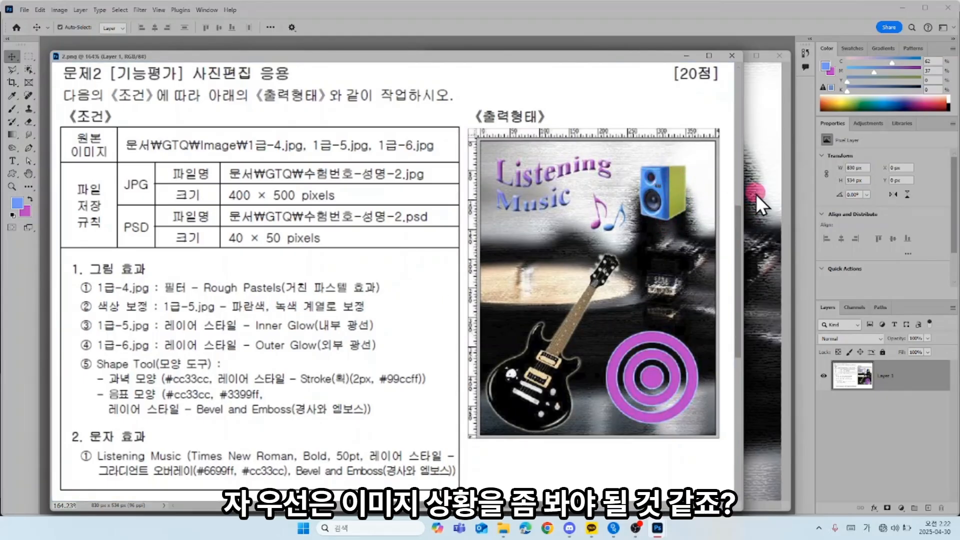
double_click(506, 41)
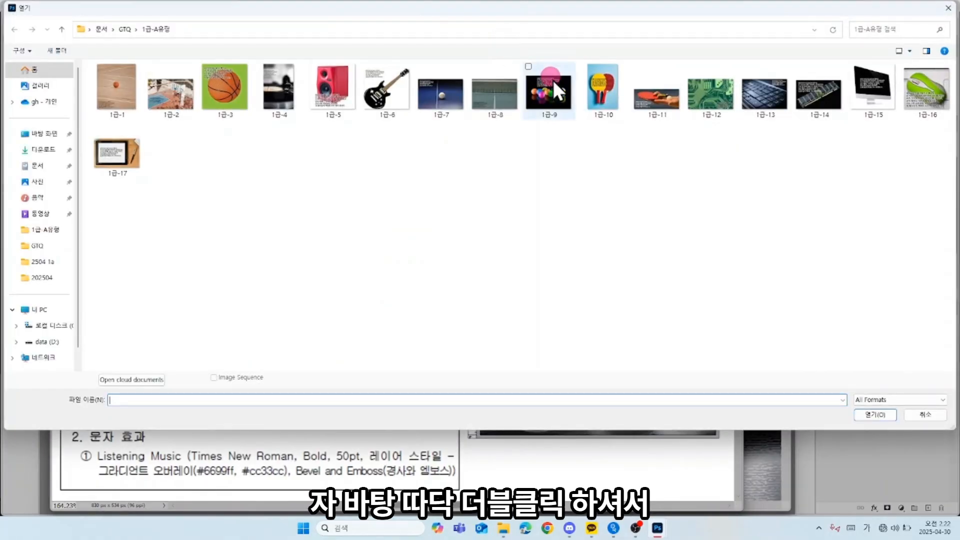
double_click(337, 87)
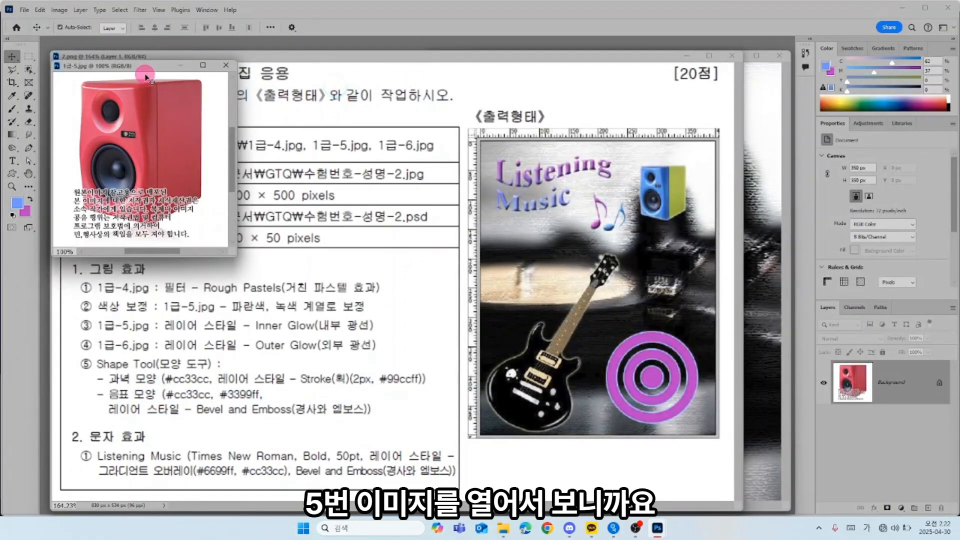
left_click_drag(147, 76, 694, 227)
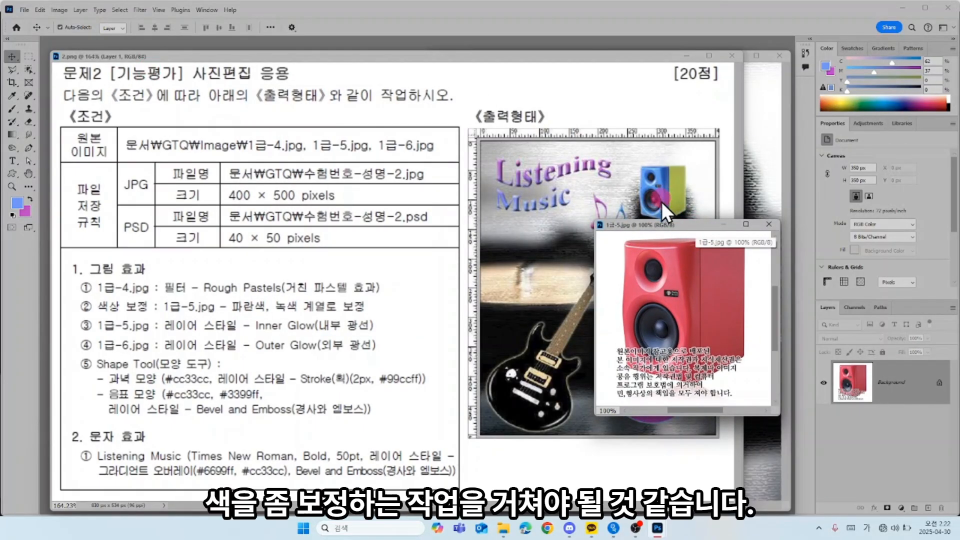
- Select the red speaker with the Object Selection tool and copy it into the working document above the turntable layer
left_click(30, 70)
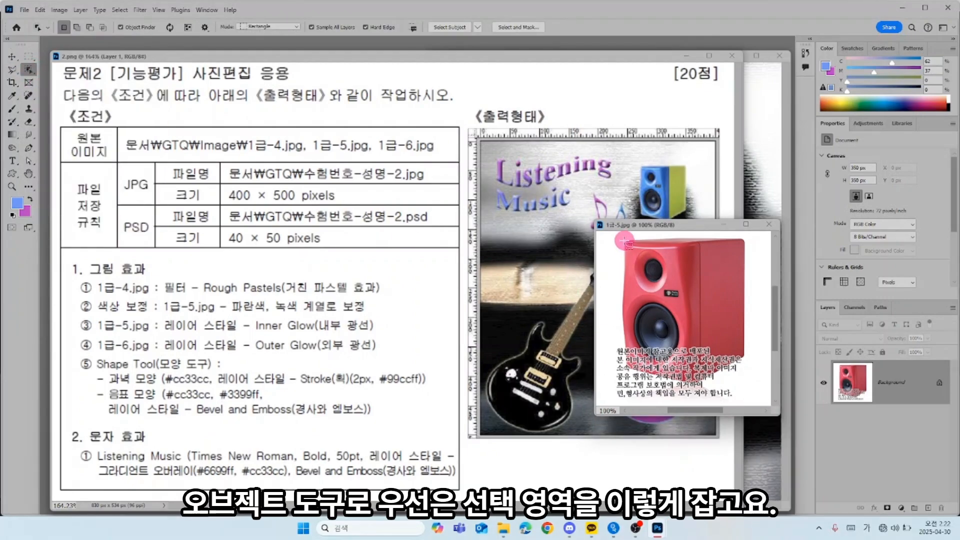
left_click_drag(614, 233, 751, 390)
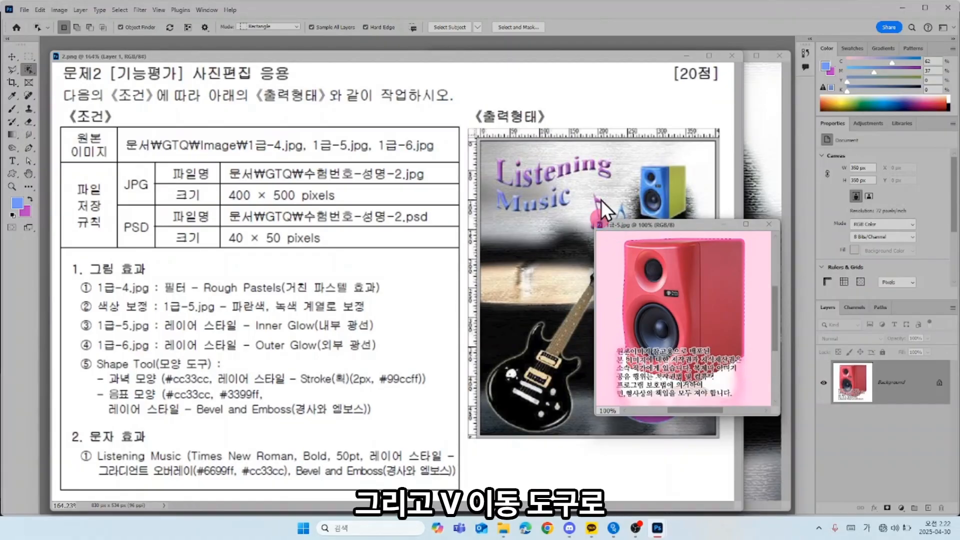
left_click(12, 56)
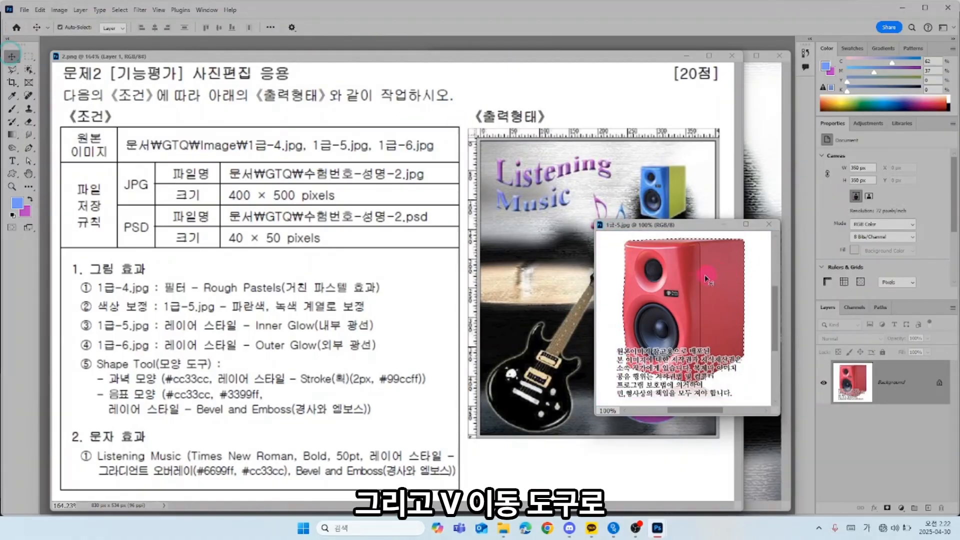
left_click_drag(677, 292, 627, 200)
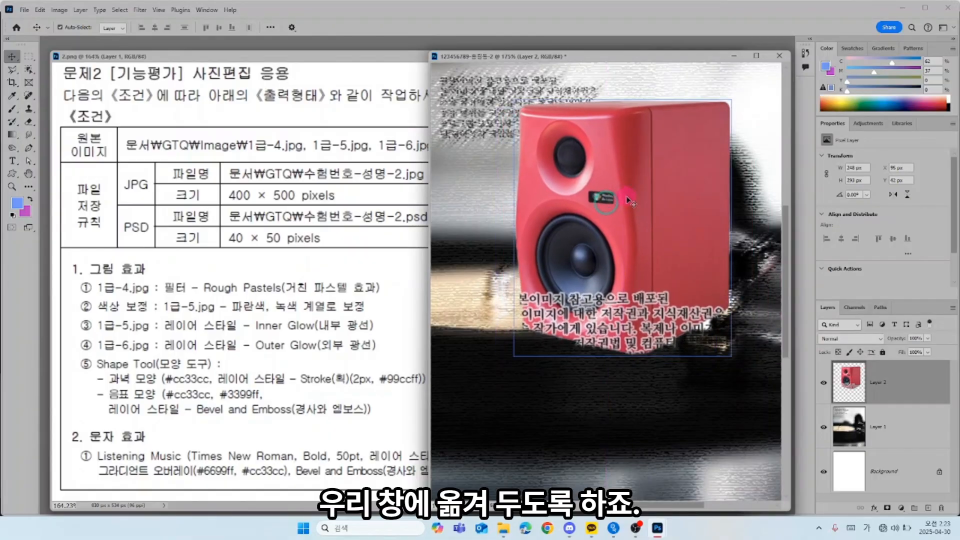
- Scale the speaker layer down to about 121 × 143 px, keeping it in the canvas's upper-right area
key("ctrl+t")
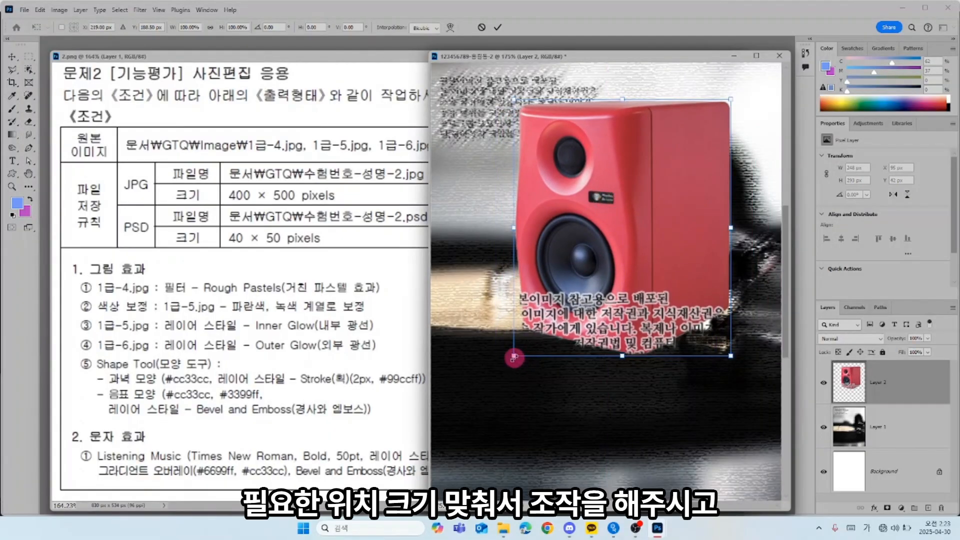
left_click_drag(515, 356, 635, 234)
key("Return")
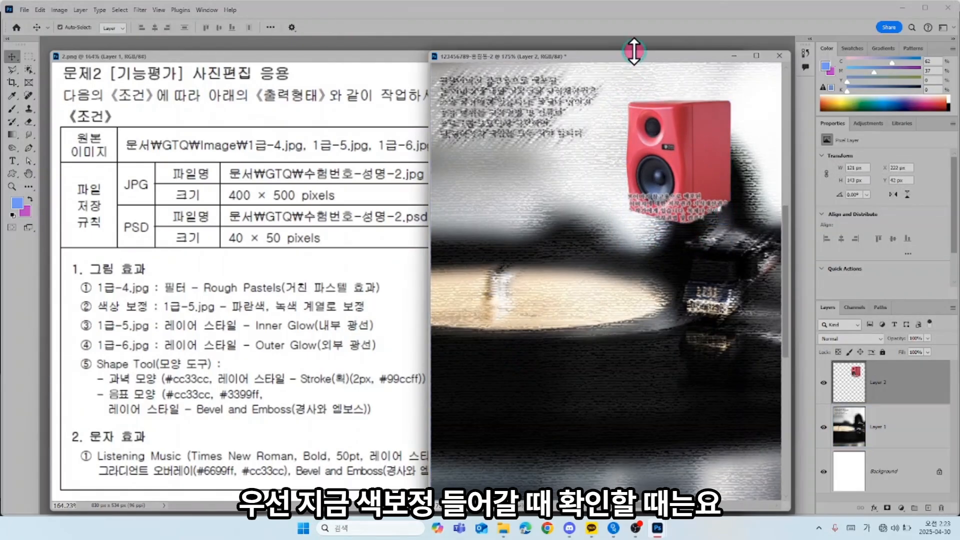
- Check the sample speaker's colours, and colorize the red speaker layer blue with Hue/Saturation at hue 217 and saturation about 54
left_click_drag(630, 57, 633, 225)
left_click(638, 183)
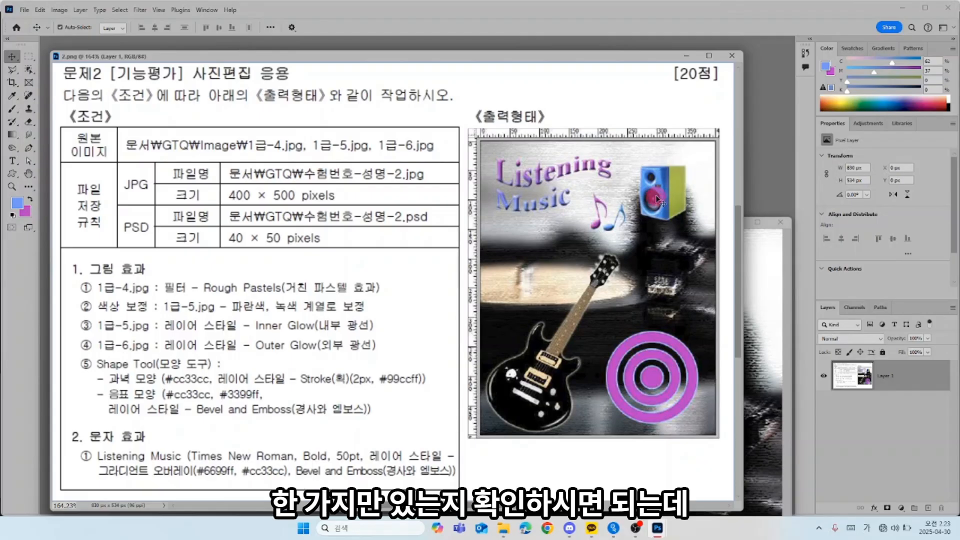
left_click(749, 323)
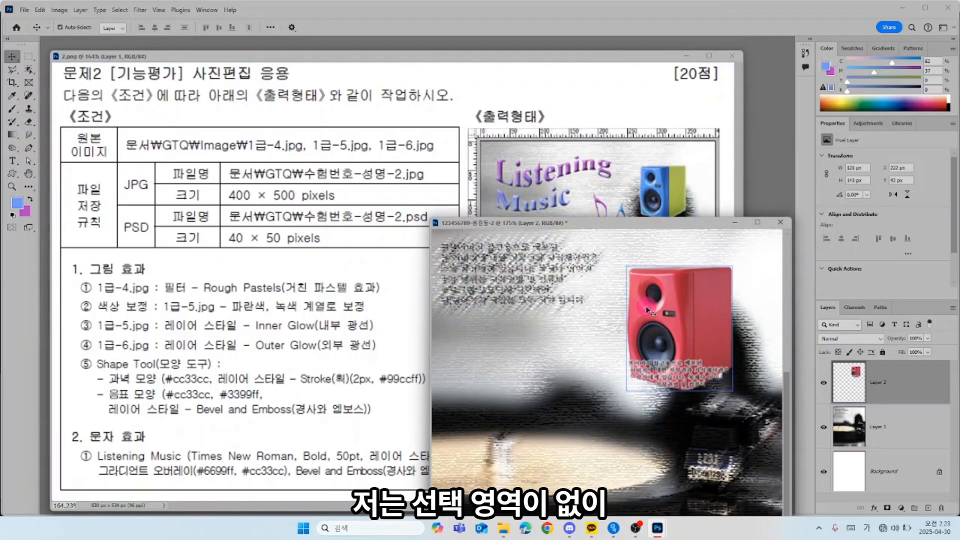
key("ctrl+u")
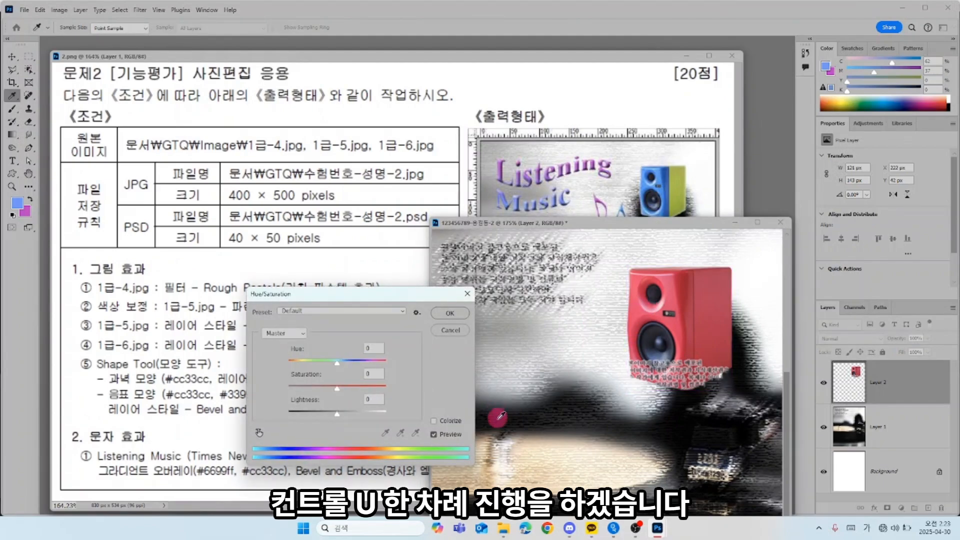
left_click(435, 421)
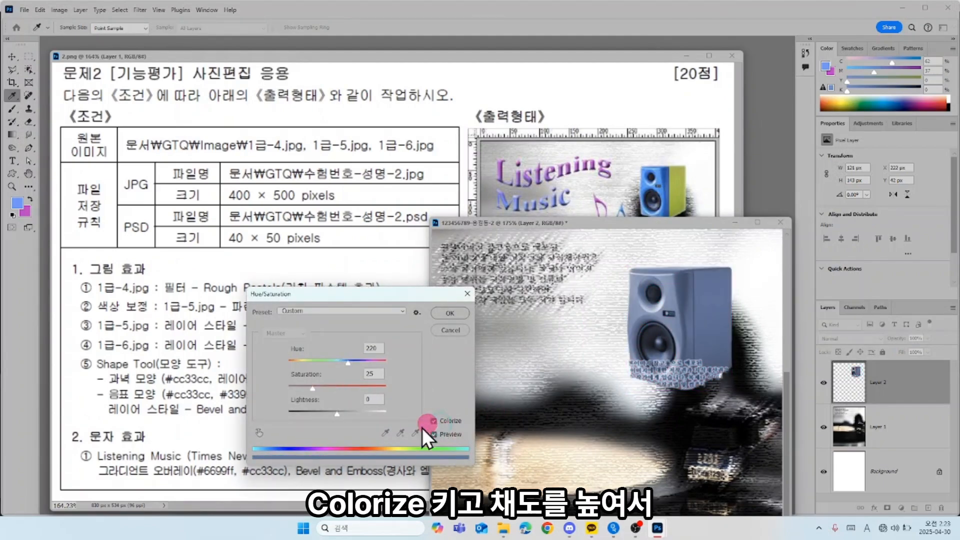
left_click_drag(325, 388, 349, 363)
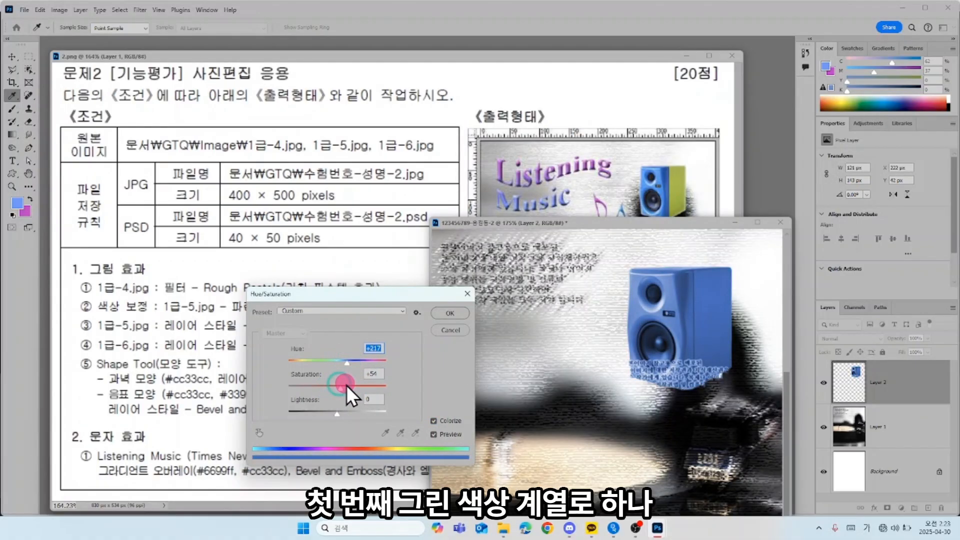
left_click(462, 313)
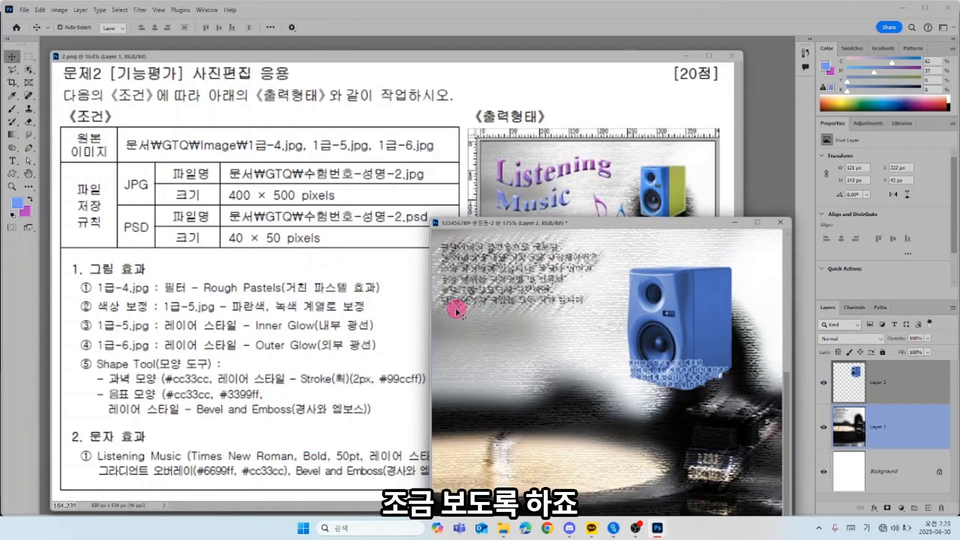
- Outline the speaker's right side panel with the Polygonal Lasso, following the vertical edge between the front and side faces
key("ctrl")
key("ctrl+plus")
key("ctrl+plus")
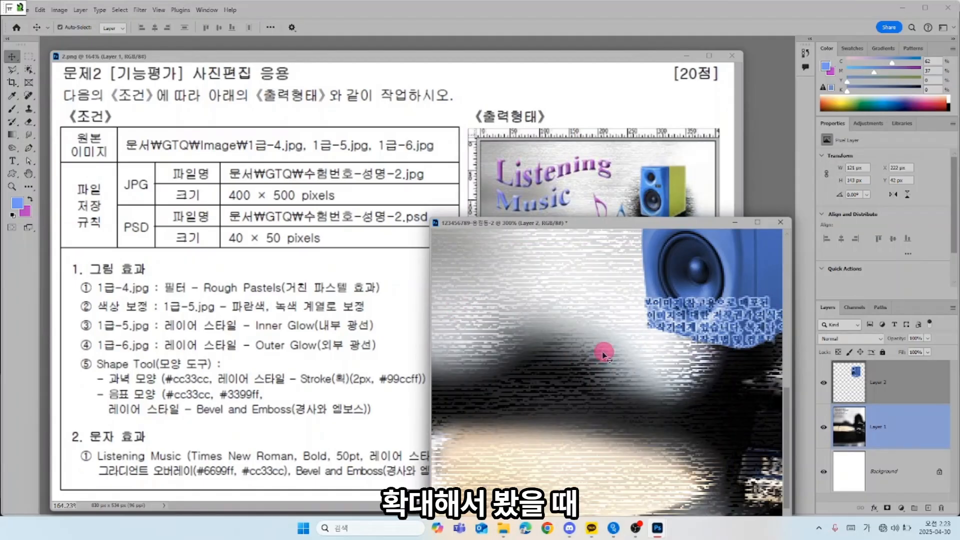
left_click_drag(631, 345, 510, 436)
left_click_drag(565, 342, 568, 367)
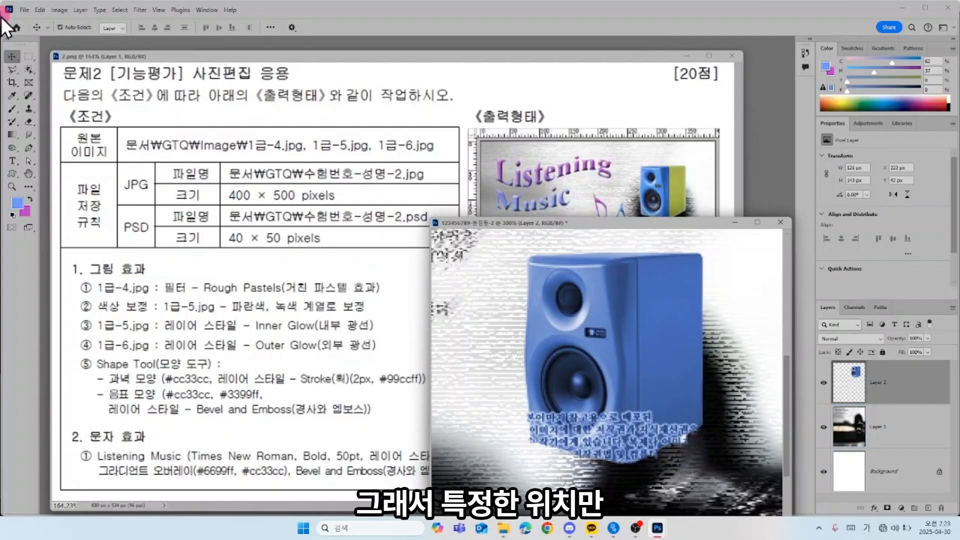
left_click(12, 69)
left_click(607, 287)
left_click(633, 259)
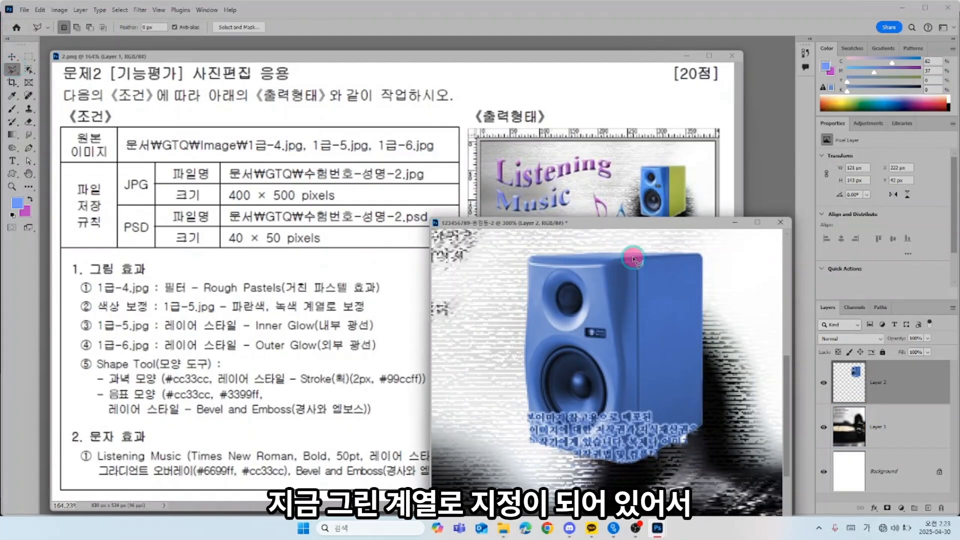
mouse_move(636, 265)
left_mouse_down()
mouse_move(638, 434)
mouse_move(681, 498)
mouse_move(648, 514)
mouse_move(636, 511)
mouse_move(744, 457)
mouse_move(733, 281)
mouse_move(727, 248)
mouse_move(682, 236)
mouse_move(598, 237)
mouse_move(589, 247)
mouse_move(629, 255)
left_mouse_up()
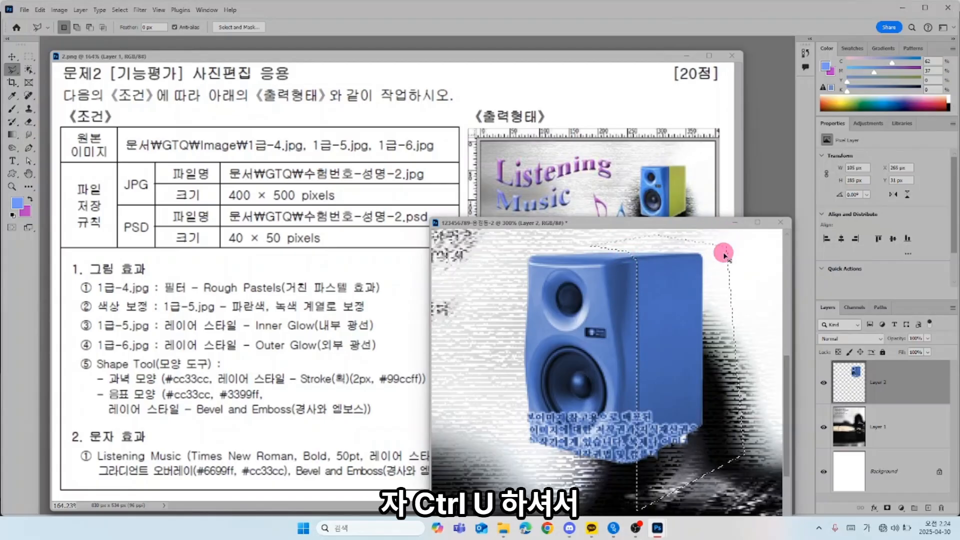
- Colorize the selected speaker side yellow-green with Hue/Saturation at saturation about 55, and clear the selection
key("ctrl+u")
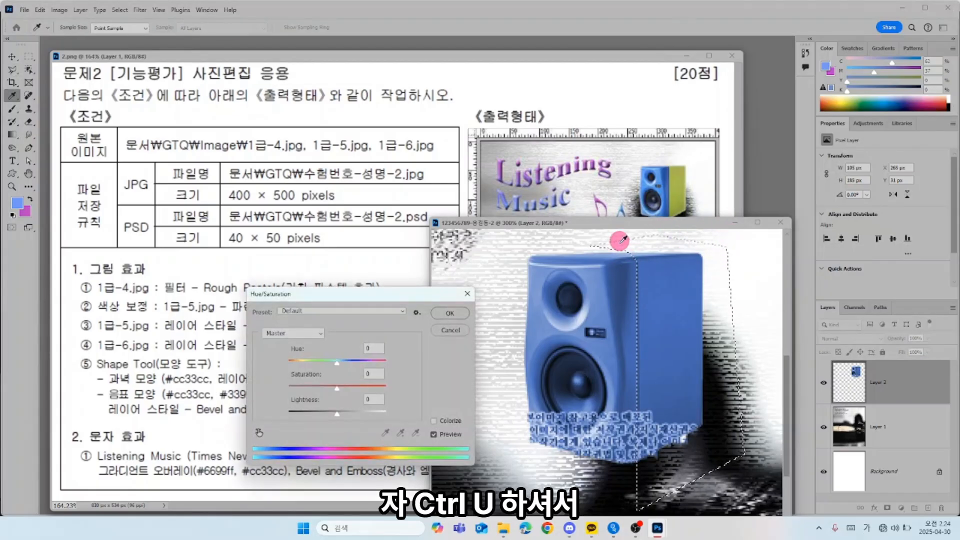
left_click(451, 421)
left_click(341, 389)
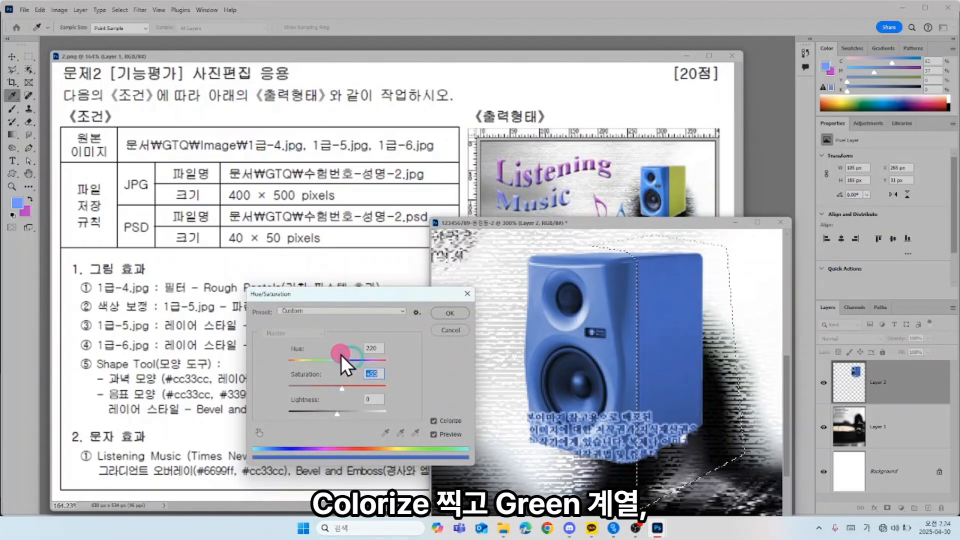
left_click(335, 356)
left_click_drag(340, 361, 312, 358)
key("Return")
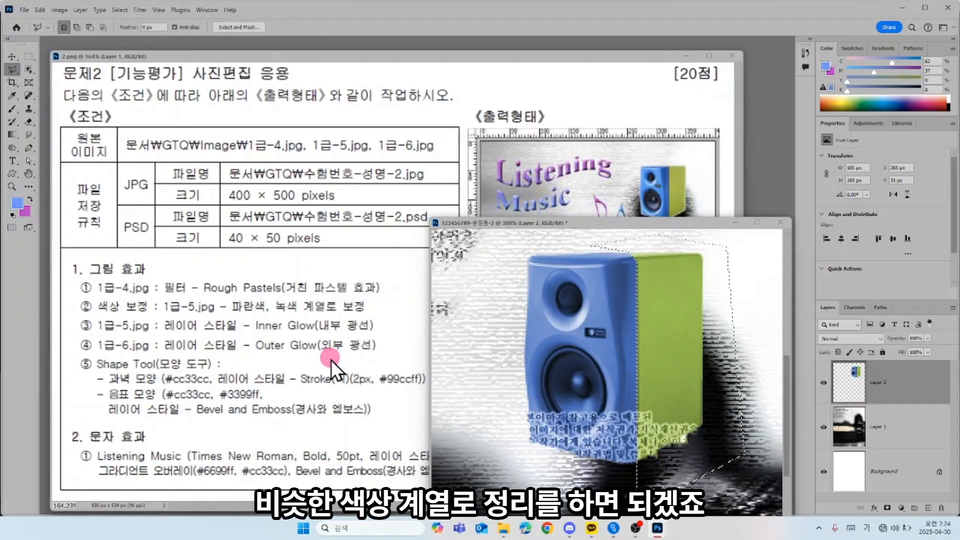
key("ctrl+d")
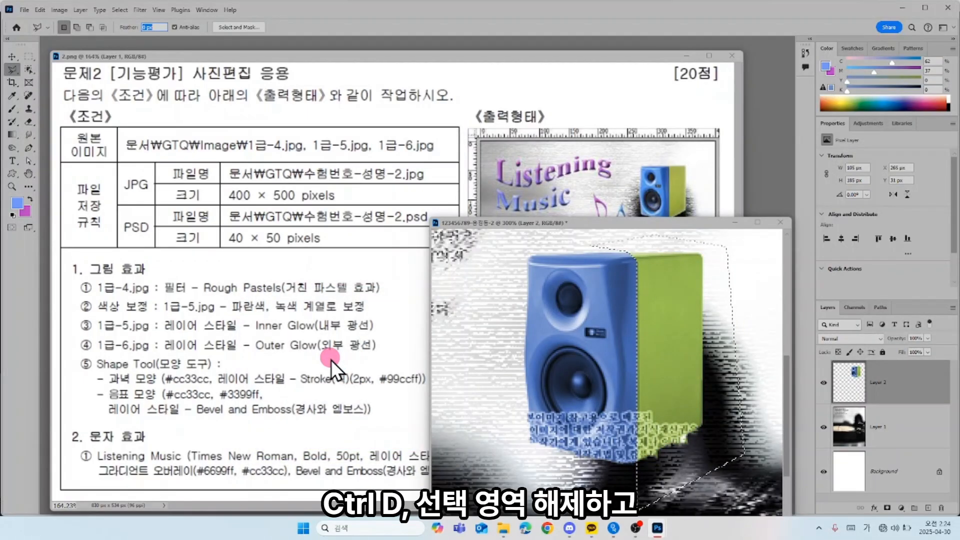
- Trim the ragged lower-right bottom edge of the speaker with a Polygonal Lasso selection and deselect
key("ctrl+0")
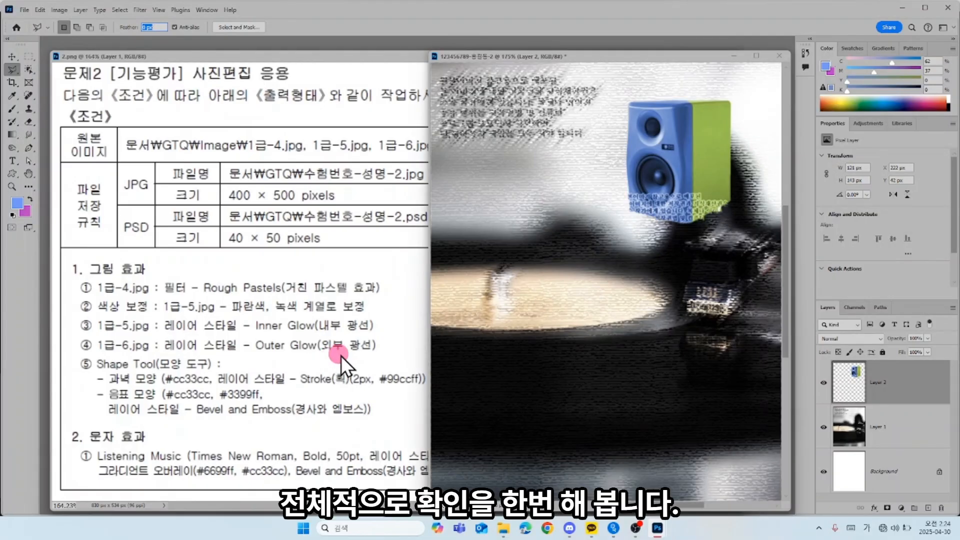
left_click(708, 241)
left_click(737, 202)
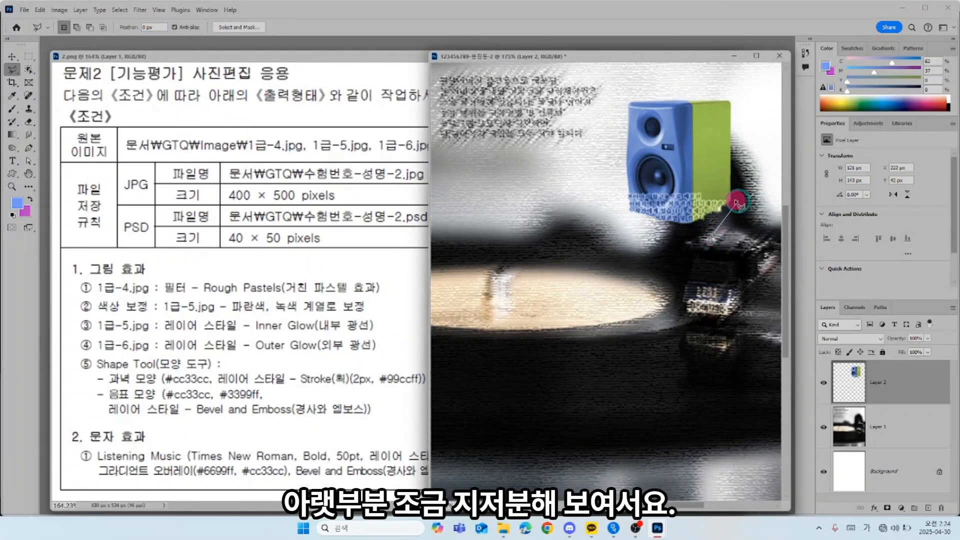
left_click(683, 228)
left_click(684, 229)
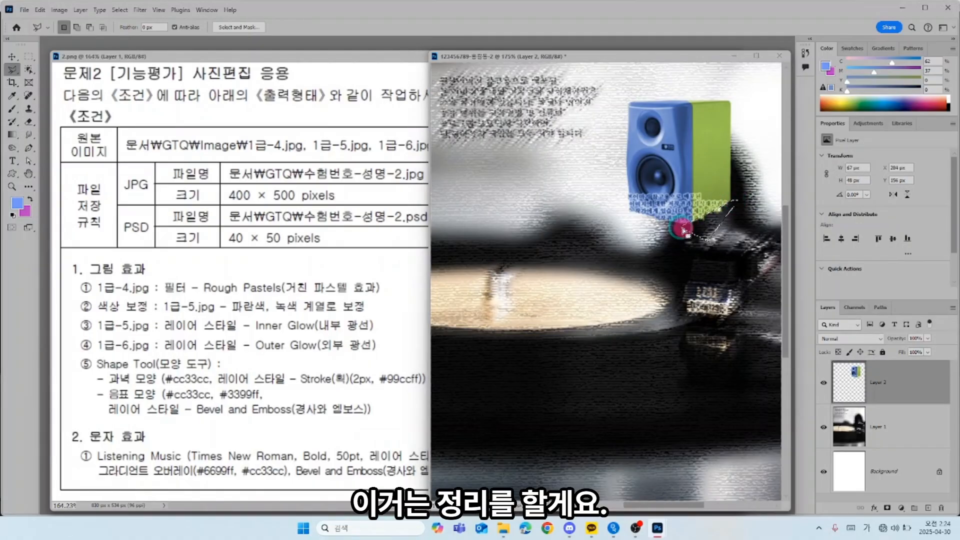
key("ctrl+d")
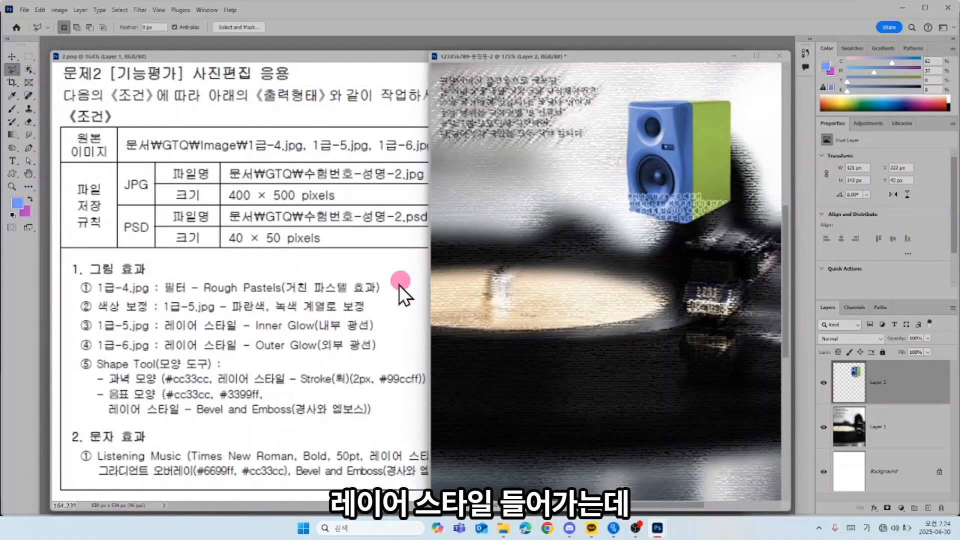
- Apply an Outer Glow layer style to the speaker layer
double_click(850, 389)
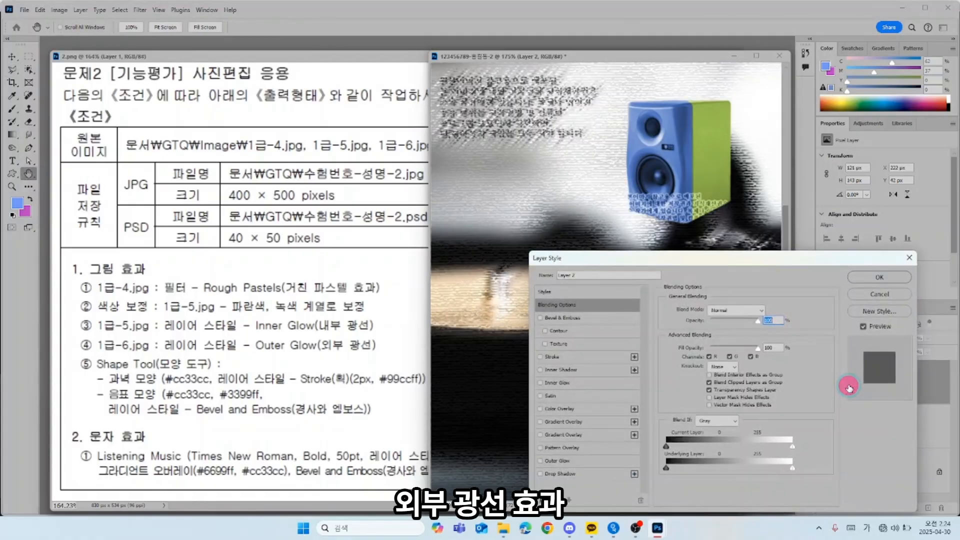
left_click(556, 461)
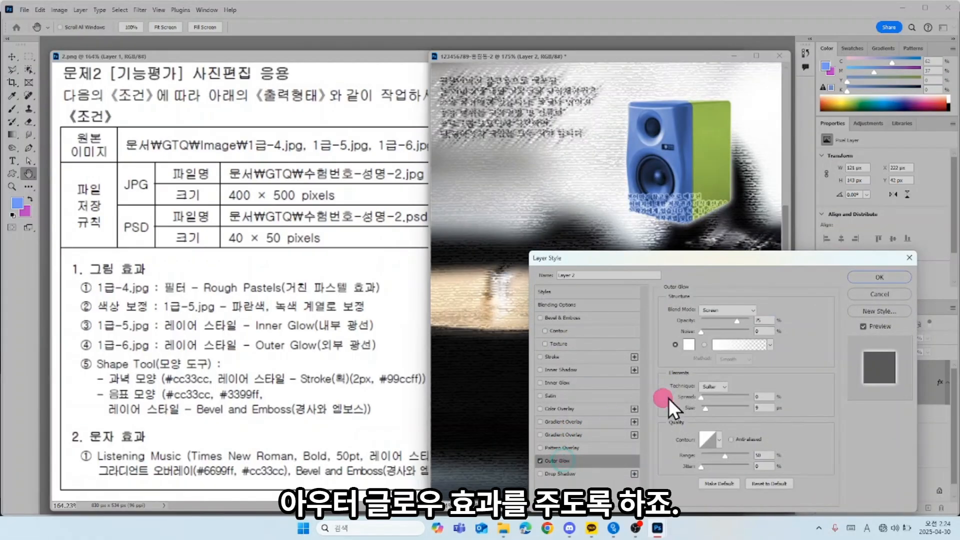
left_click(901, 276)
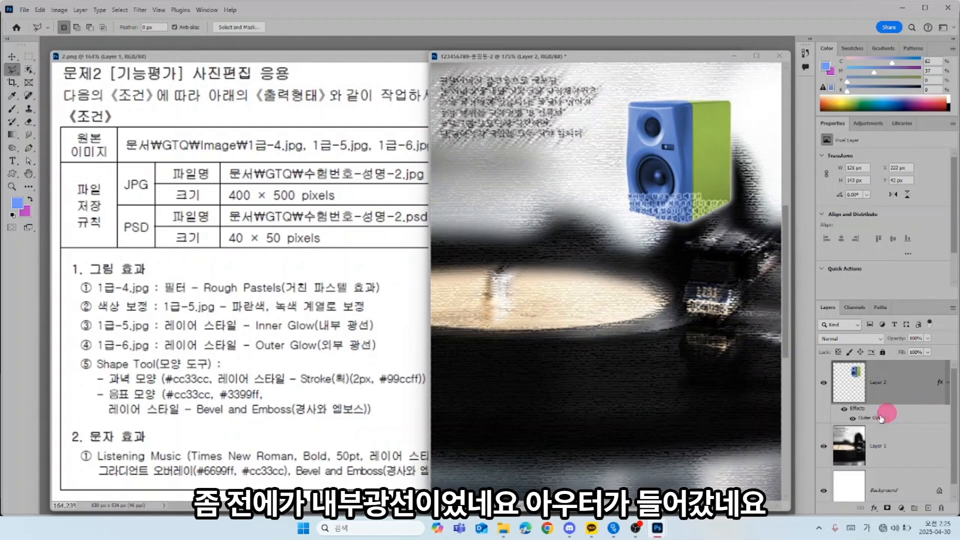
- Give the speaker layer an Inner Glow layer style with Outer Glow turned off
double_click(858, 411)
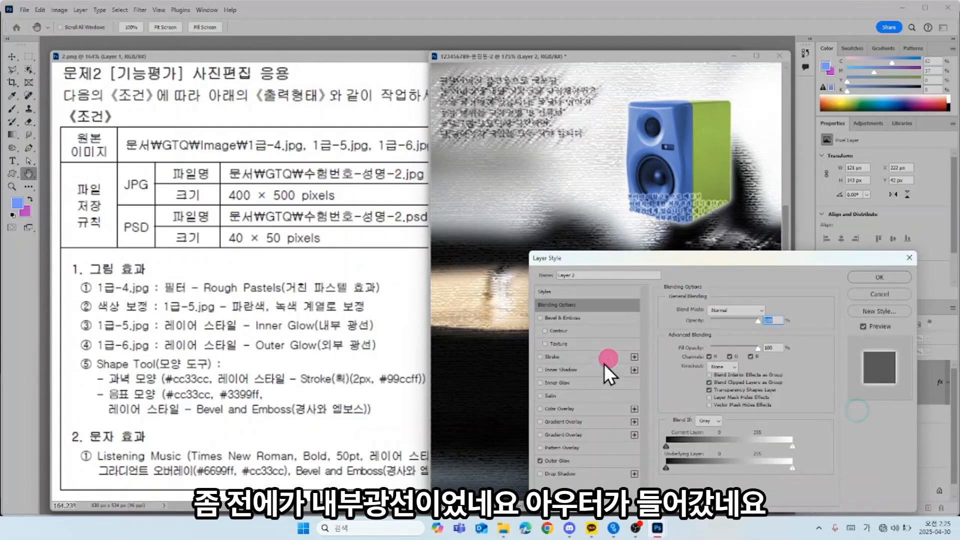
left_click(574, 382)
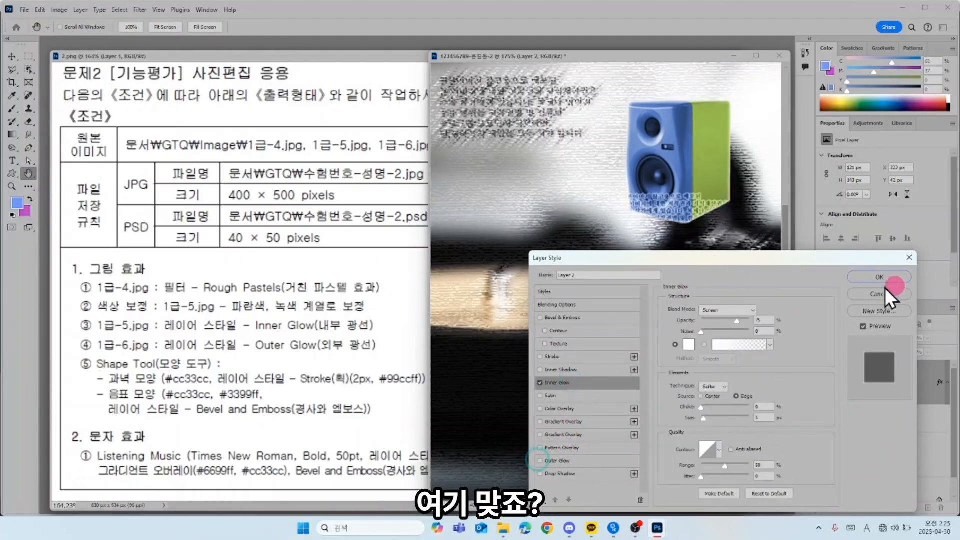
left_click(873, 277)
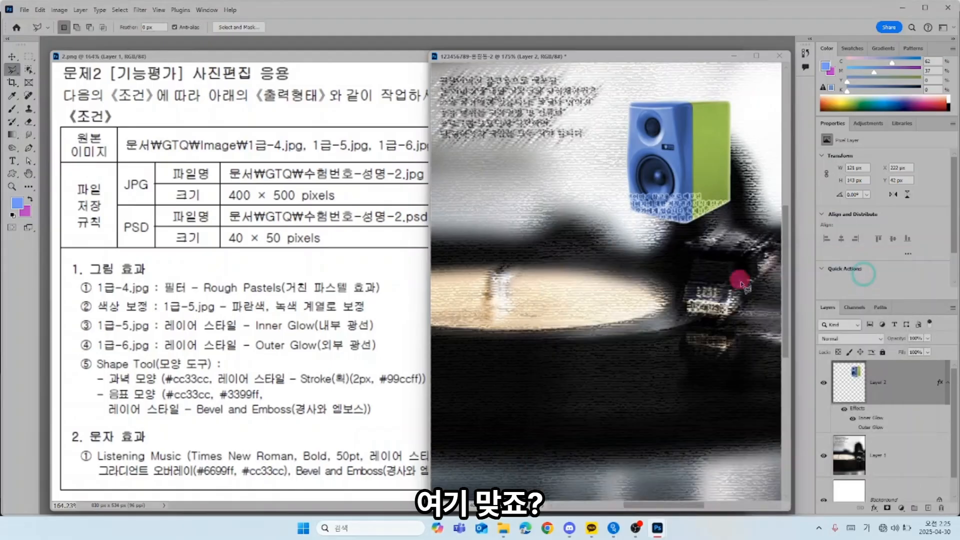
- Open the guitar photo 1급-6 and enlarge its window so the whole image fits
double_click(387, 42)
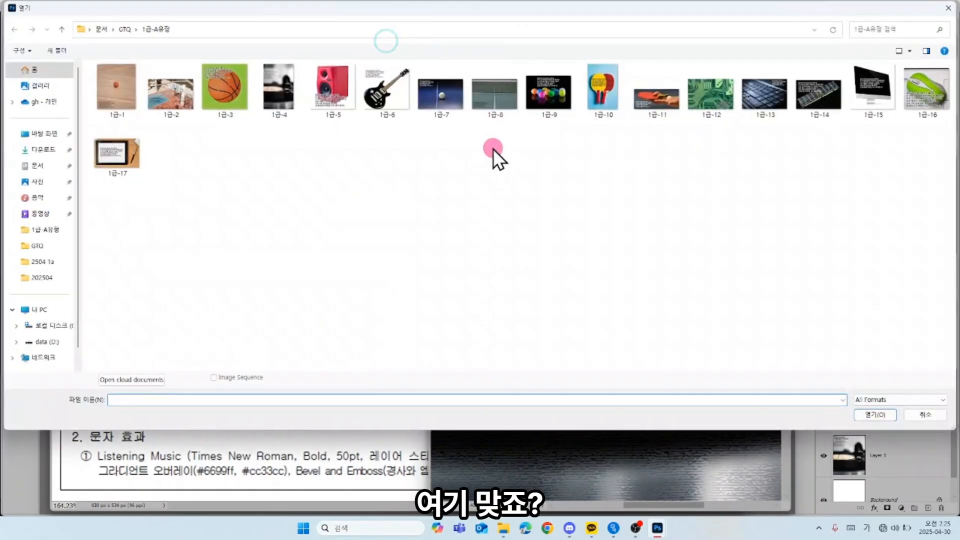
double_click(403, 96)
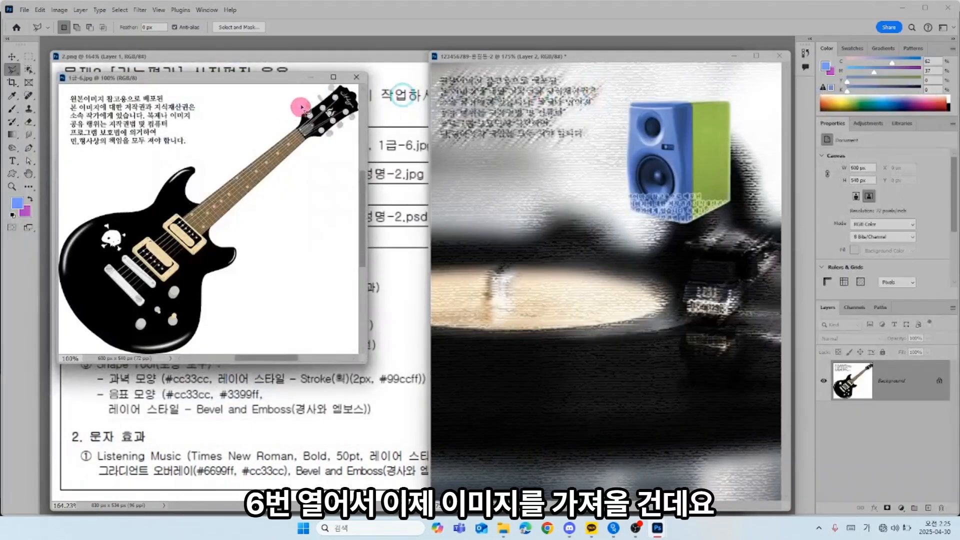
left_click_drag(364, 359, 630, 435)
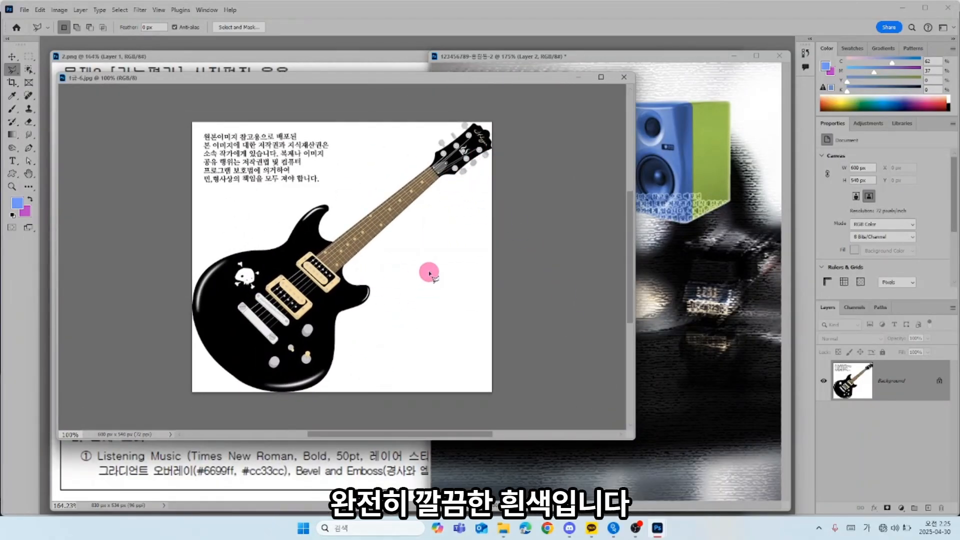
- Select the white background above the guitar's neck with the Magic Wand tool
left_click_drag(38, 68, 103, 88)
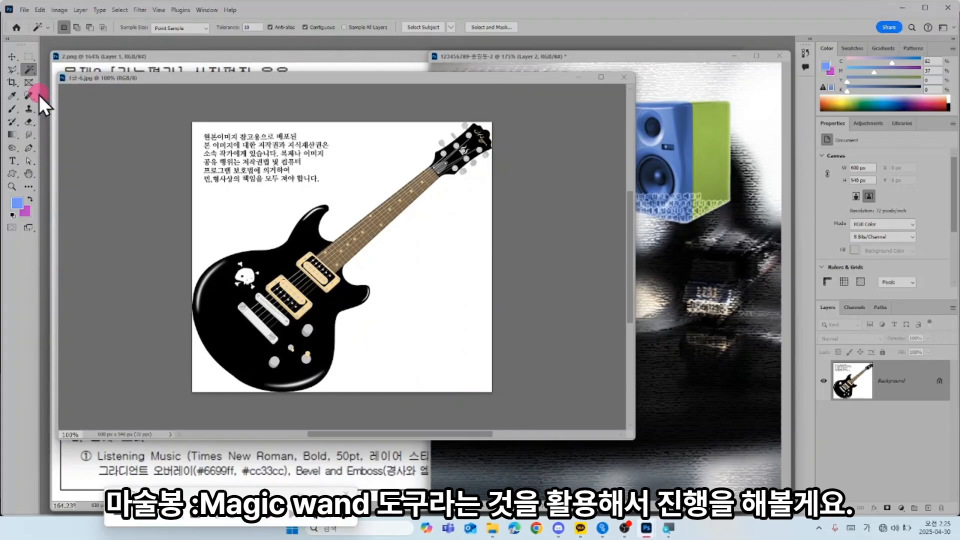
left_click(28, 68)
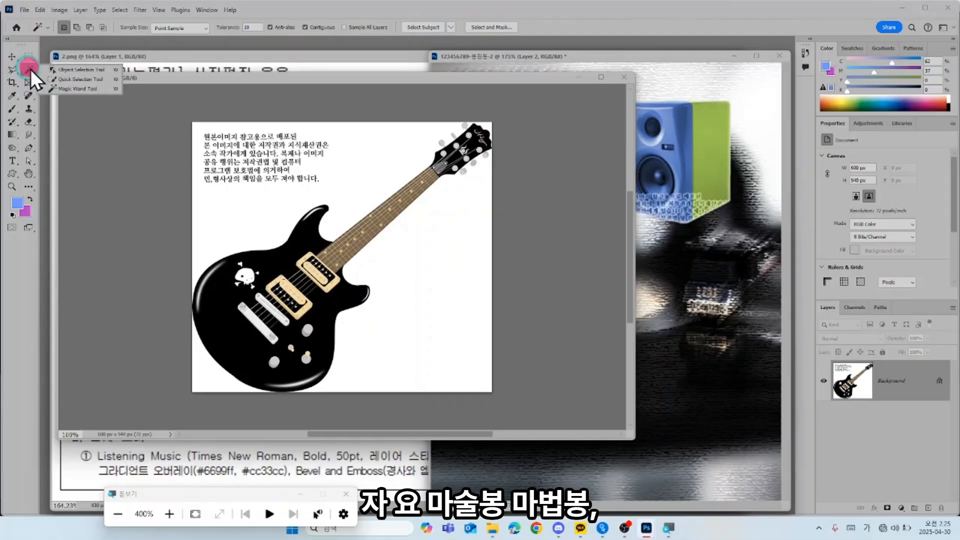
left_click(78, 93)
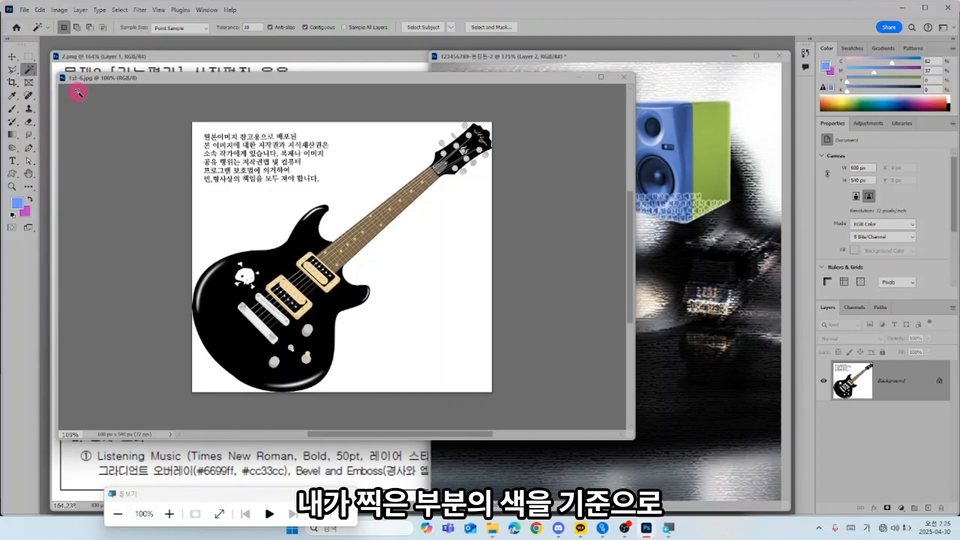
left_click(379, 176)
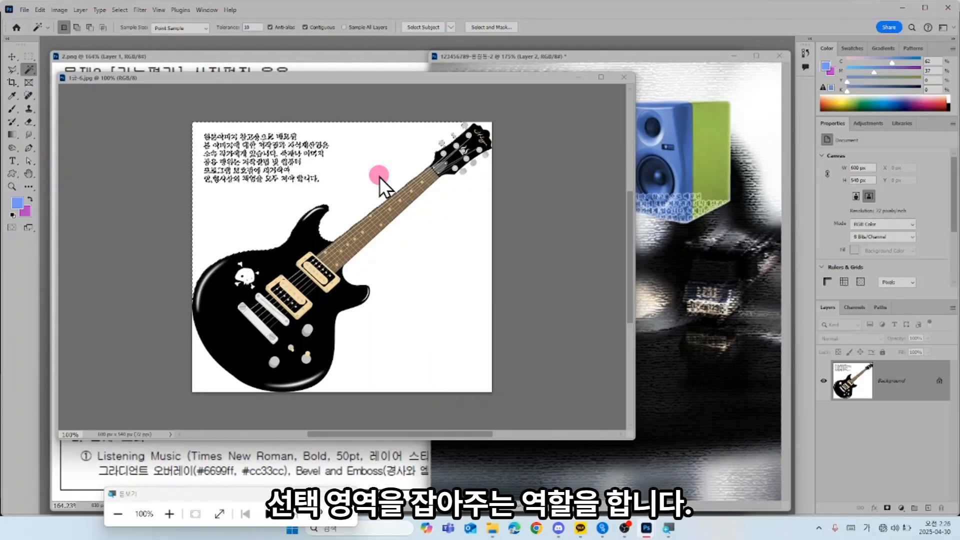
left_click(353, 130)
- Set the Magic Wand tolerance to 32 and sample the white background on both sides of the guitar's neck
left_click(254, 27)
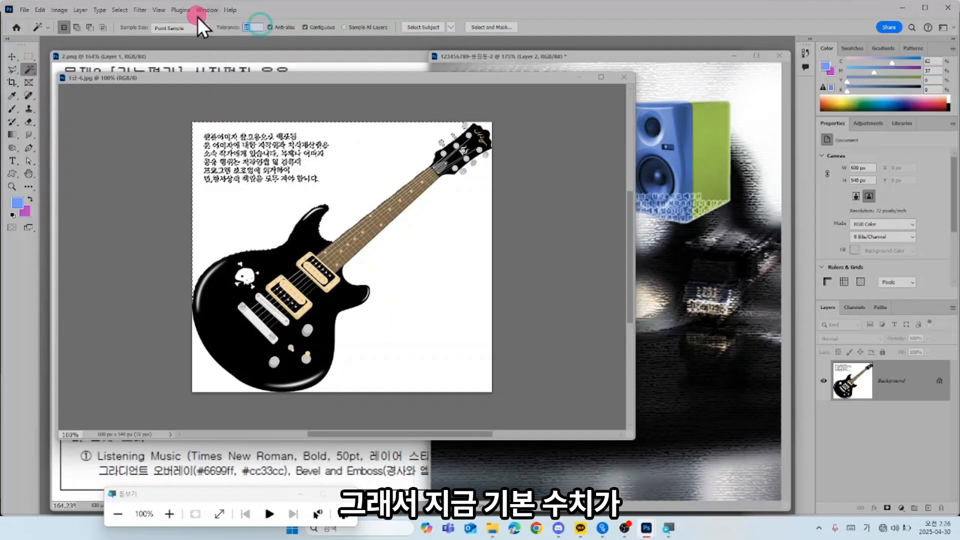
type("32")
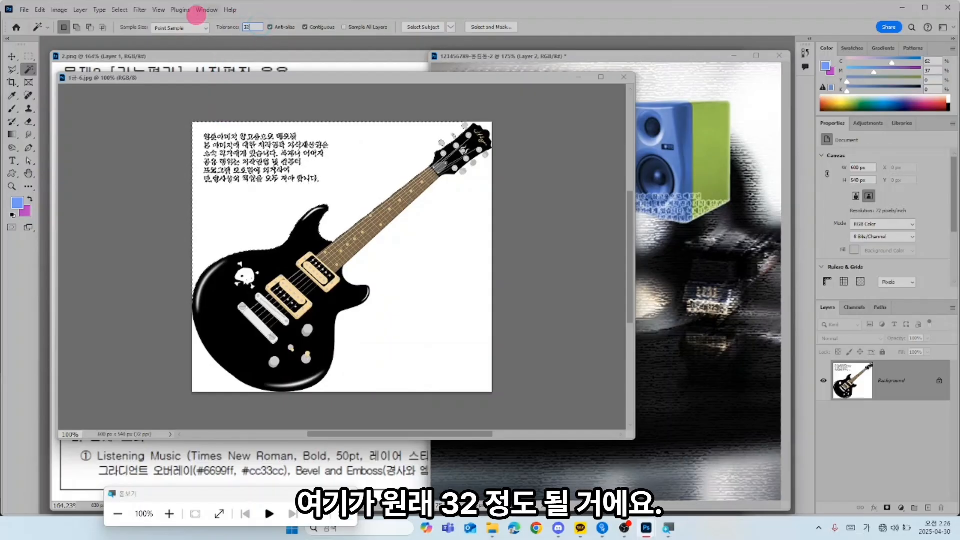
left_click(371, 148)
left_click(365, 159)
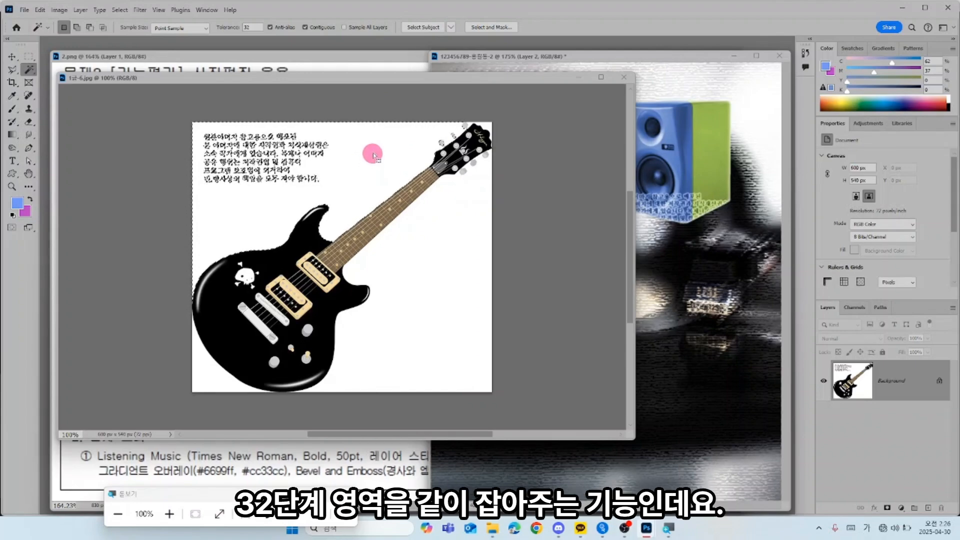
left_click(440, 236)
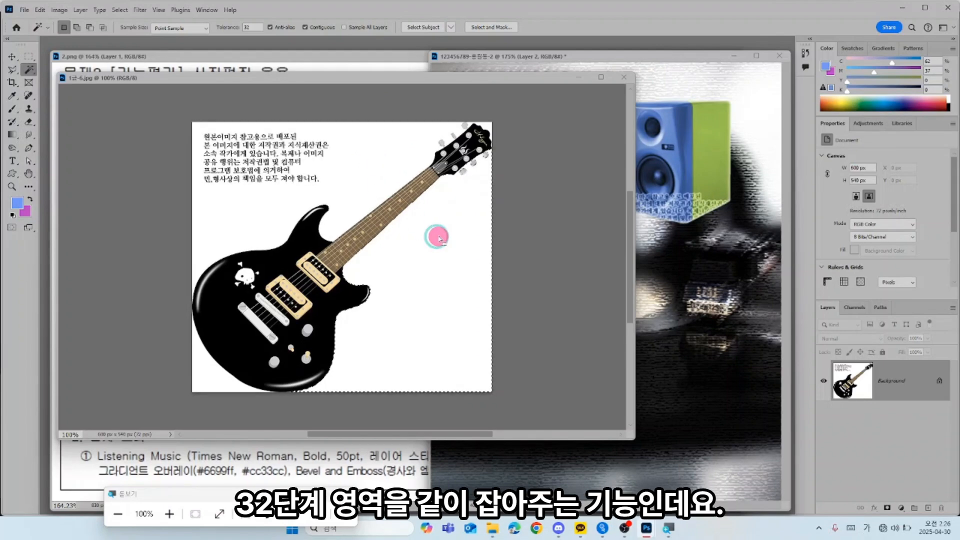
- Add the remaining white background areas around the guitar to the selection and invert it to select the guitar
key("shift")
left_click(405, 171, "shift")
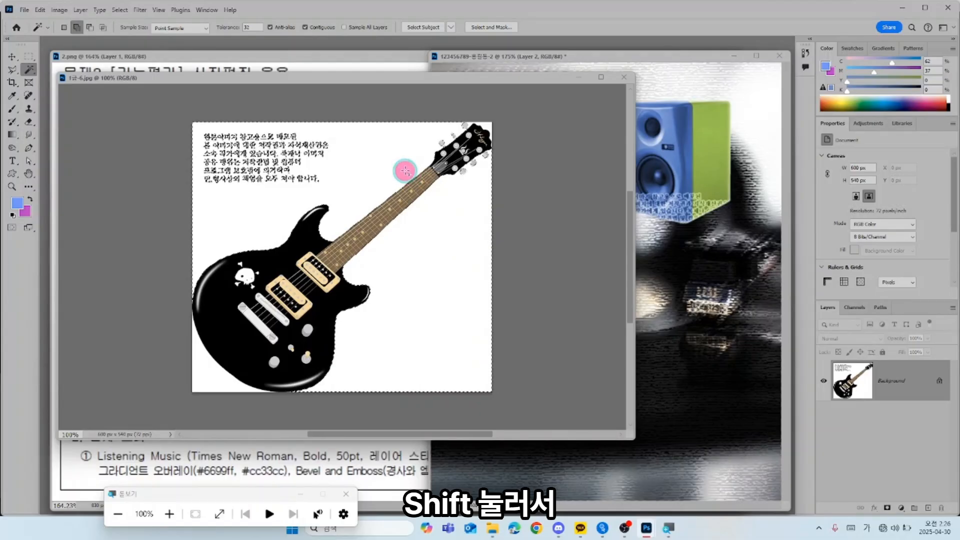
left_click(200, 381, "shift")
left_click(423, 239, "shift")
left_click(487, 122, "shift")
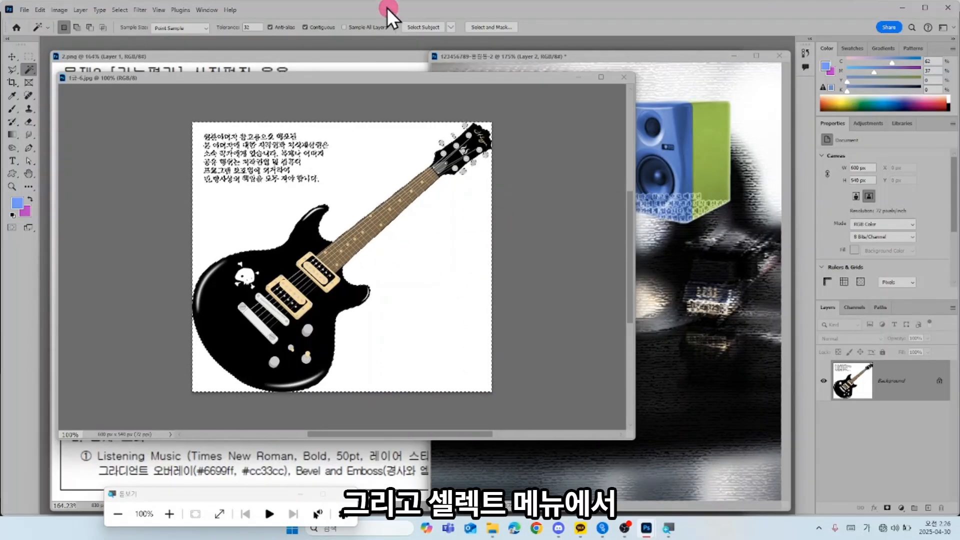
left_click(120, 10)
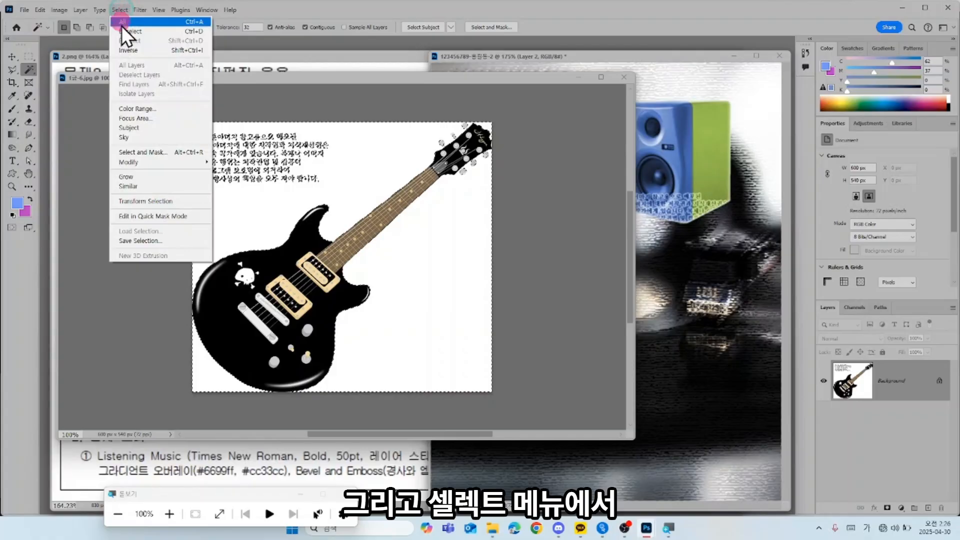
left_click(129, 51)
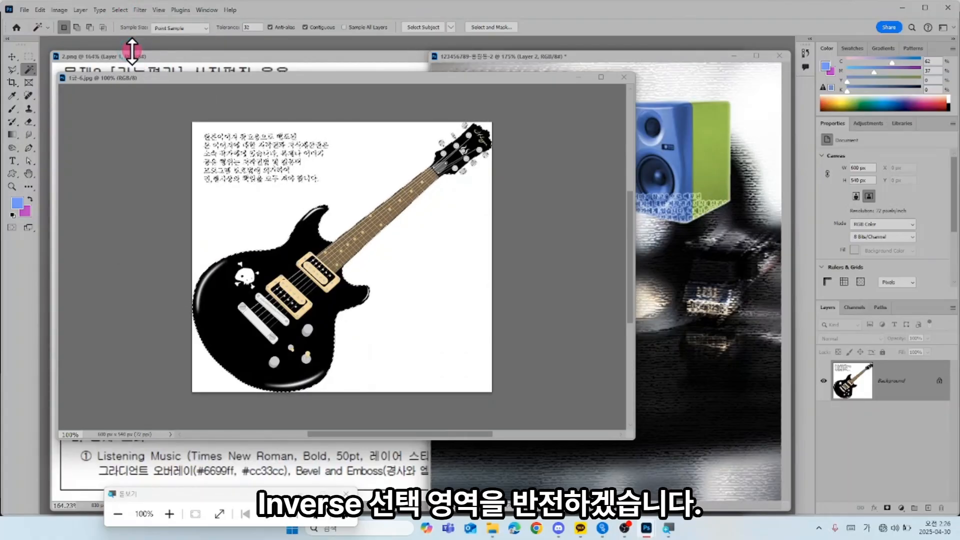
- Copy the selected guitar into the composite document with the Move tool
left_click(15, 57)
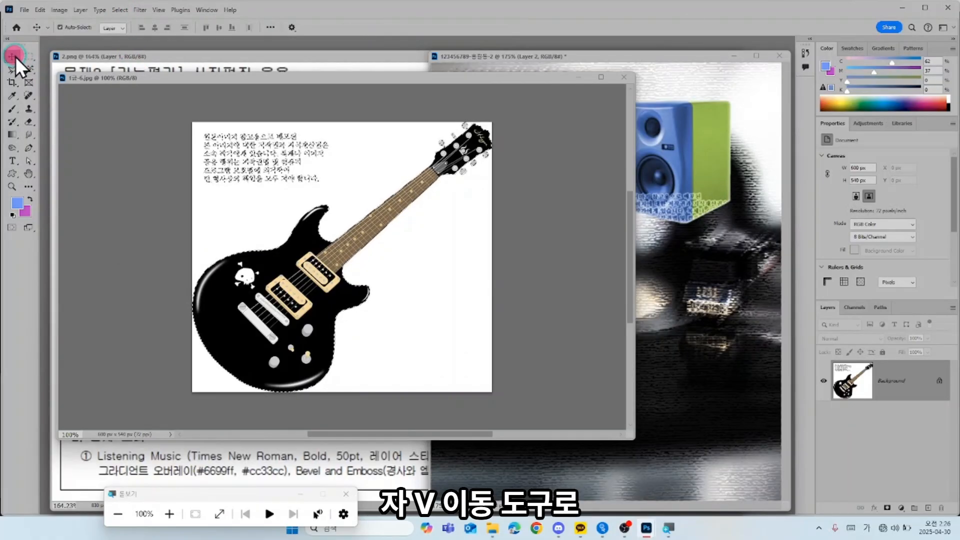
left_click_drag(299, 323, 665, 330)
left_click(369, 93)
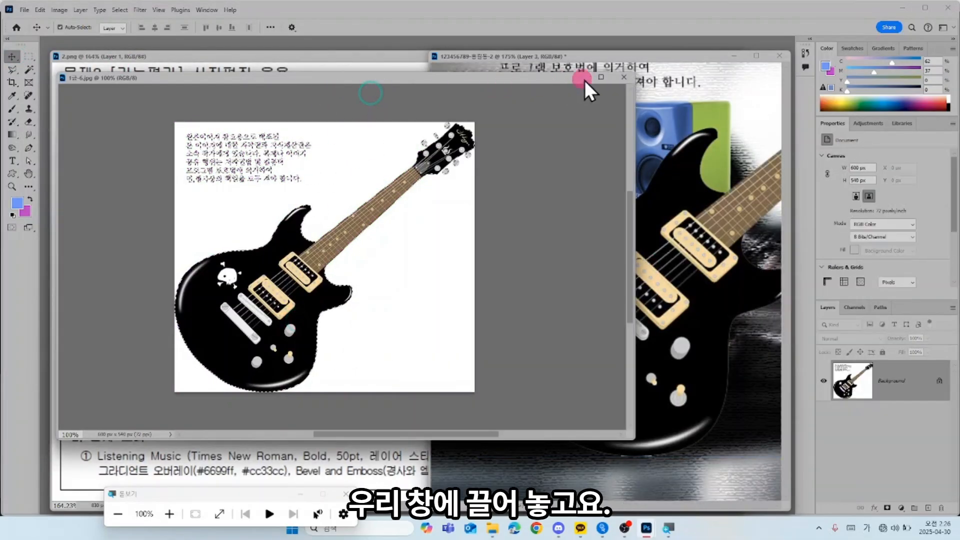
left_click(624, 70)
left_click_drag(694, 249, 592, 256)
- Scale the guitar layer down to about 272 by 245 px and place it below the speaker, toward the lower left
key("ctrl+t")
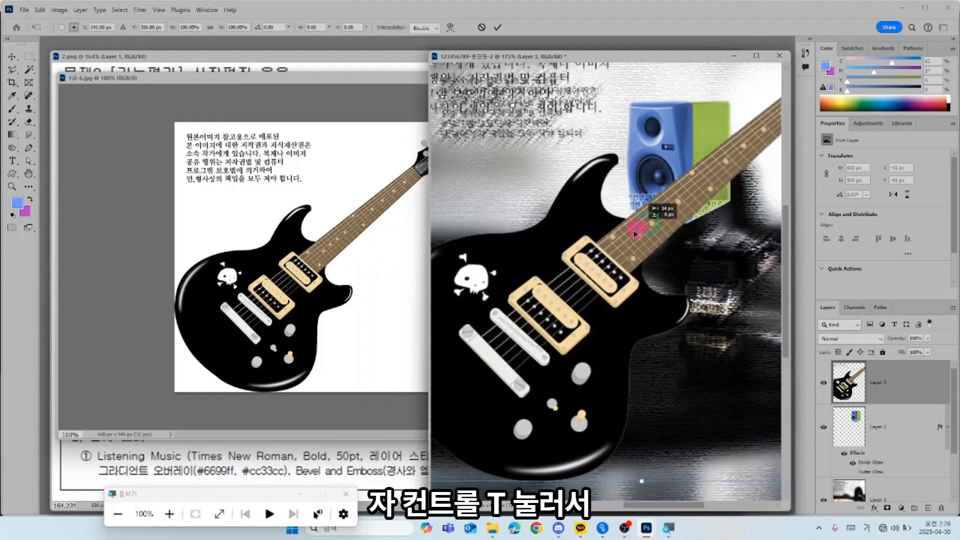
left_click_drag(657, 213, 566, 255)
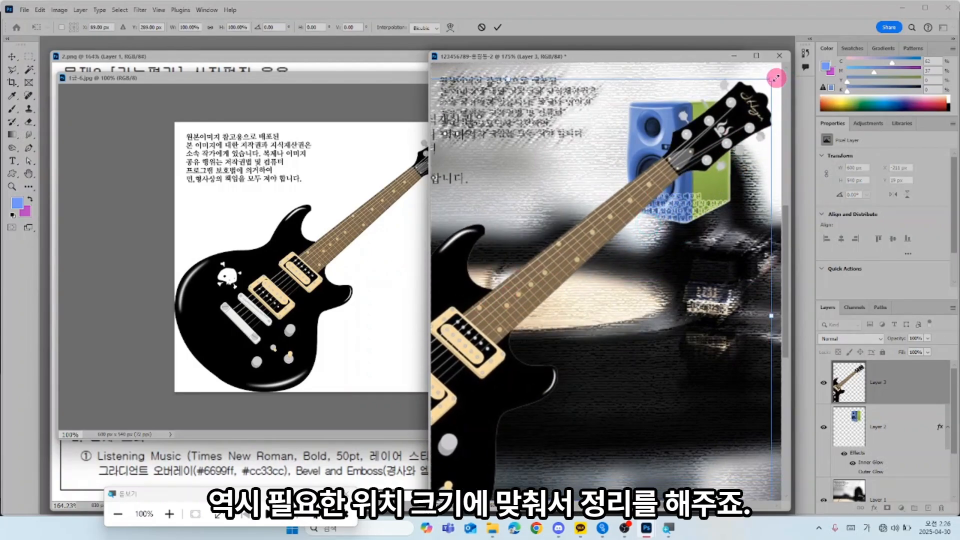
left_click_drag(773, 79, 680, 239)
key("Return")
- Close the guitar photo 1급-6, check the guitar's placement in the reference image 2.png and return to the composite document
left_click(209, 240)
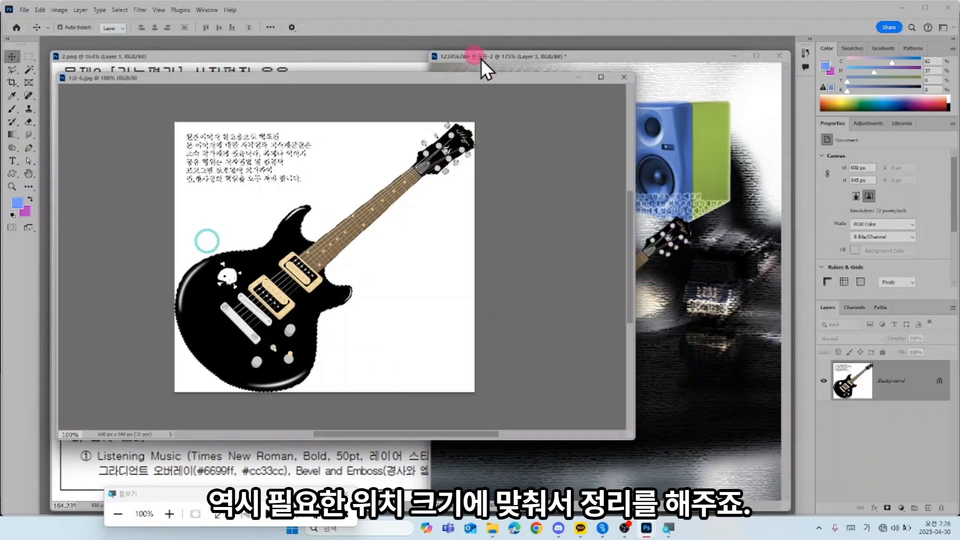
left_click(624, 80)
left_click(317, 272)
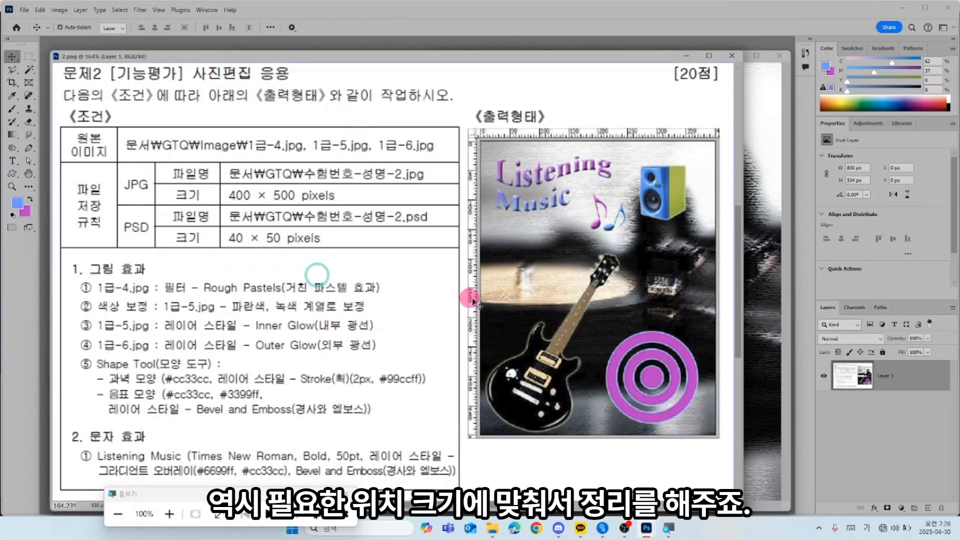
left_click_drag(483, 297, 396, 299)
left_click(761, 322)
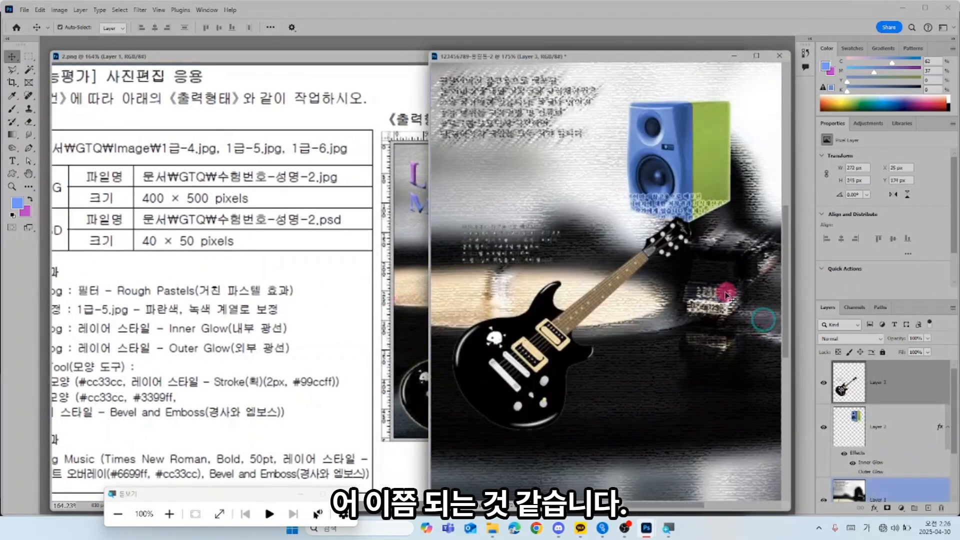
- Move the guitar down to the lower-left area of the composite and rotate it about 16 degrees counterclockwise
left_click_drag(645, 247, 670, 306)
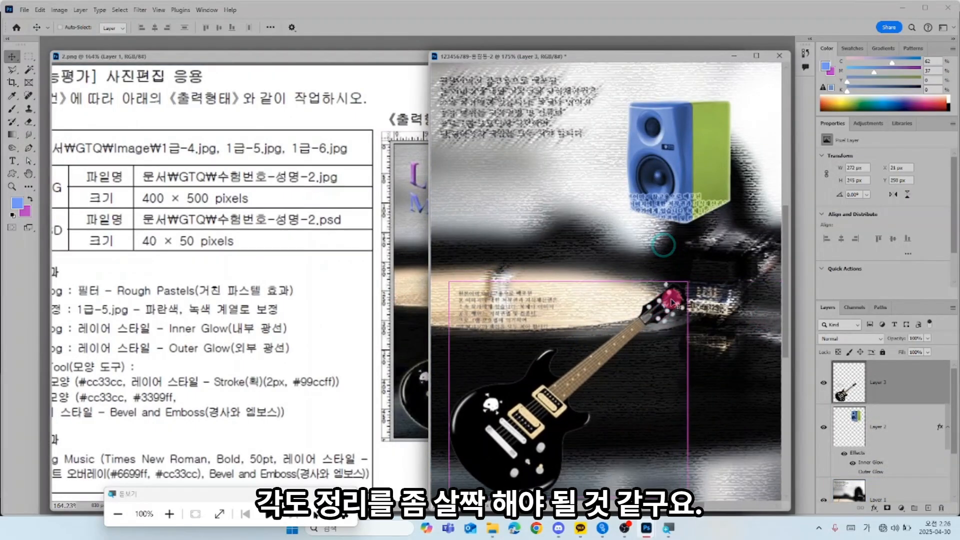
key("ctrl+t")
left_click_drag(717, 255, 669, 222)
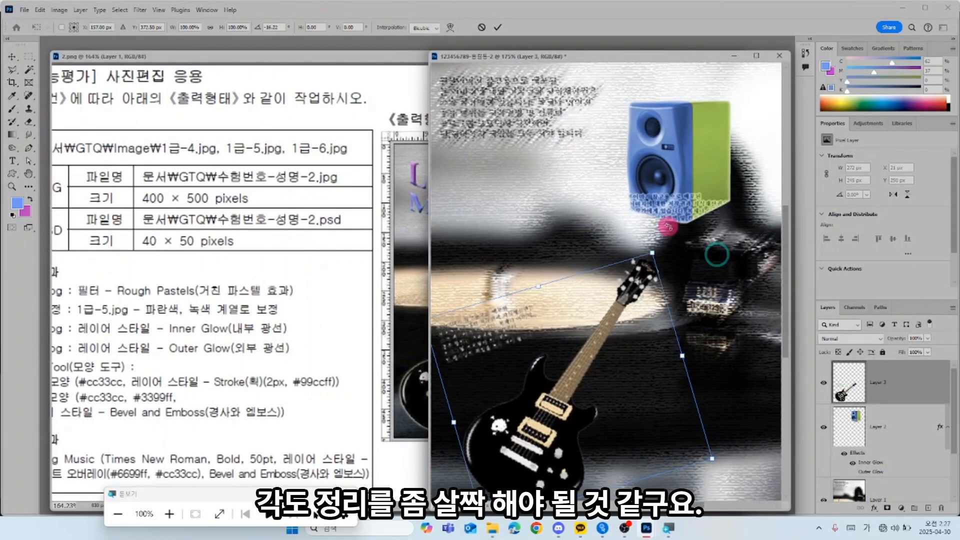
key("Return")
mouse_move(587, 352)
left_mouse_down()
mouse_move(581, 345)
mouse_move(583, 355)
left_mouse_up()
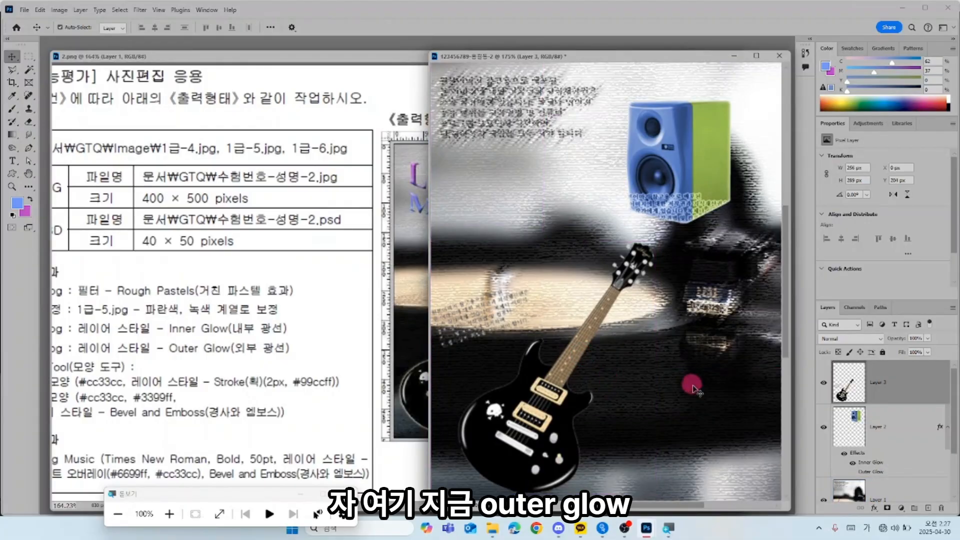
- Move the unused Outer Glow effect from the speaker layer to the guitar layer and turn it on
left_click(922, 388)
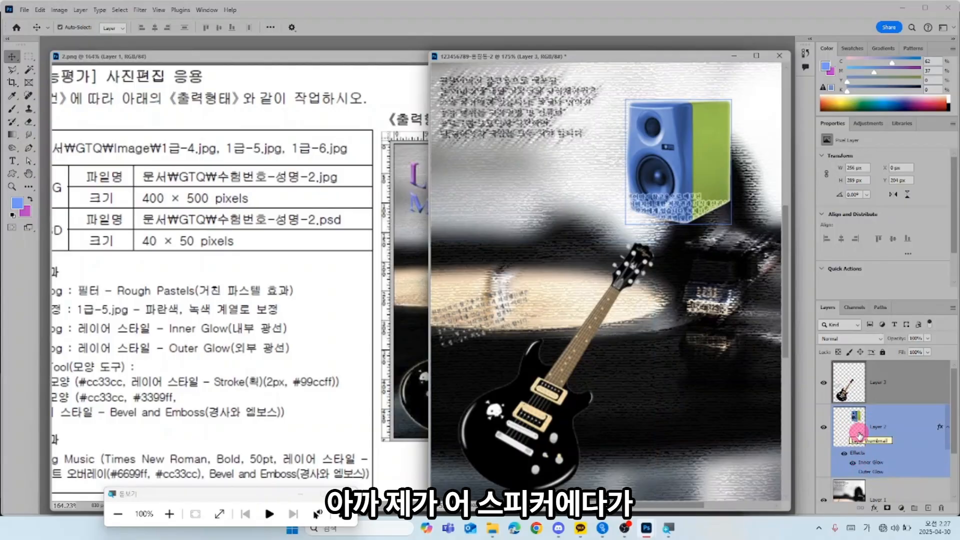
left_click(875, 476)
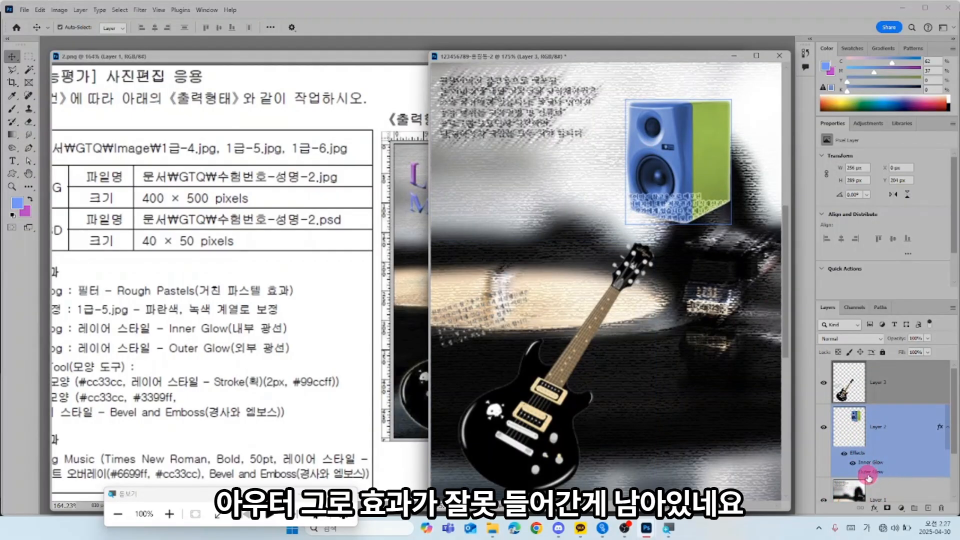
left_click_drag(875, 476, 882, 385)
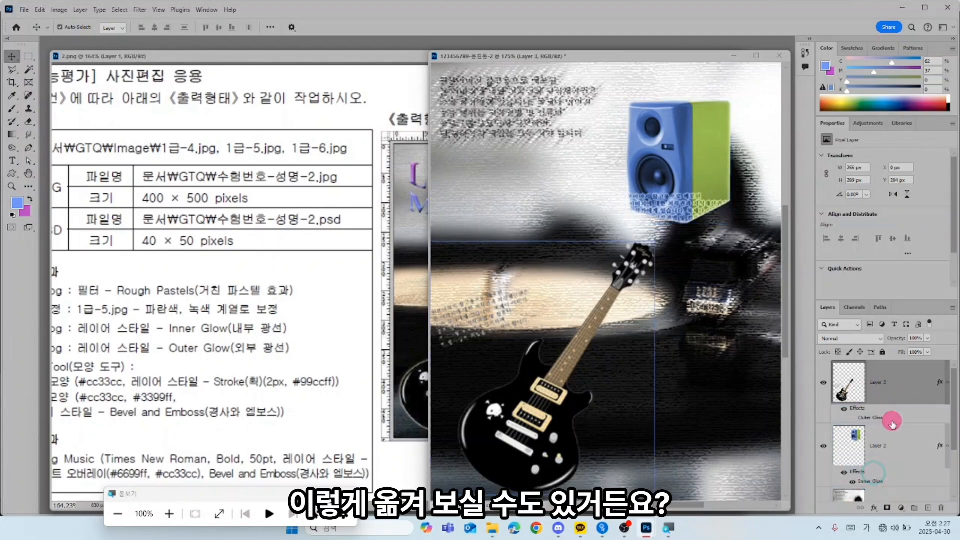
left_click(853, 418)
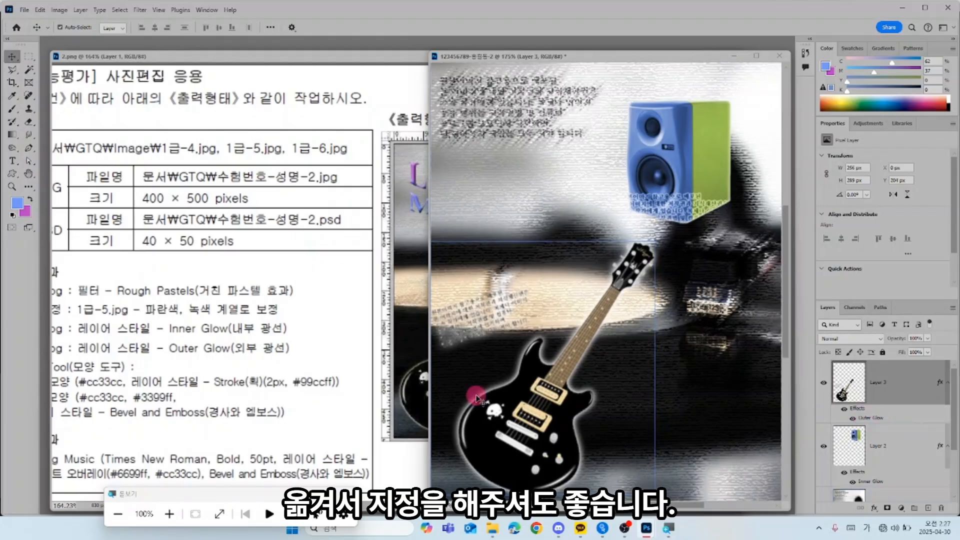
- Check the shape colour requirements in the reference 2.png and set the foreground colour to CC33CC
left_click_drag(177, 361, 227, 302)
left_click(374, 333)
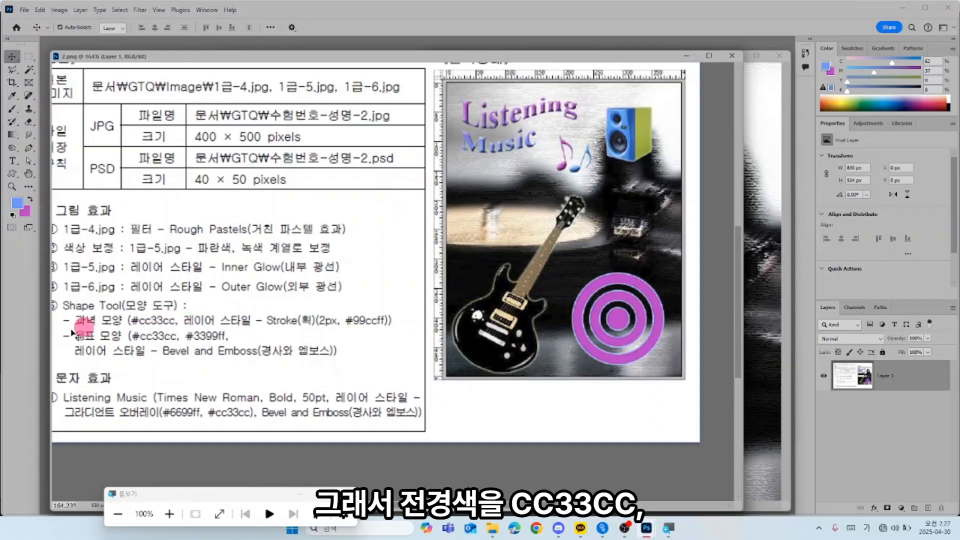
left_click(18, 203)
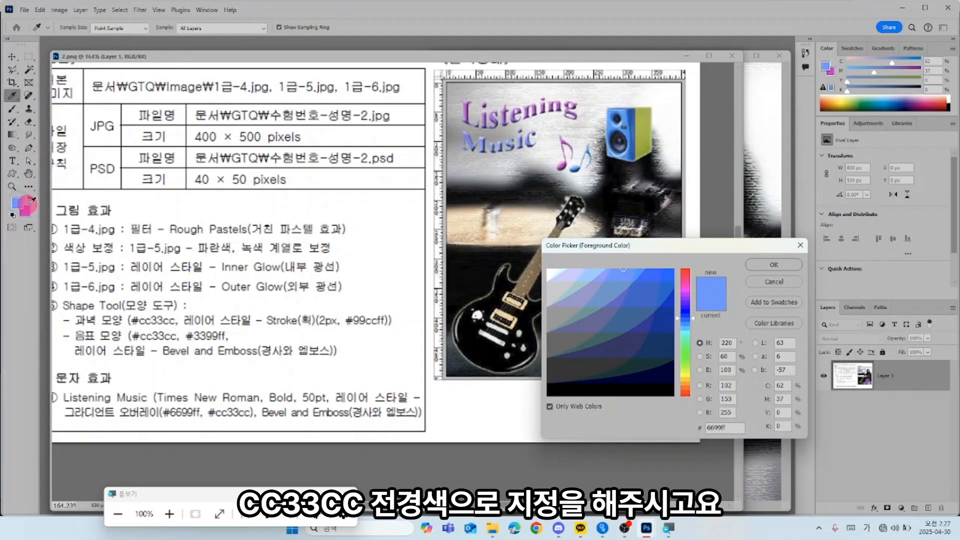
key("c")
left_click(718, 427)
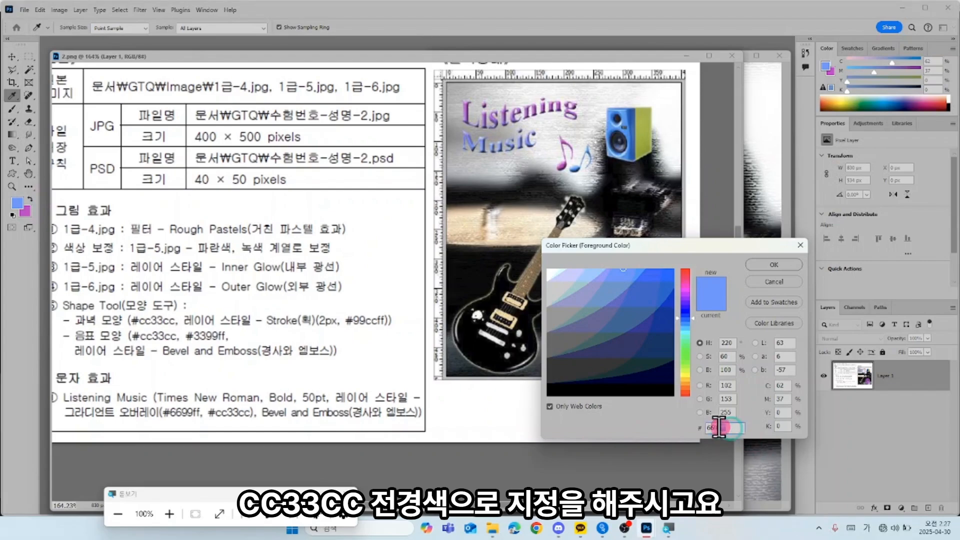
key("BackSpace")
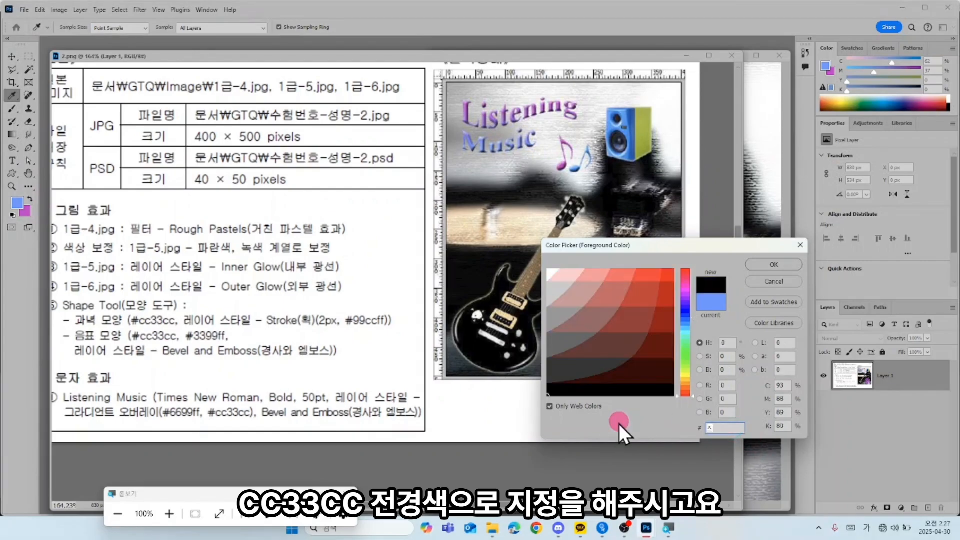
type("CC")
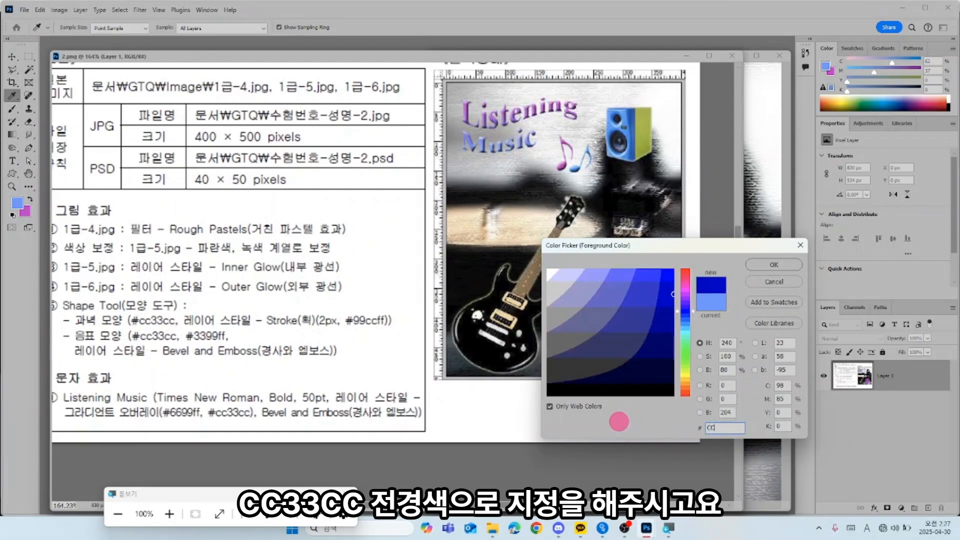
type("33CC")
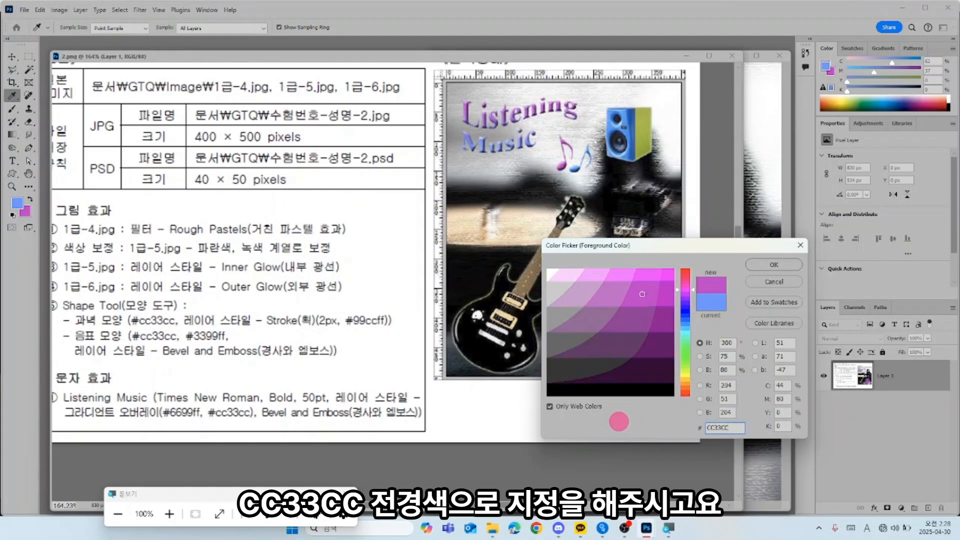
key("Return")
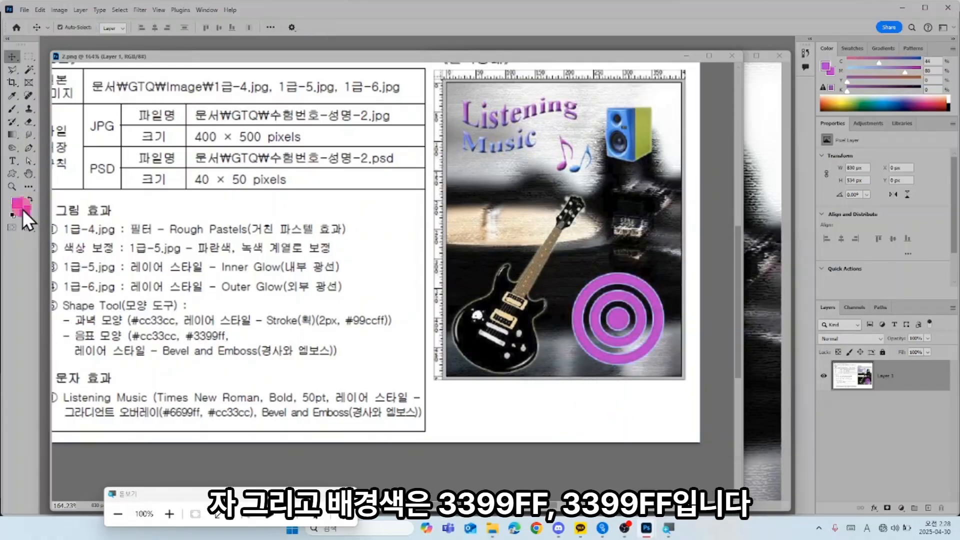
- Set the background colour to 3399FF
left_click(23, 211)
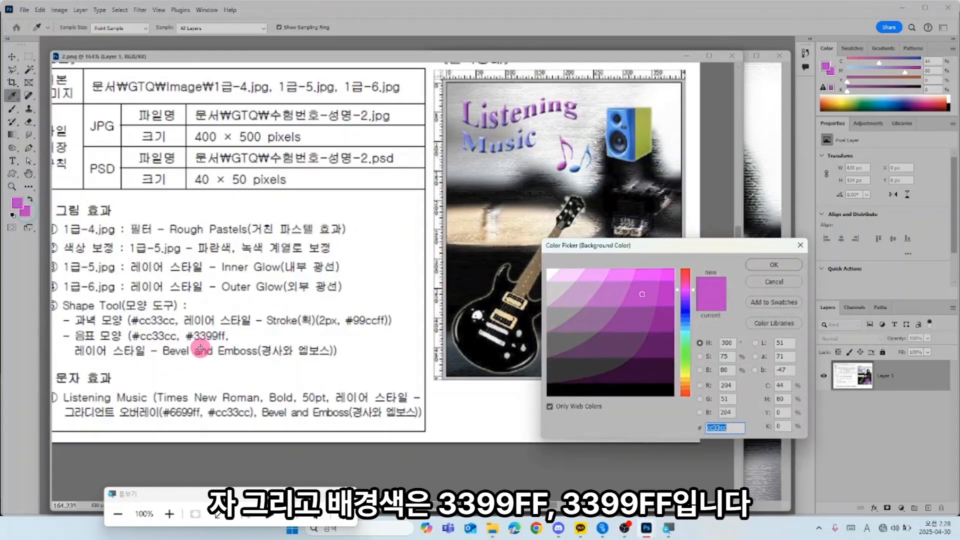
type("3399")
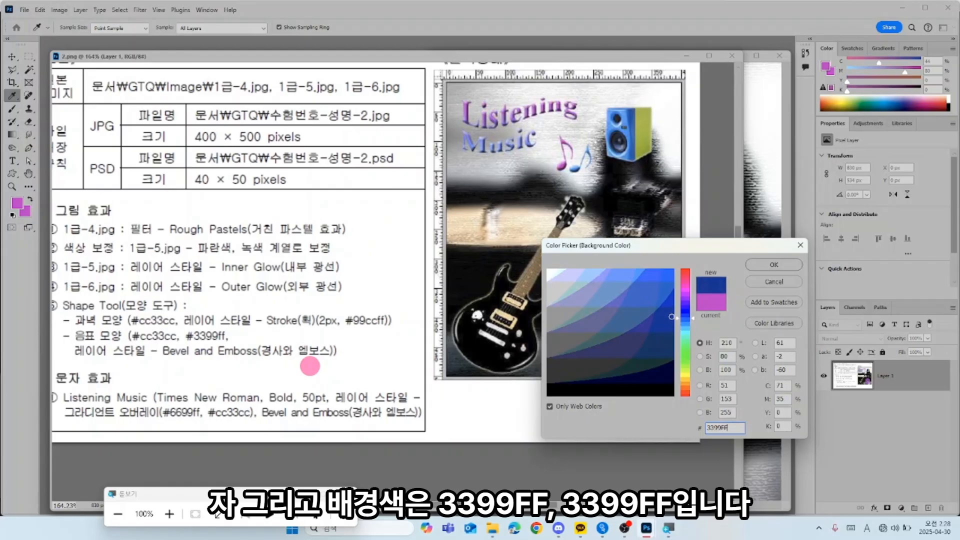
type("FF")
key("Return")
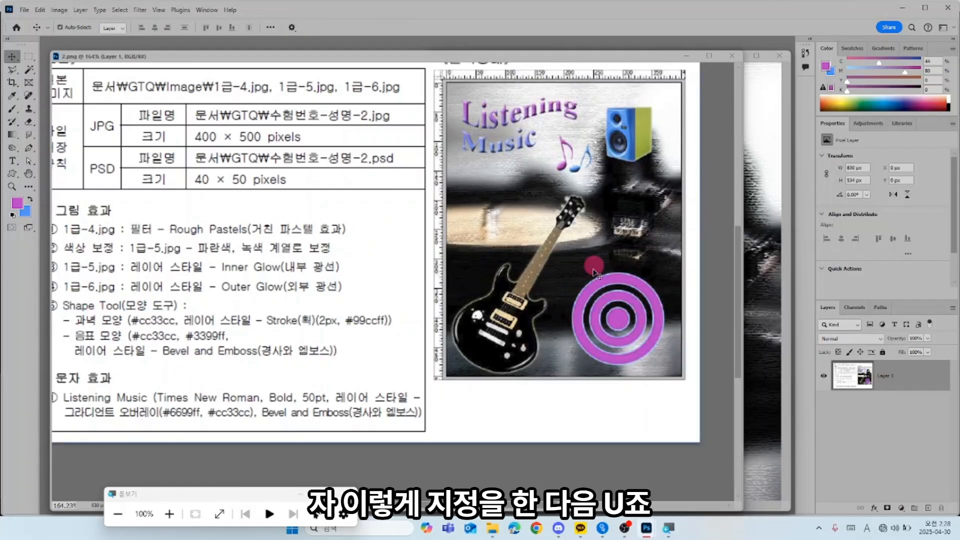
- Choose the target shape from Legacy Default Shapes for the Custom Shape tool and maximize the composite document's window
left_click(15, 172)
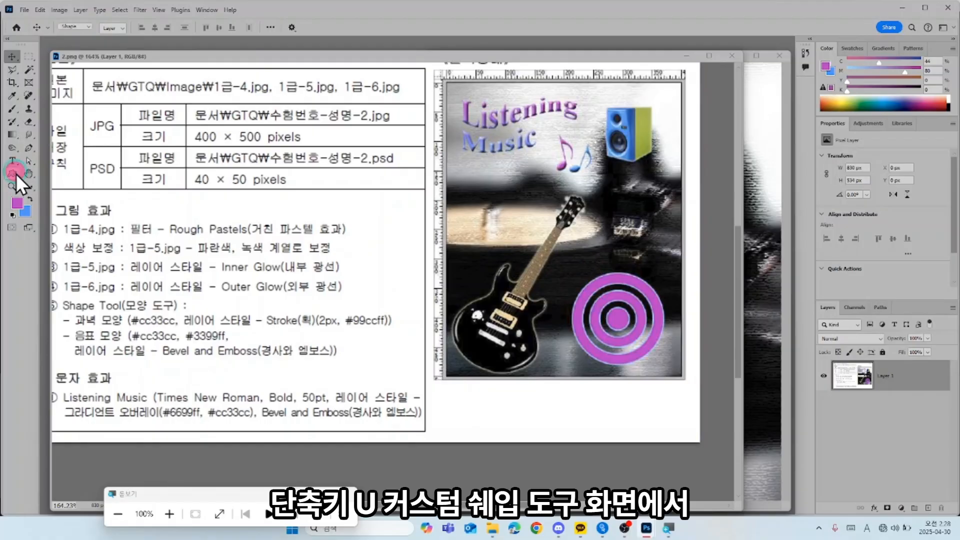
left_click(88, 221)
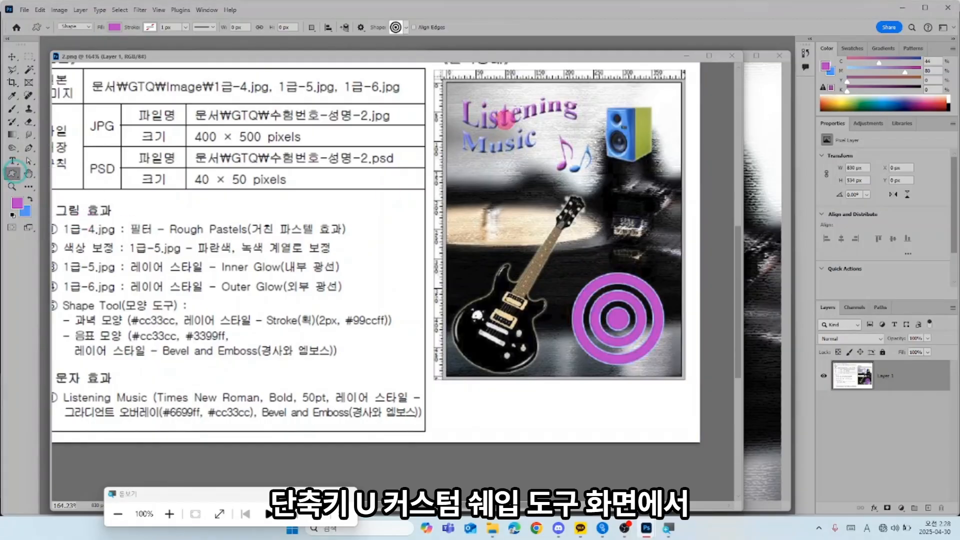
right_click(341, 88)
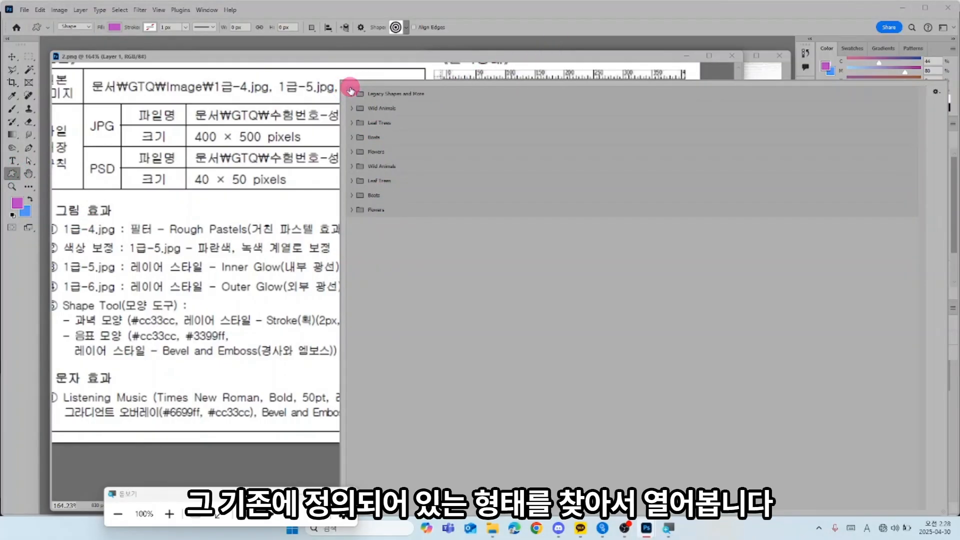
left_click(351, 91)
left_click(351, 94)
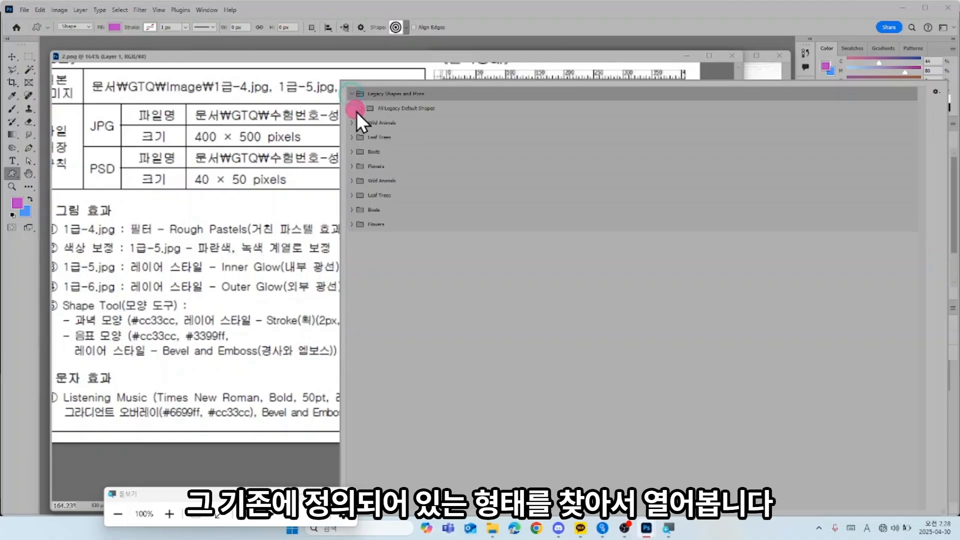
left_click(363, 109)
left_click(371, 125)
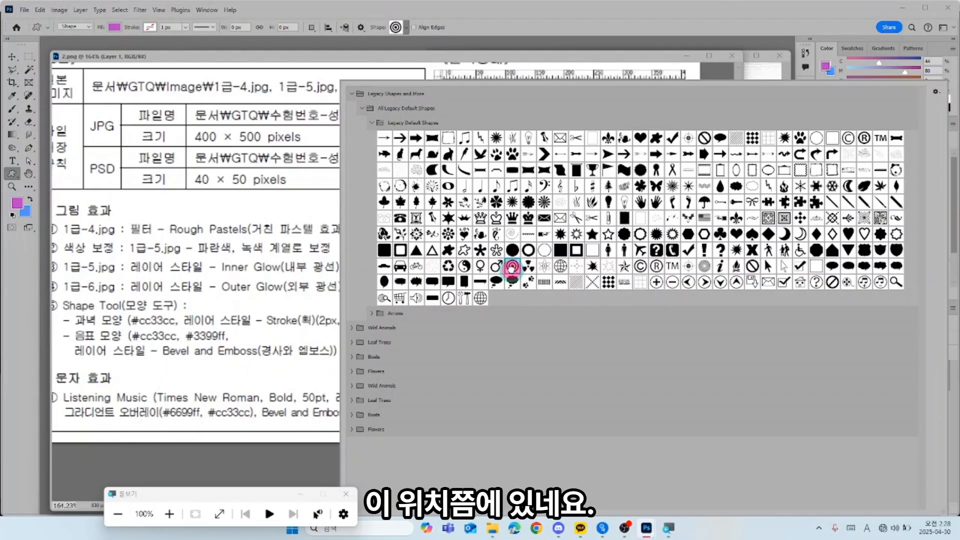
left_click(515, 9)
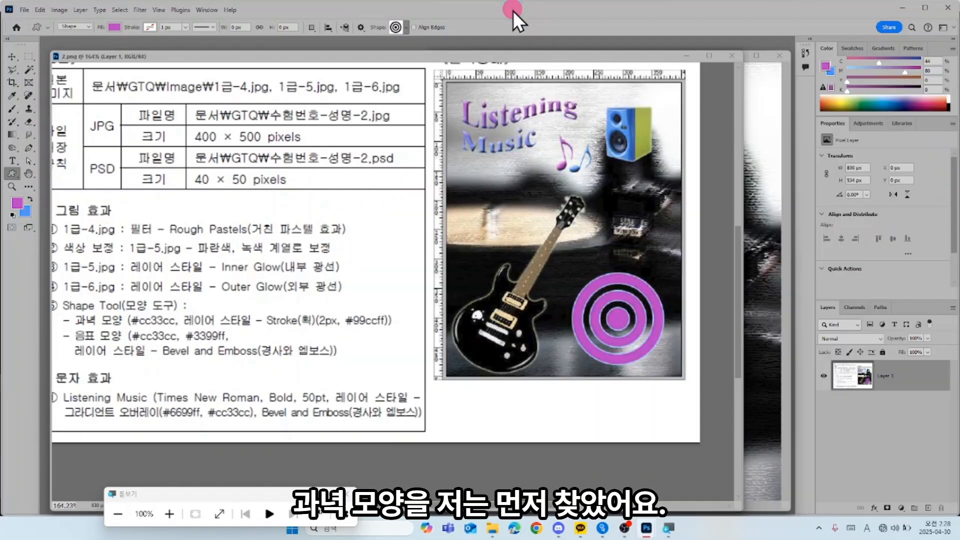
double_click(747, 61)
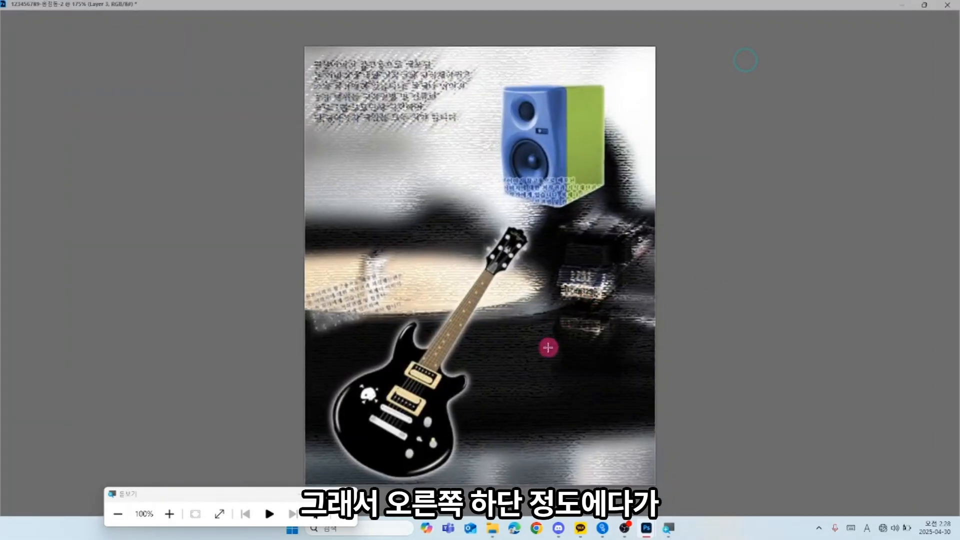
- Draw the target shape about 142 px wide over the dark area beside the guitar body and restore the document window
left_click_drag(516, 313, 641, 438)
left_click(928, 4)
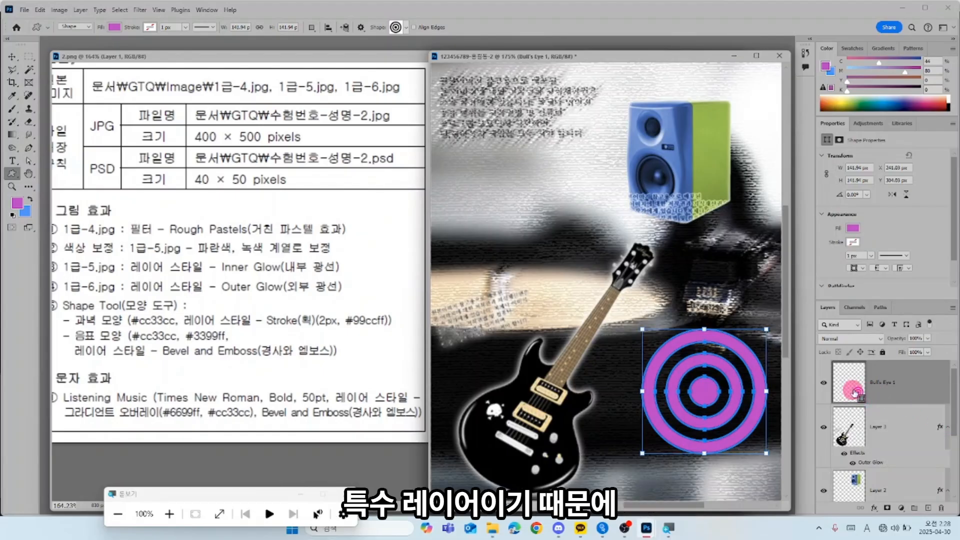
- Add a 2 px outside stroke in 99CCFF to the target shape and shrink the shape to about 130 px
double_click(915, 391)
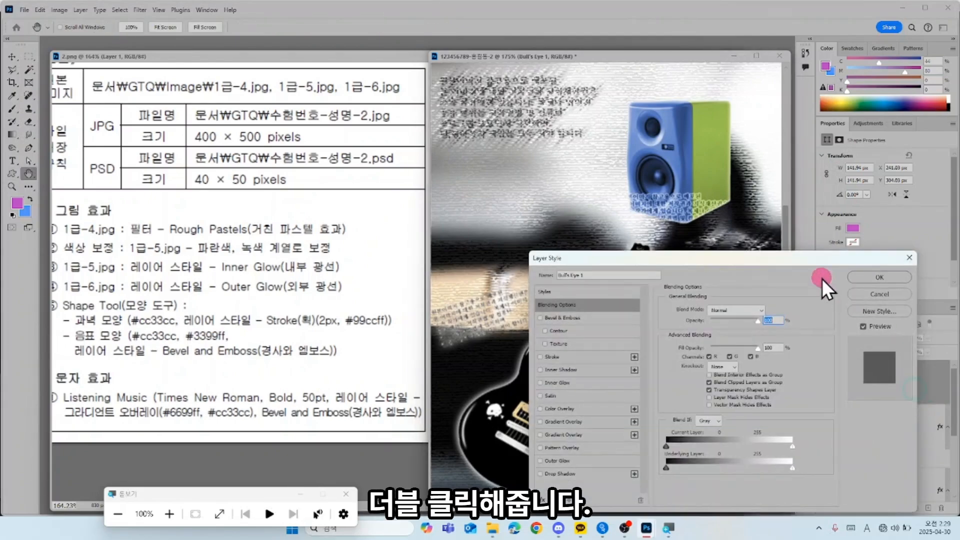
left_click_drag(631, 253, 607, 194)
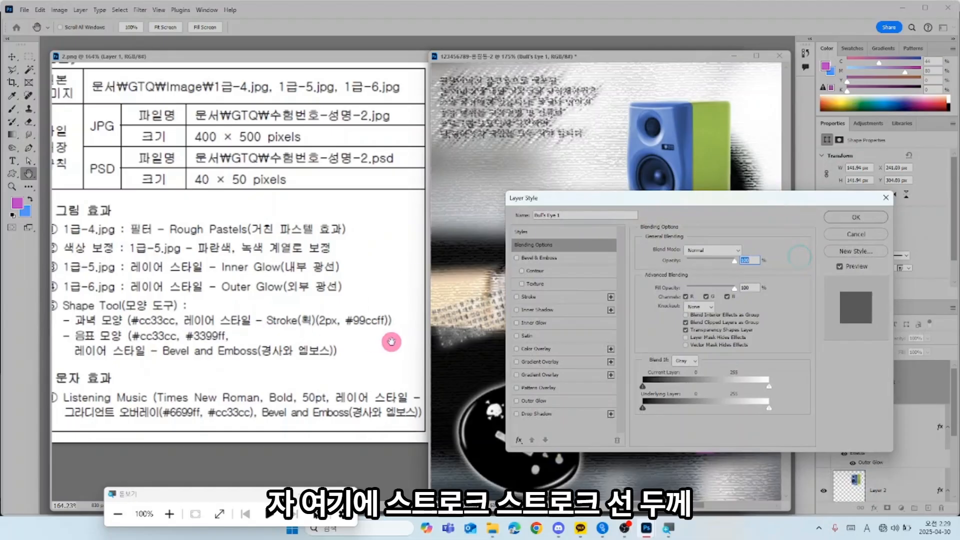
left_click(532, 297)
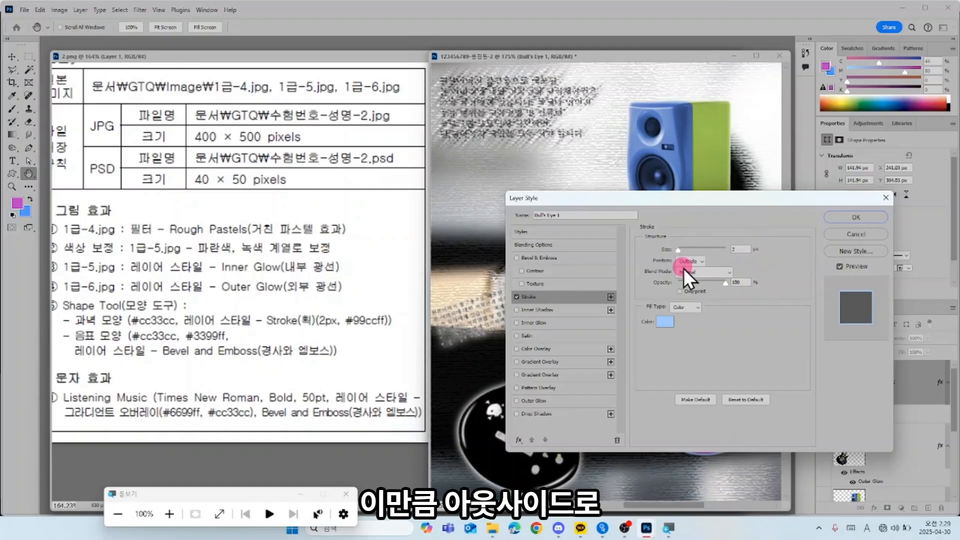
left_click(662, 324)
left_click(739, 430)
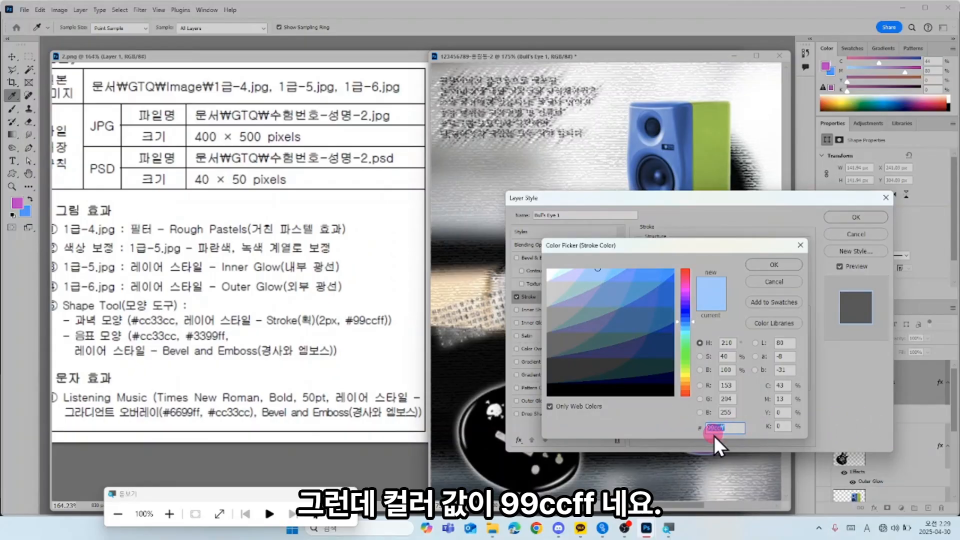
key("super+minus")
left_click(775, 264)
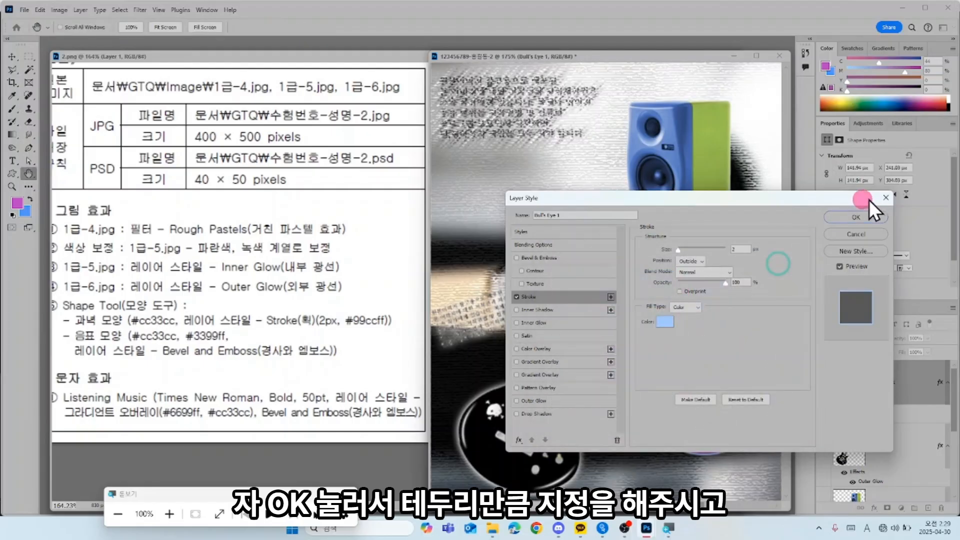
left_click(869, 216)
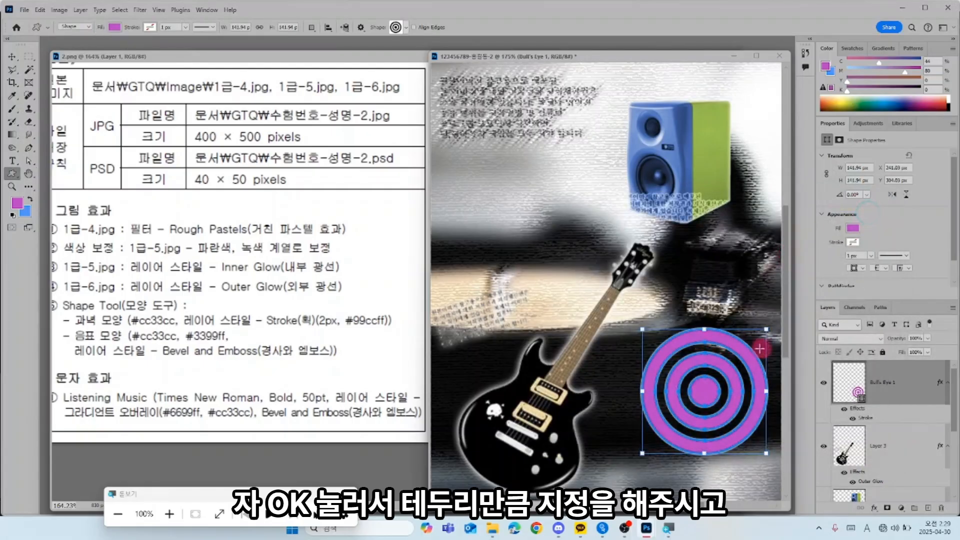
left_click_drag(766, 329, 750, 333)
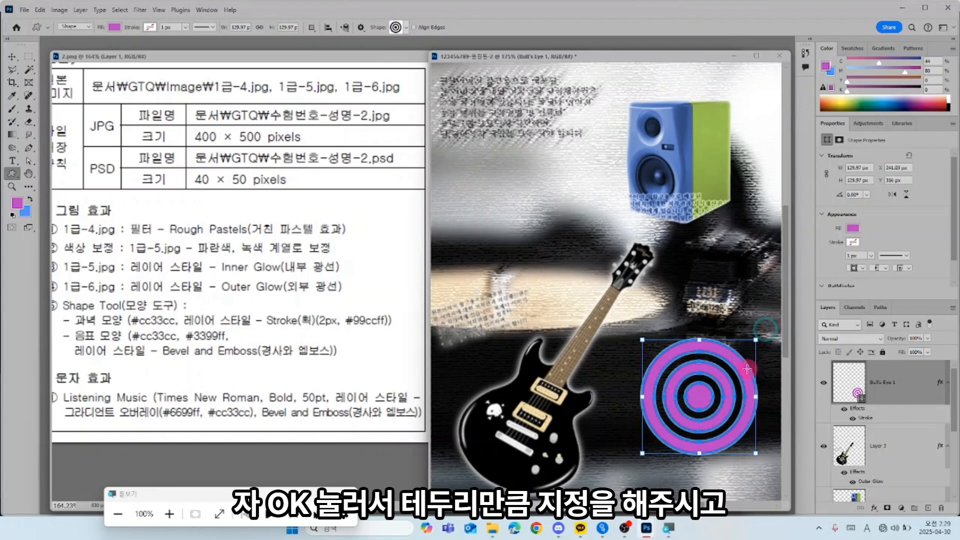
left_click(394, 417)
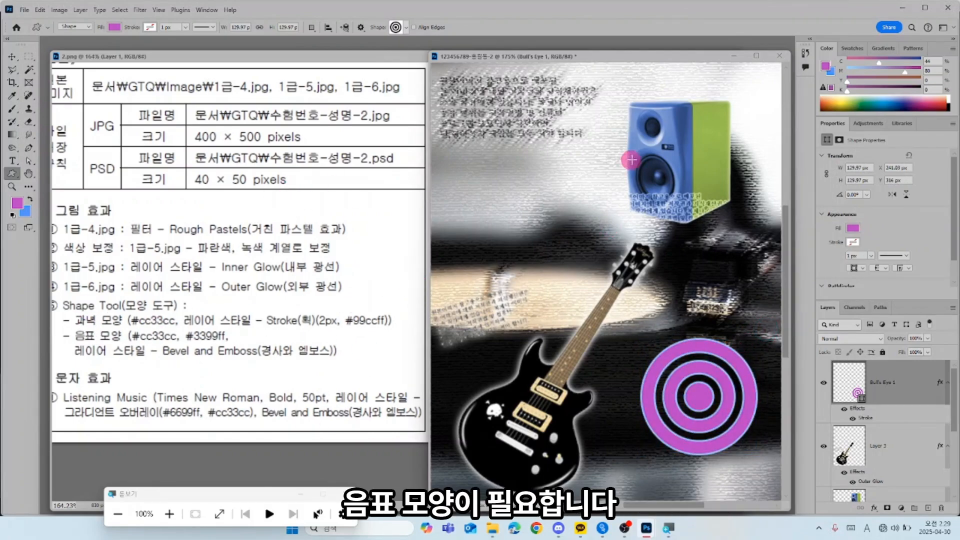
- Choose the eighth note from Legacy Default Shapes and draw it about 39 × 63 px beside the speaker
right_click(459, 73)
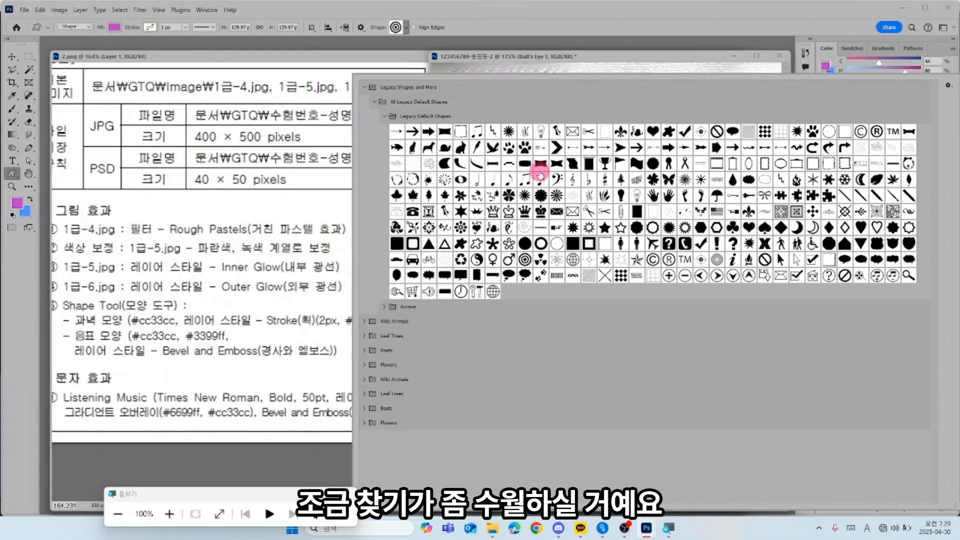
left_click(507, 181)
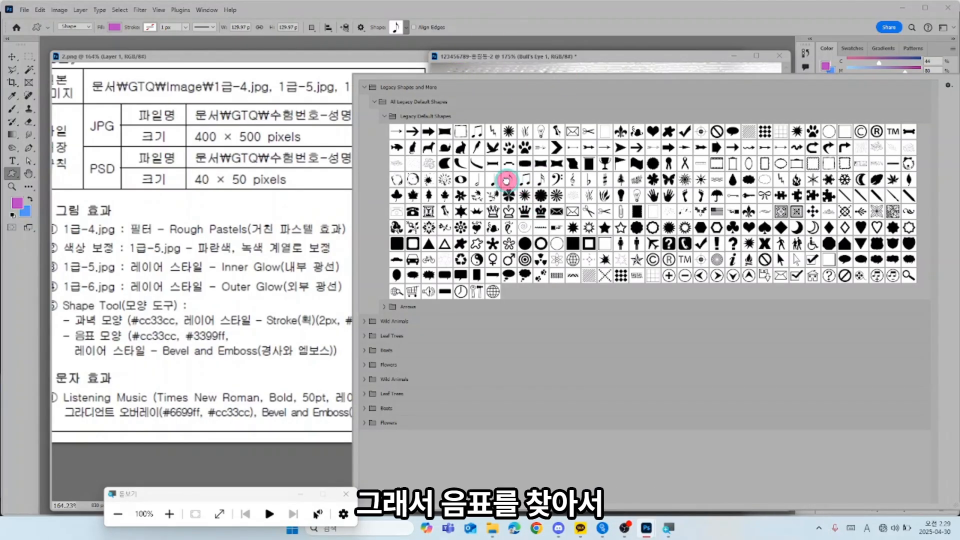
left_click(544, 57)
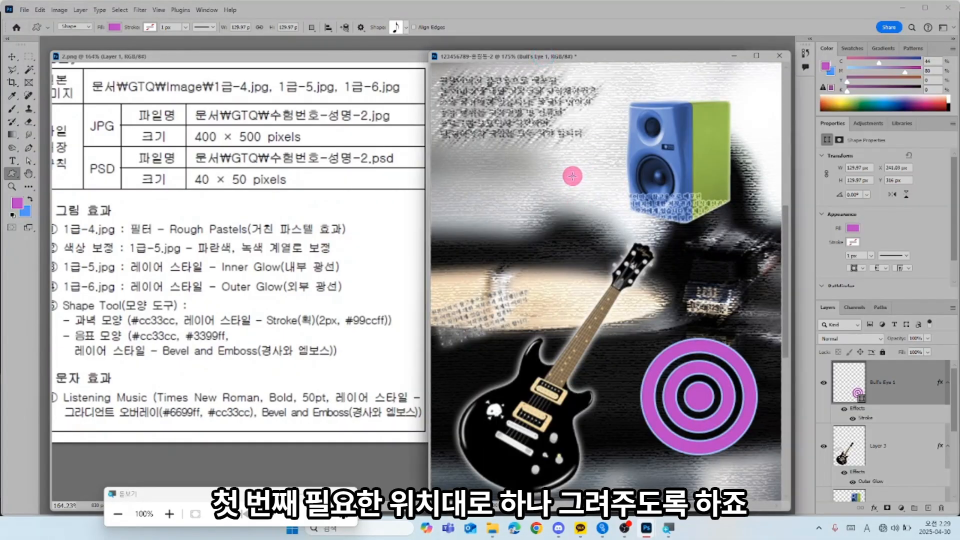
left_click_drag(573, 176, 607, 230)
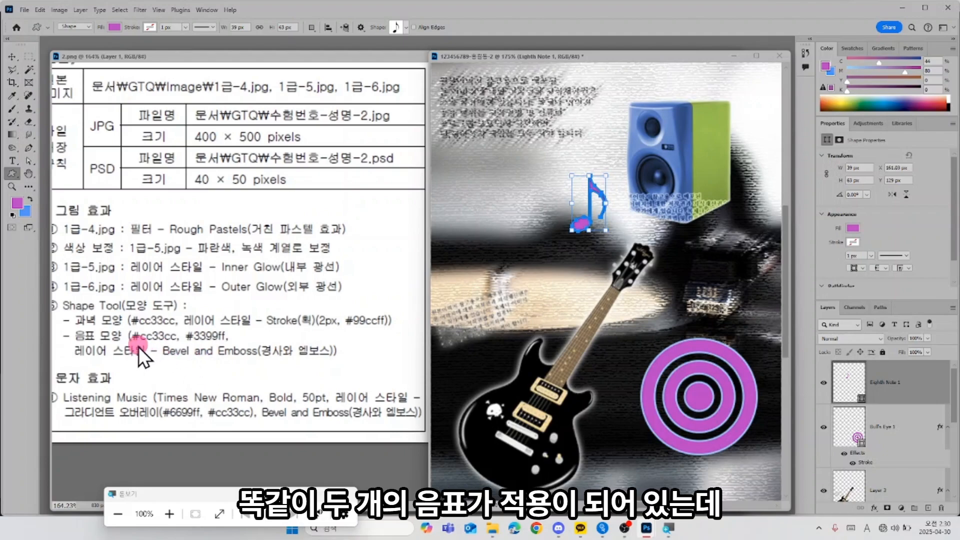
- Check the notes in the reference 2.png and apply a Bevel & Emboss style with Inner Bevel to the eighth note layer
left_click(377, 91)
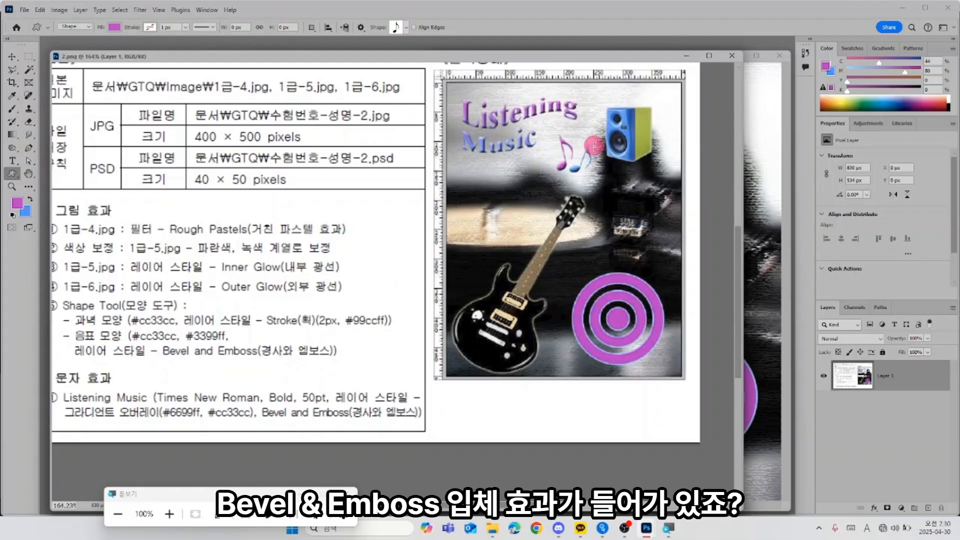
left_click(748, 59)
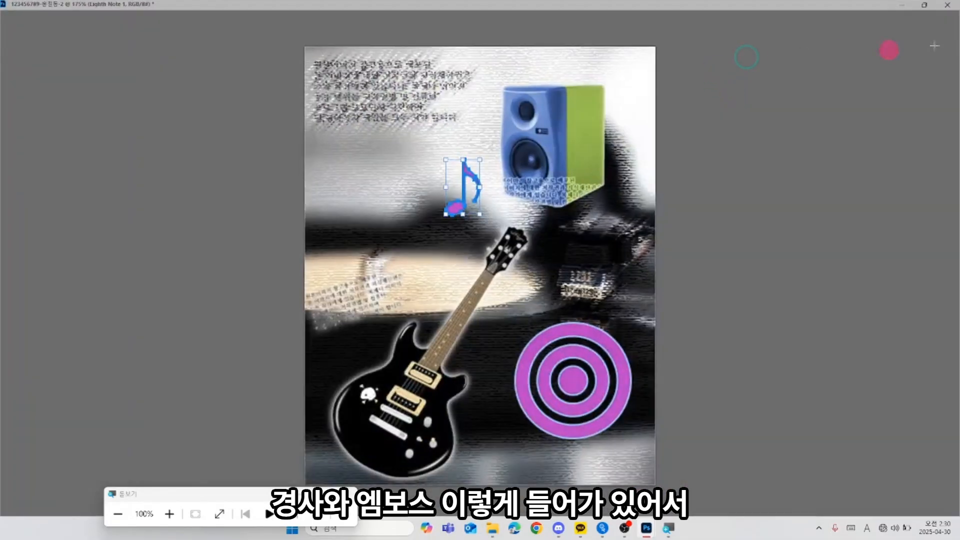
left_click(931, 5)
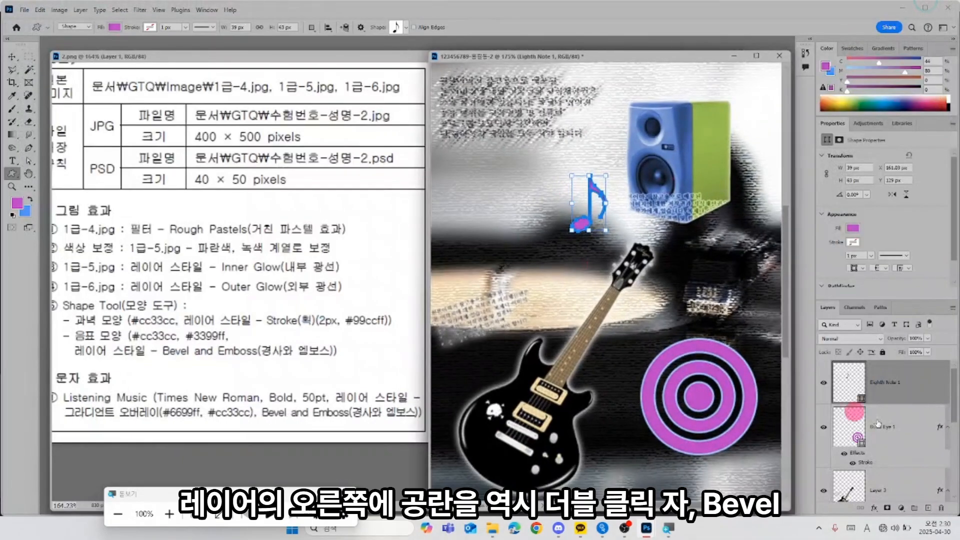
double_click(921, 383)
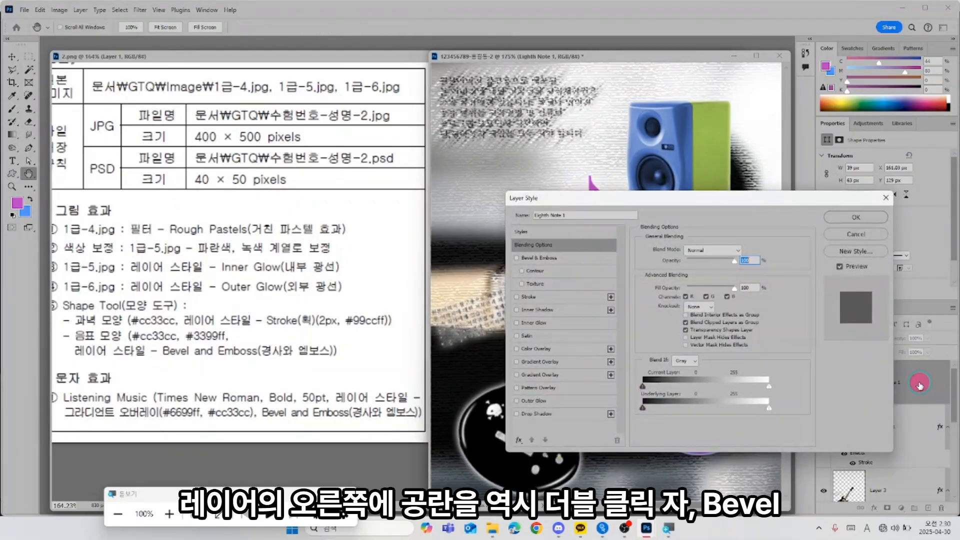
left_click(535, 258)
left_click_drag(611, 200, 636, 287)
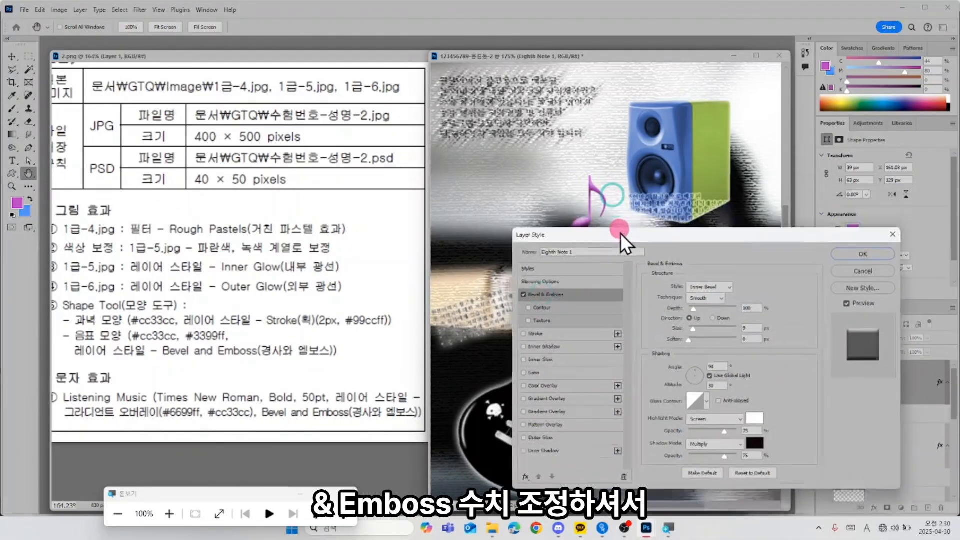
left_click_drag(712, 379, 709, 379)
left_click(882, 305)
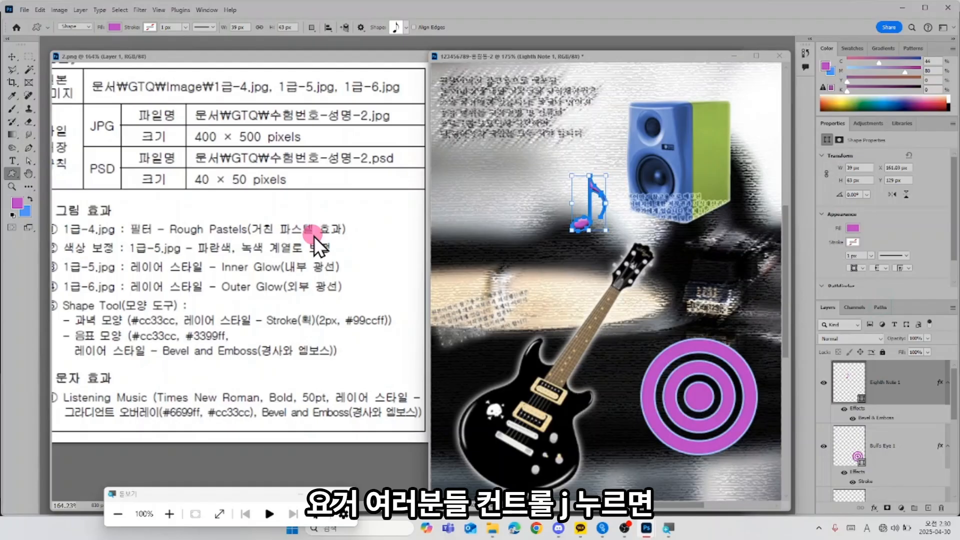
- Duplicate the eighth note layer and fill the copy with the background colour 3399FF
key("ctrl+j")
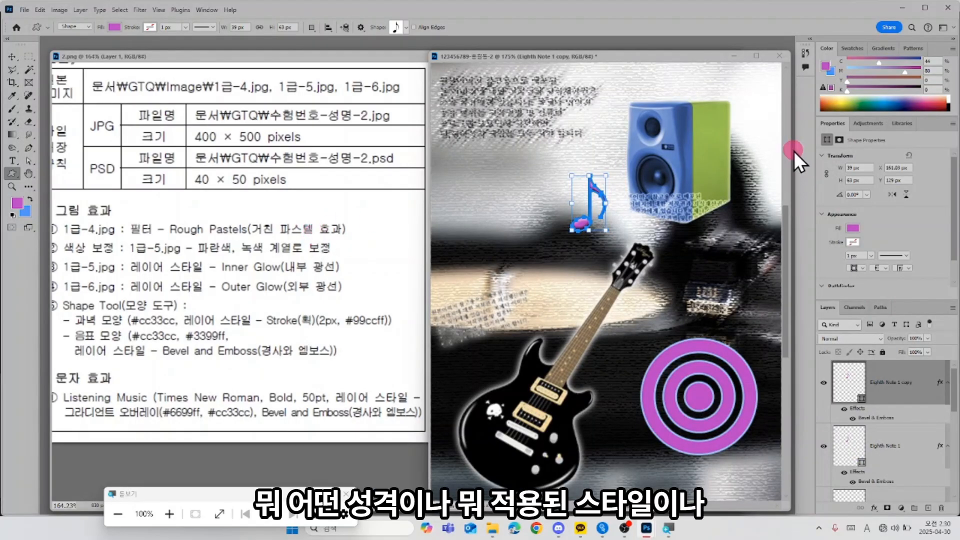
left_click(827, 124)
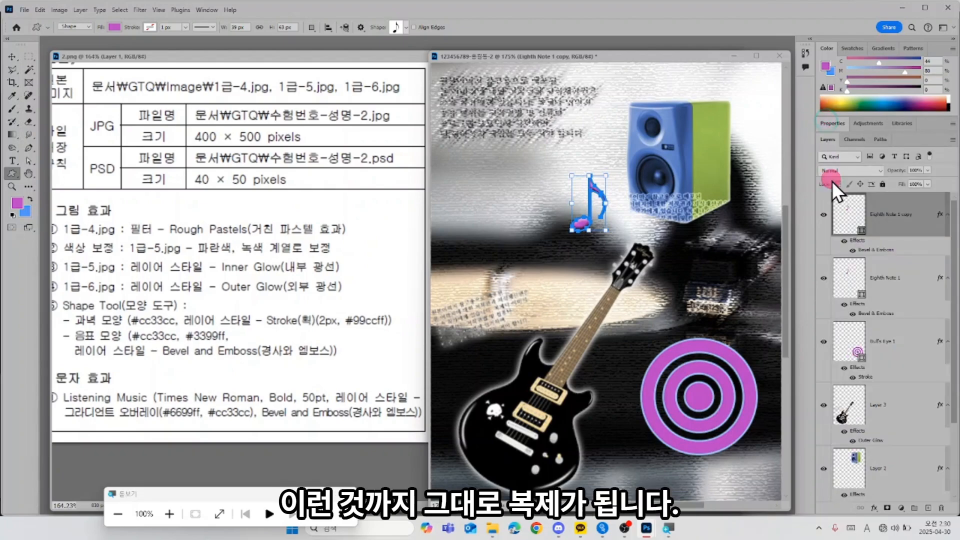
left_click(858, 216)
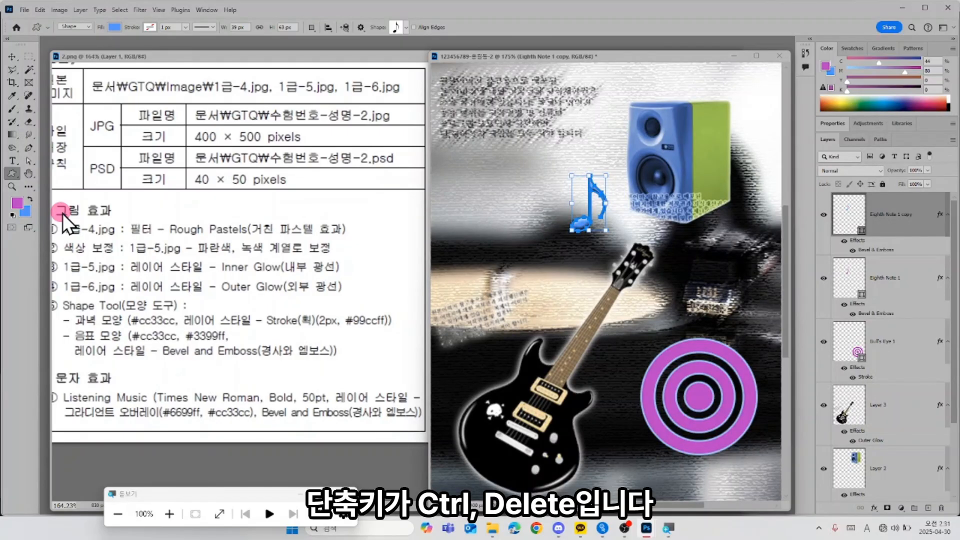
double_click(855, 215)
left_click(776, 284)
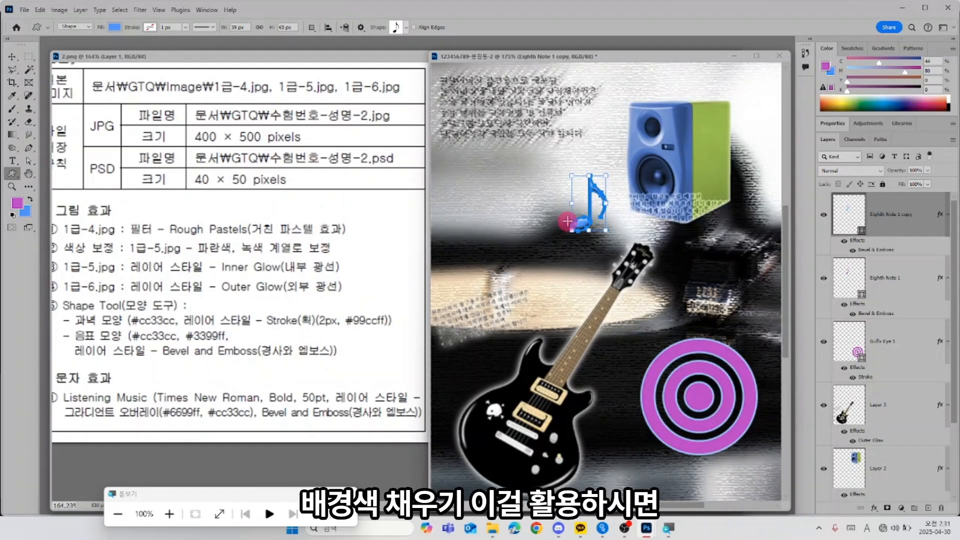
- Shift the blue note copy toward the speaker and rotate it about 15° clockwise with Free Transform
key("ctrl+t")
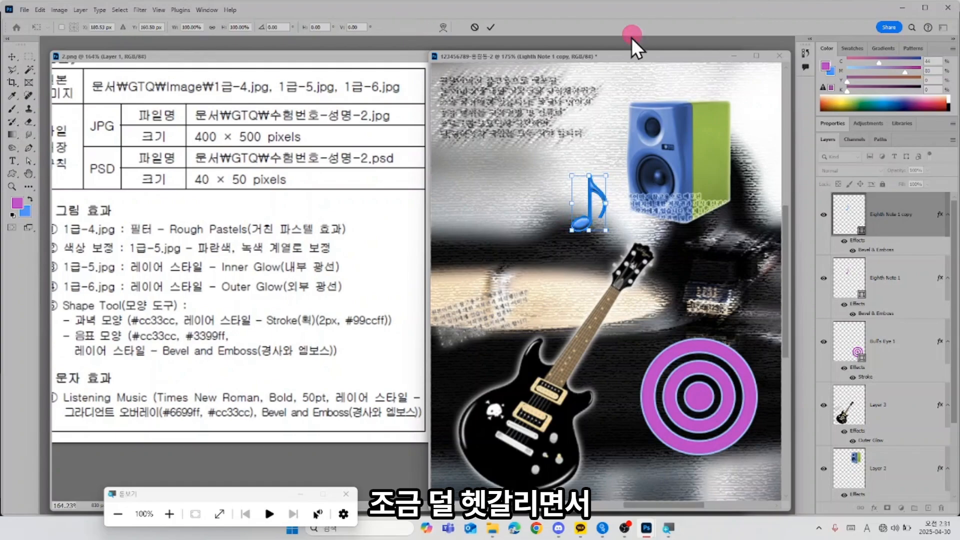
left_click_drag(596, 220, 624, 231)
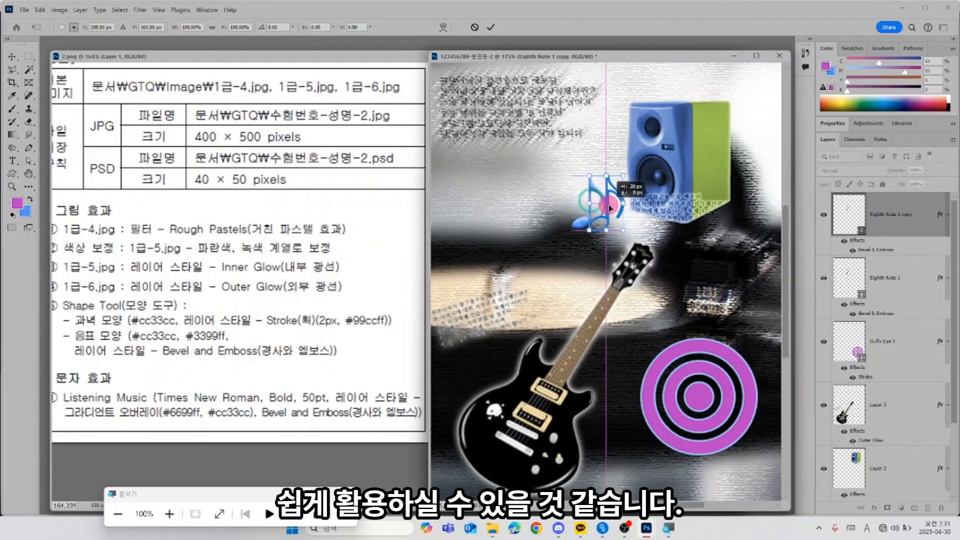
left_click_drag(641, 185, 620, 198)
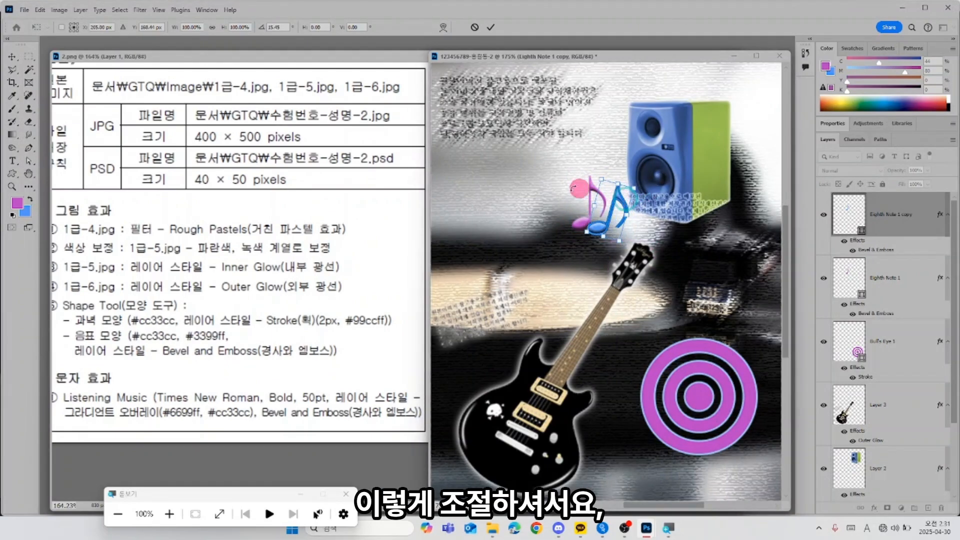
key("Return")
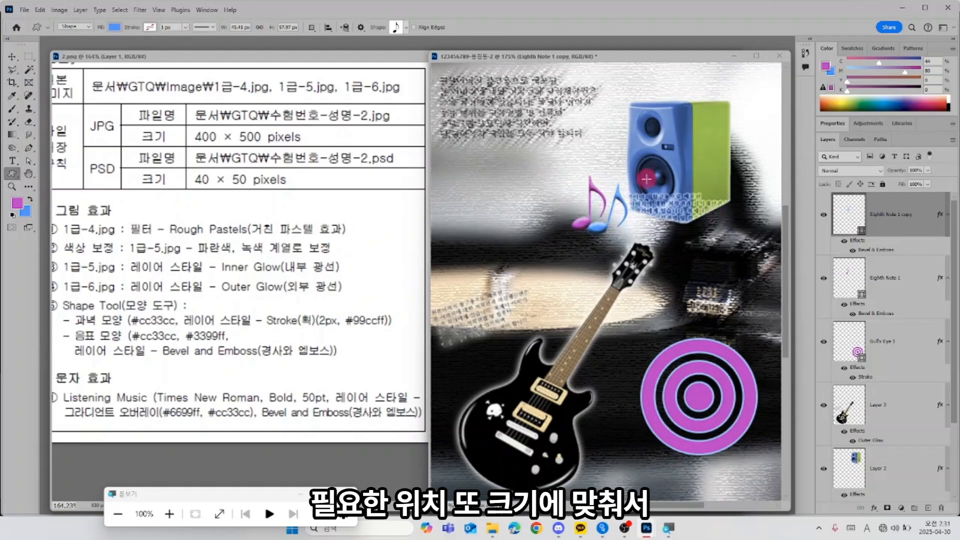
- Tilt the purple note slightly counterclockwise, move it away from the blue note, and compare the placement with the reference 2.png
left_click(863, 287)
key("ctrl+t")
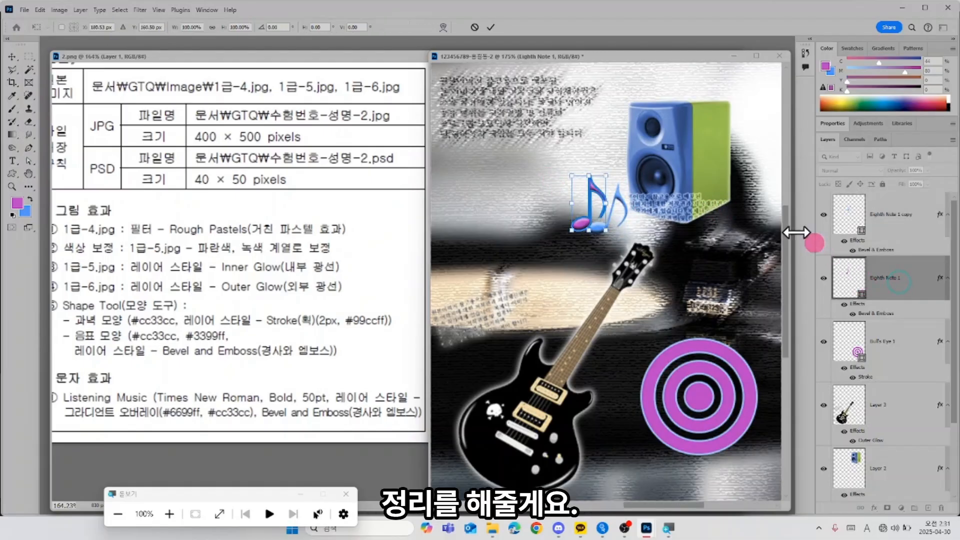
left_click_drag(618, 142, 609, 139)
left_click_drag(585, 196, 571, 193)
key("Return")
left_click(340, 75)
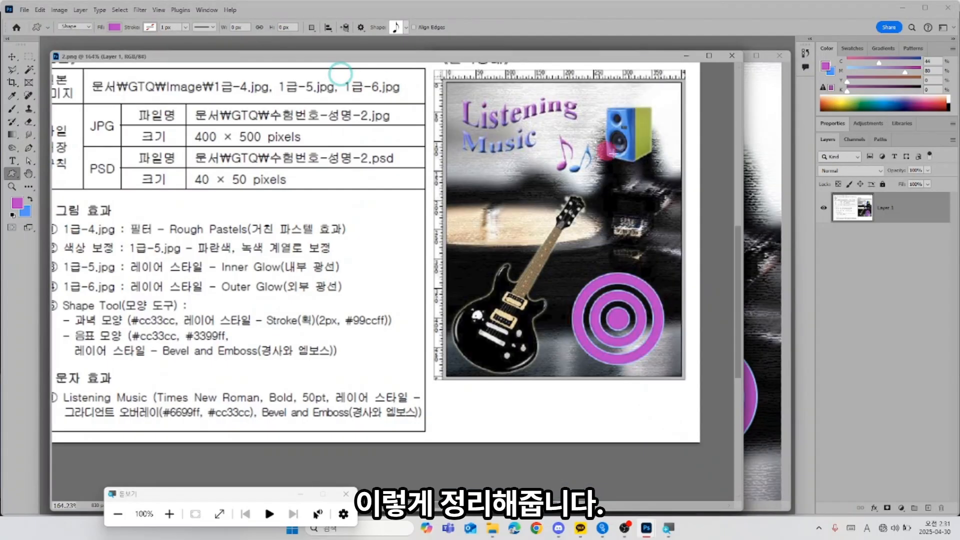
left_click(787, 243)
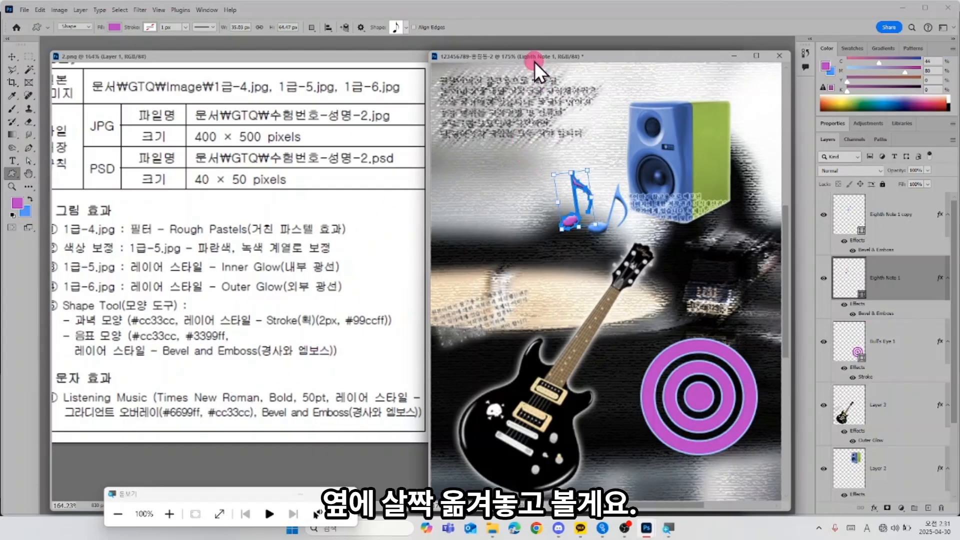
- Move the composite window clear of the reference title and enter the two-line text Listening / Music in Times New Roman Bold above the notes
left_click_drag(524, 58, 551, 183)
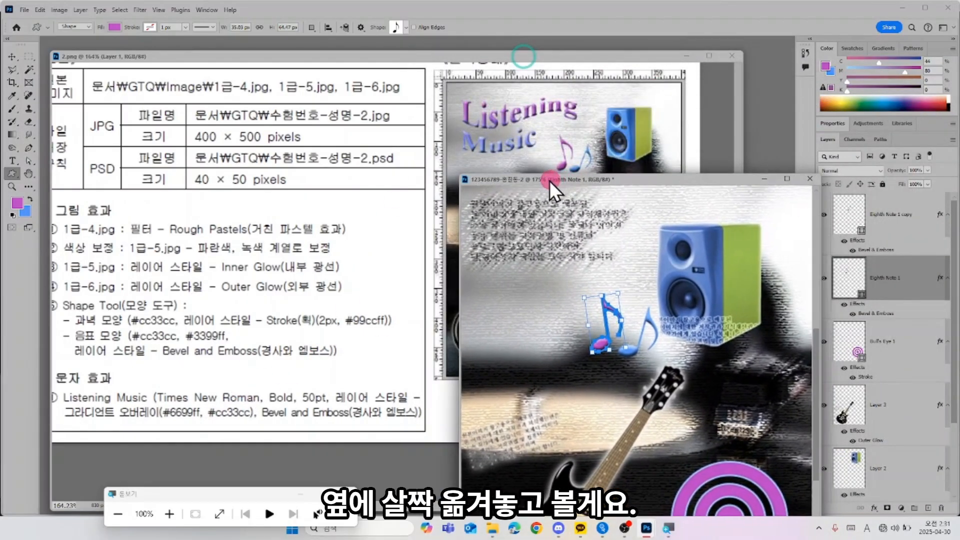
left_click(12, 161)
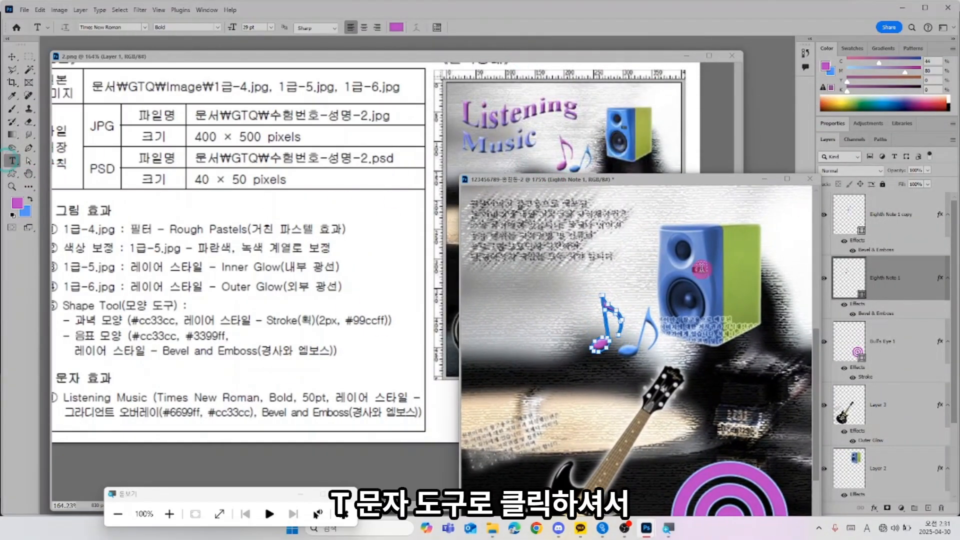
left_click(490, 210)
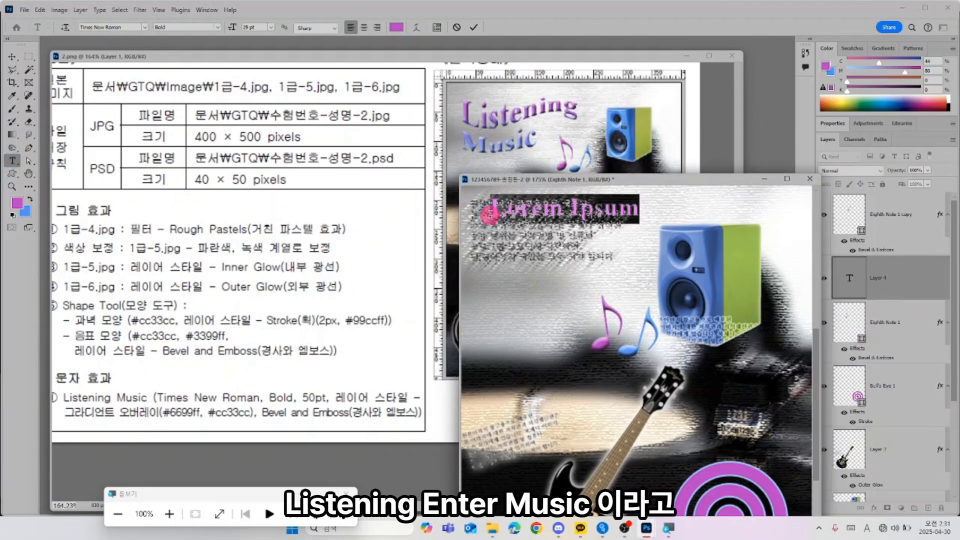
type("Listening")
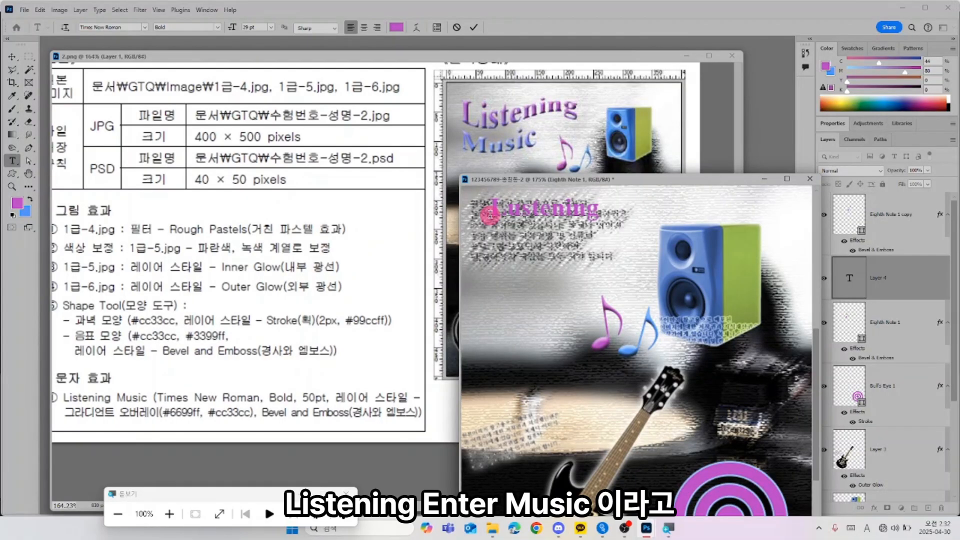
type("sic")
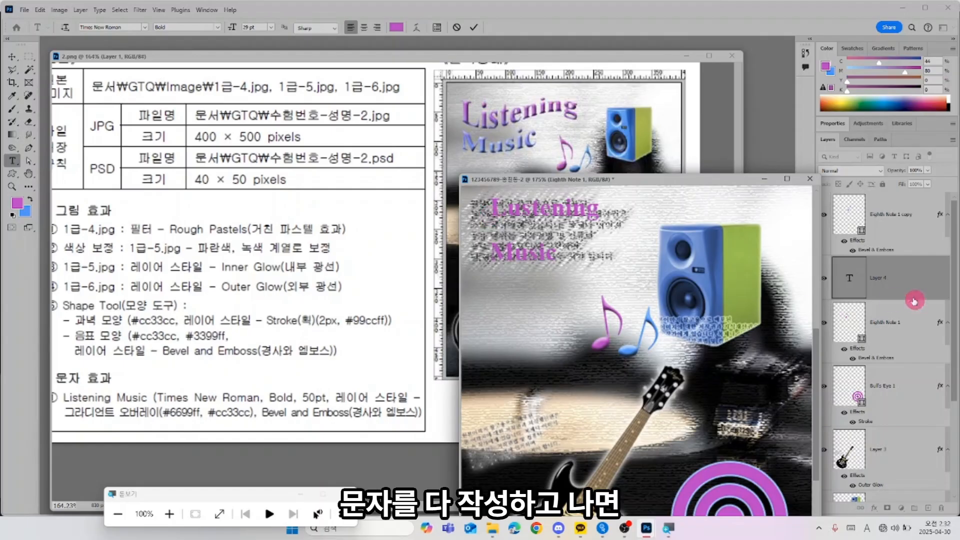
- Move the composite window aside and hide the turntable background on Layer 1, keeping the speaker on Layer 2 visible
left_click_drag(741, 175, 642, 151)
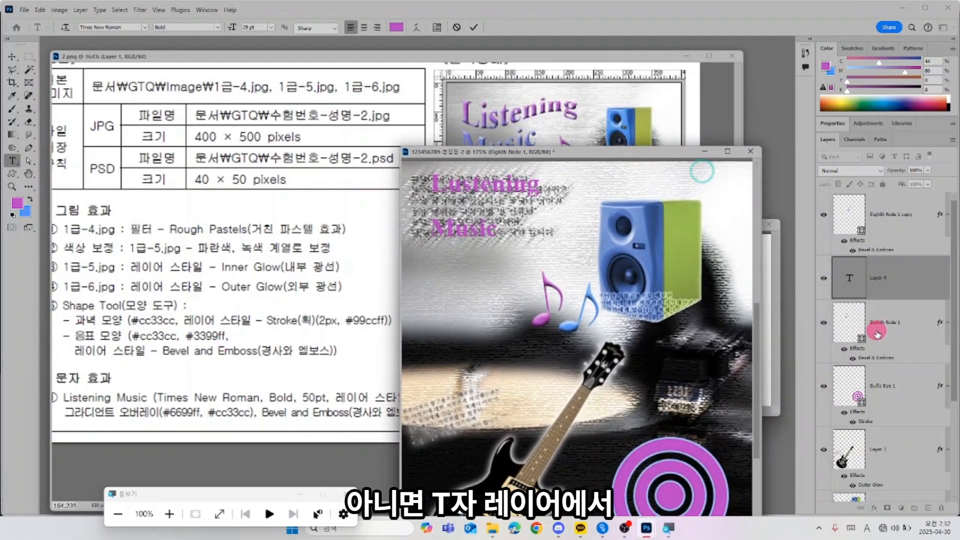
scroll(876, 331, "down", 3)
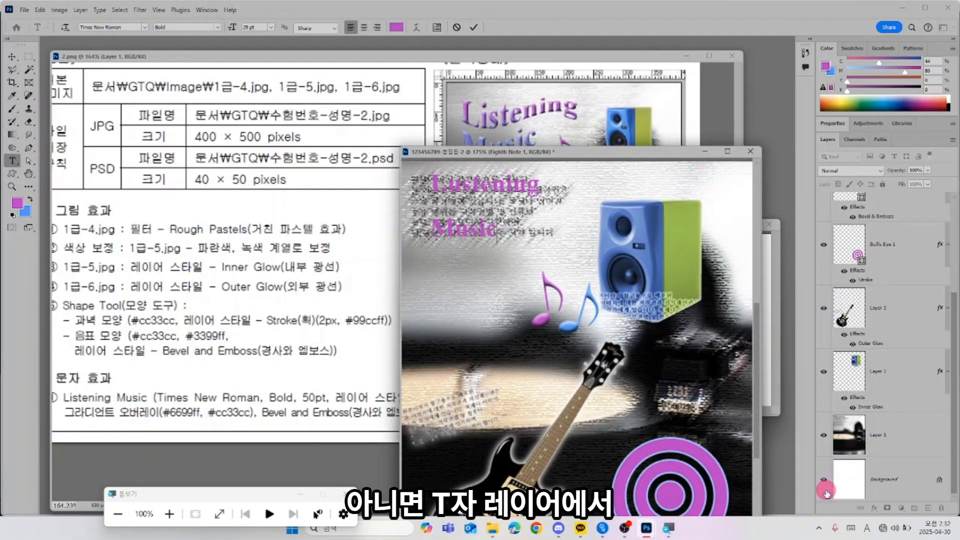
left_click(827, 439)
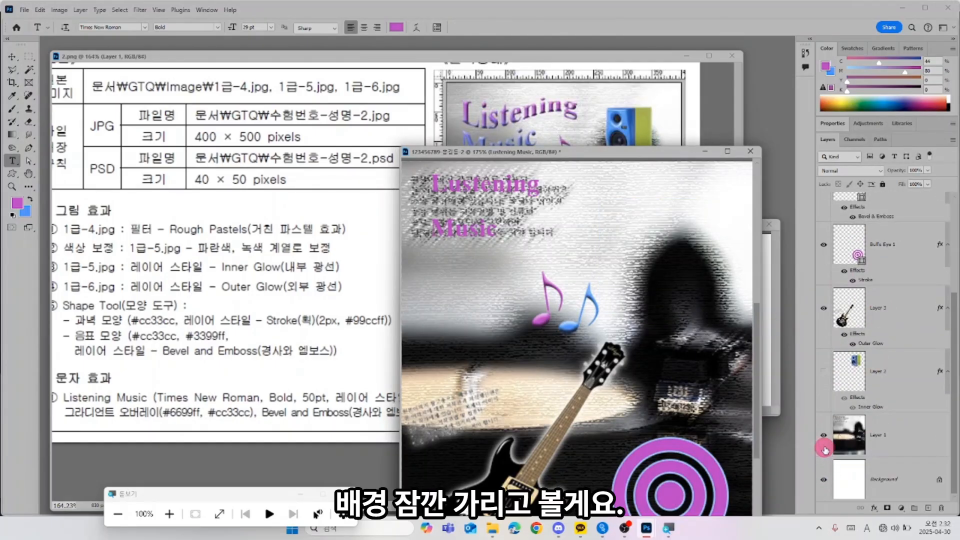
left_click(823, 434)
left_click(824, 372)
scroll(845, 330, "up", 3)
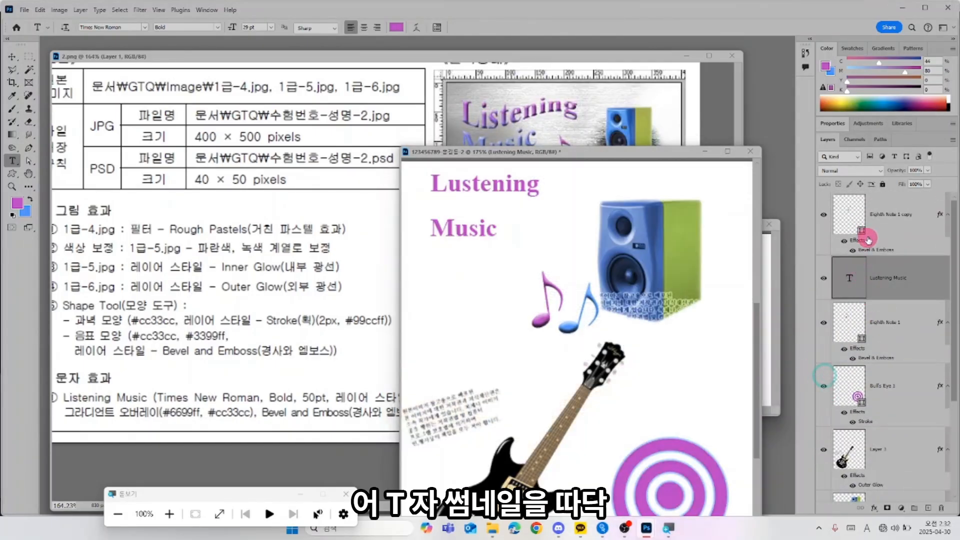
- Select all the text in the title layer and tighten the line spacing so Music sits just beneath the first line
left_click(849, 284)
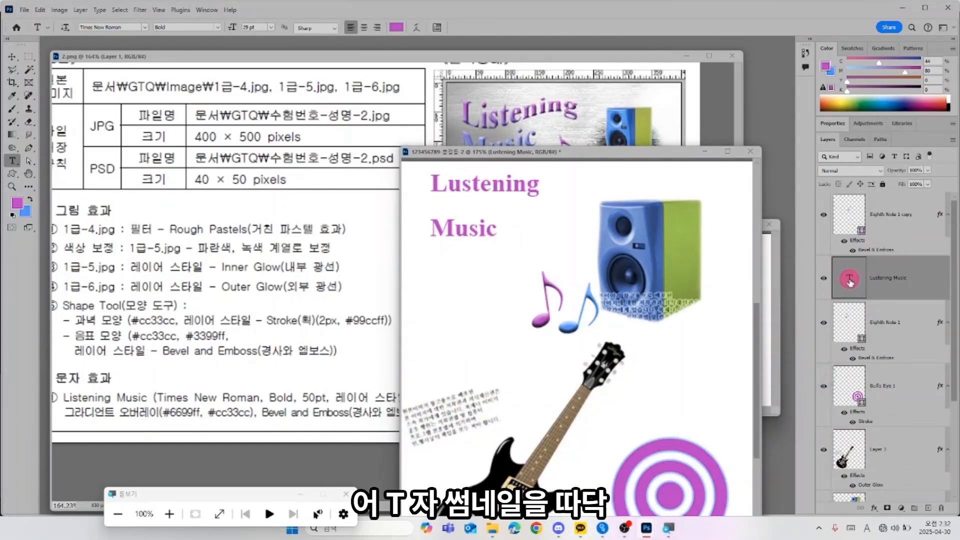
double_click(850, 284)
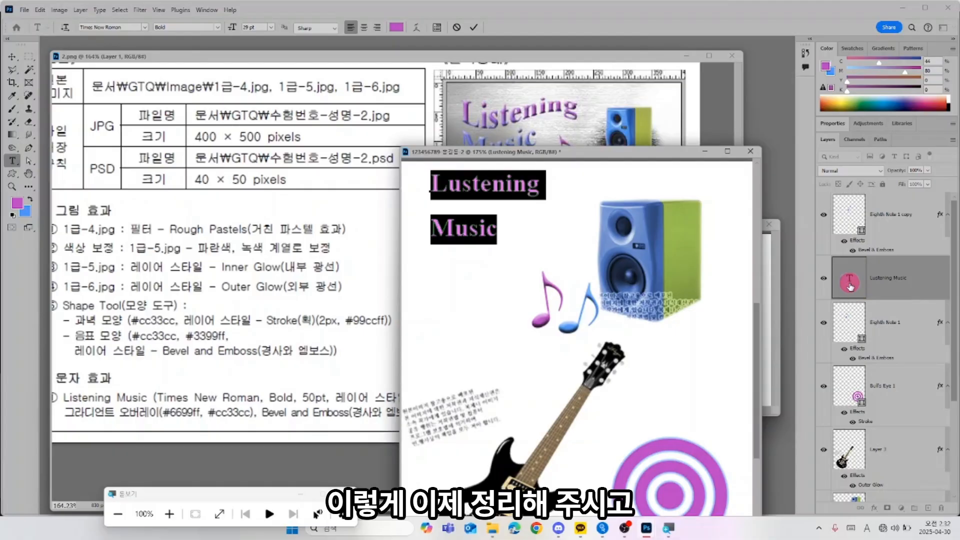
key("alt+Up")
key("alt+Up")
key("alt+Up")
key("alt+Up")
key("alt+Up")
key("alt+Up")
key("alt+Up")
key("alt+Up")
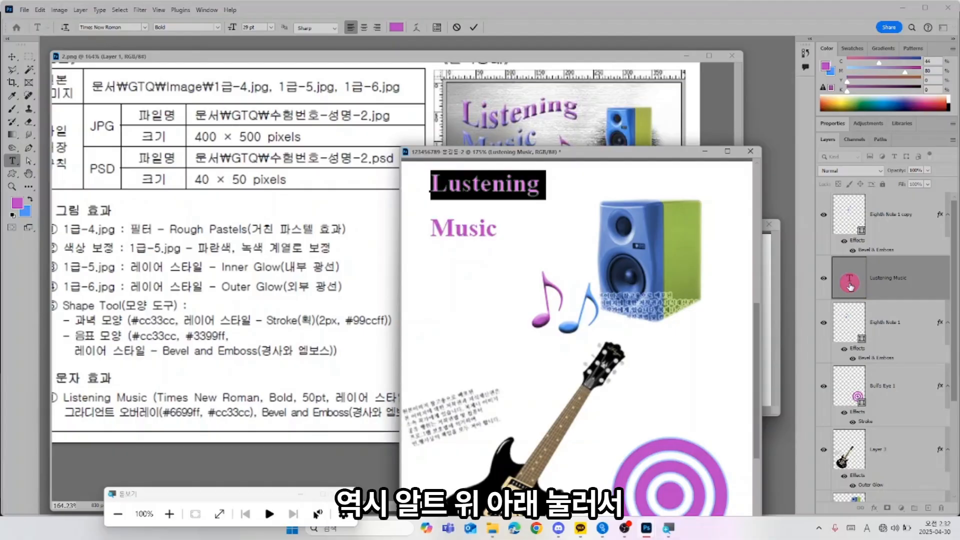
key("alt+Down")
key("alt+Down")
key("alt+Down")
key("alt+Down")
key("alt+Down")
key("alt+Down")
key("alt+Down")
key("alt+Down")
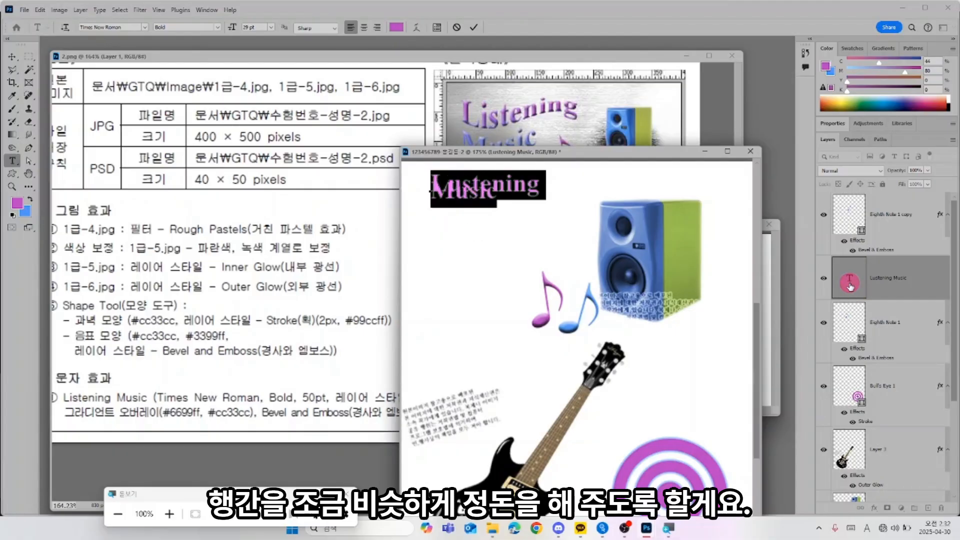
key("alt+Down")
key("alt+Down")
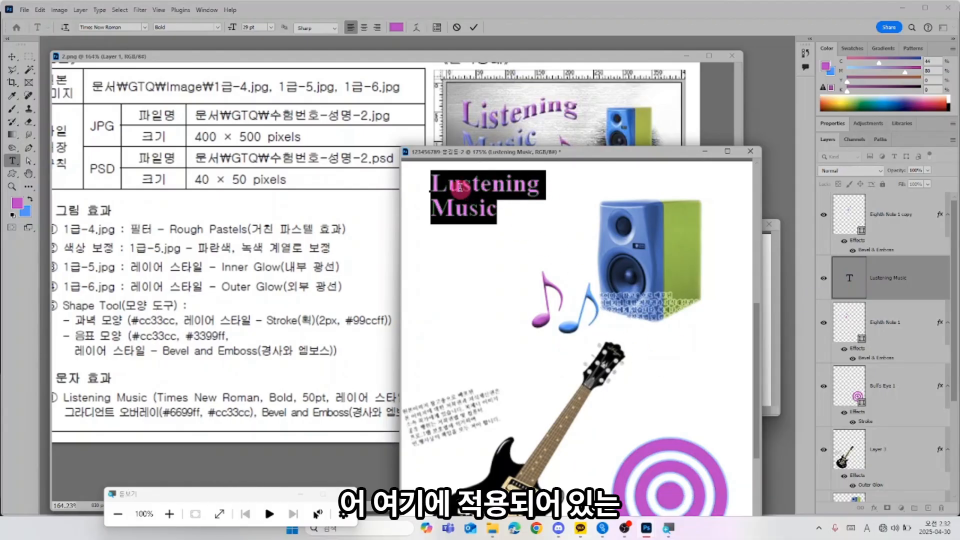
- Correct the misspelled first word to Listening and set the whole title to Bold at 50 pt
left_click_drag(447, 192, 459, 192)
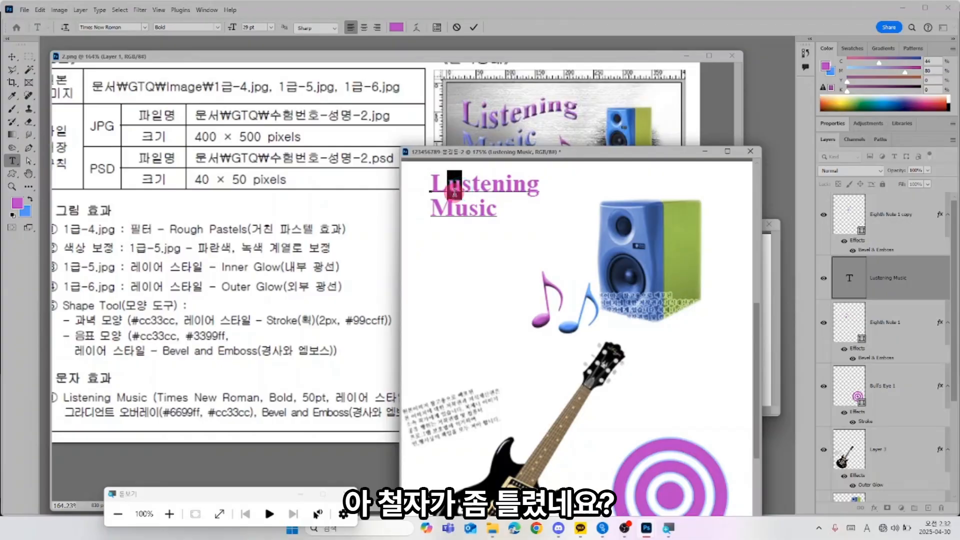
type("i")
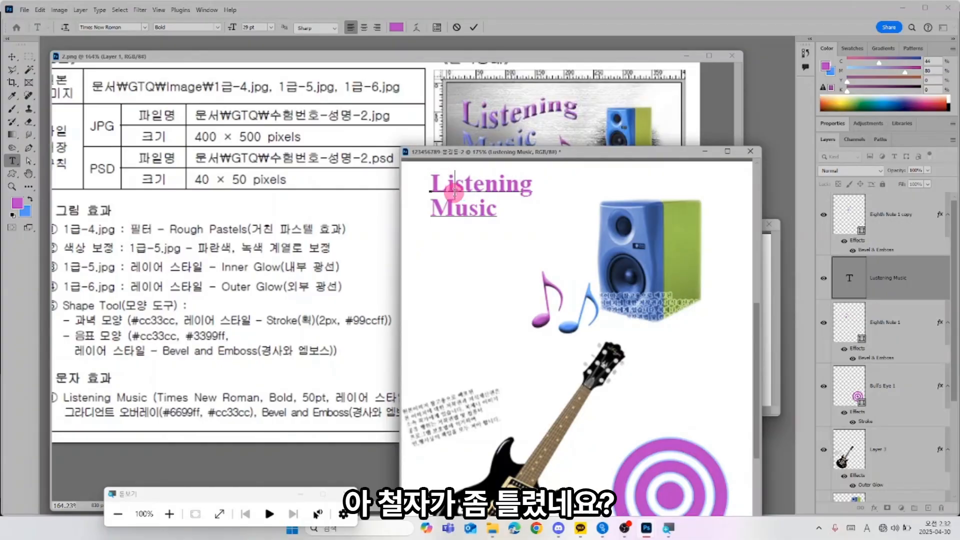
double_click(851, 270)
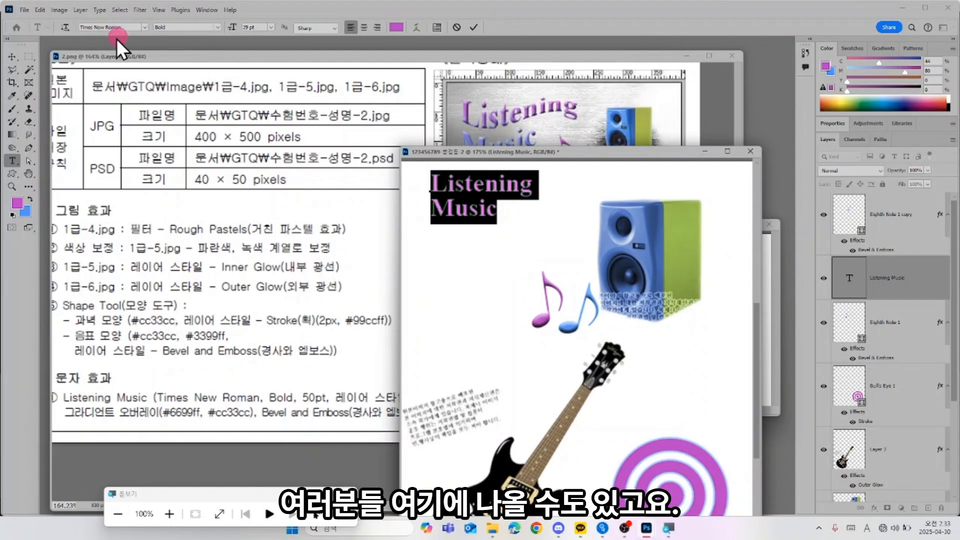
left_click(217, 27)
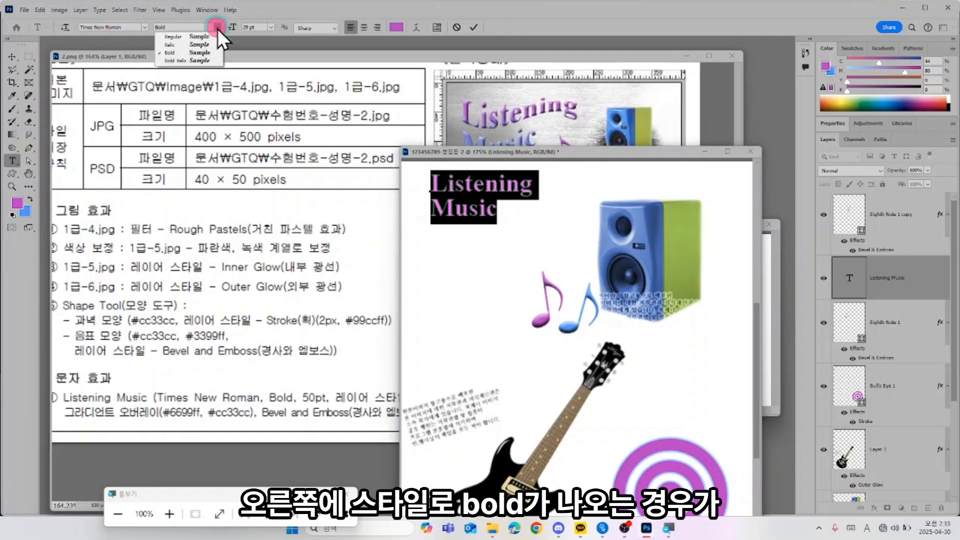
left_click(215, 52)
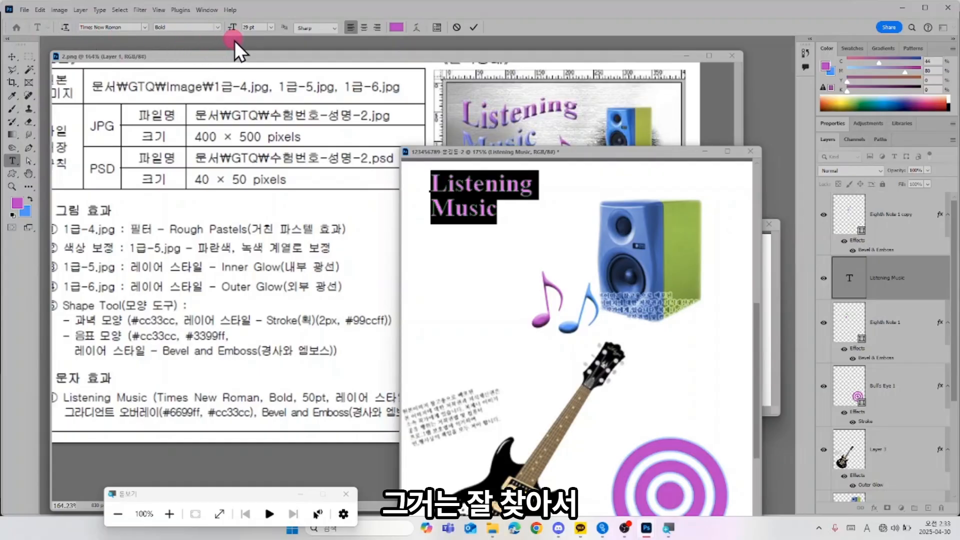
left_click(257, 27)
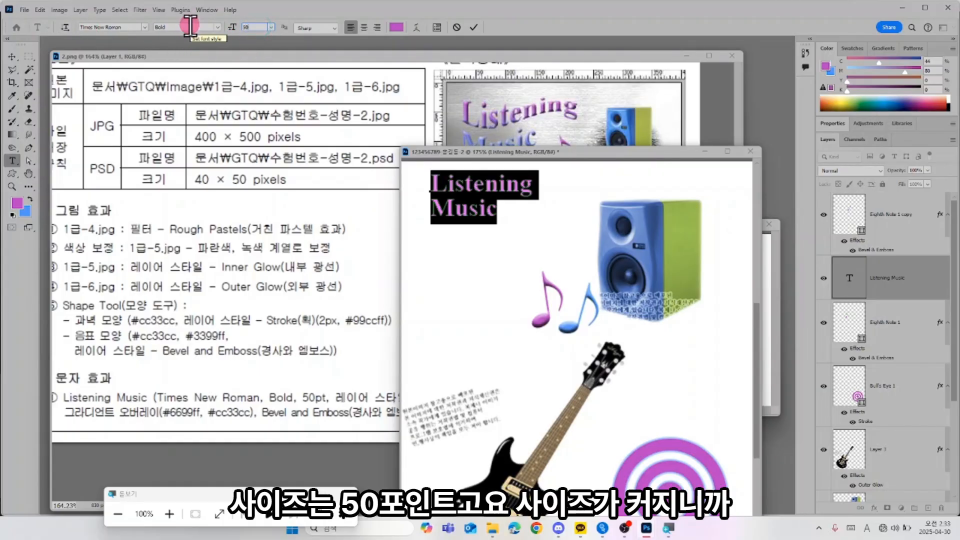
key("Return")
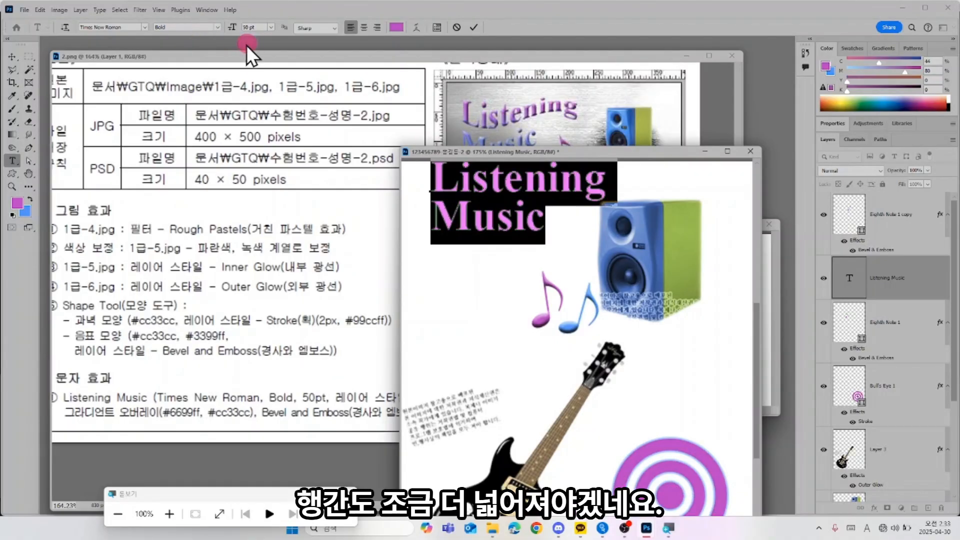
- Shift the enlarged title slightly down so it lies fully inside the canvas beside the speaker
left_click(500, 297)
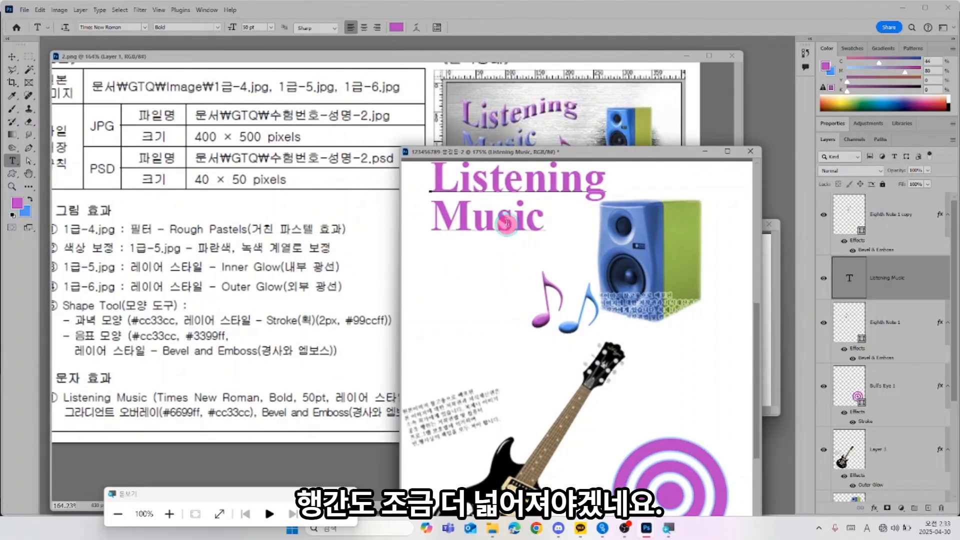
left_click(498, 265)
left_click_drag(431, 207, 546, 204)
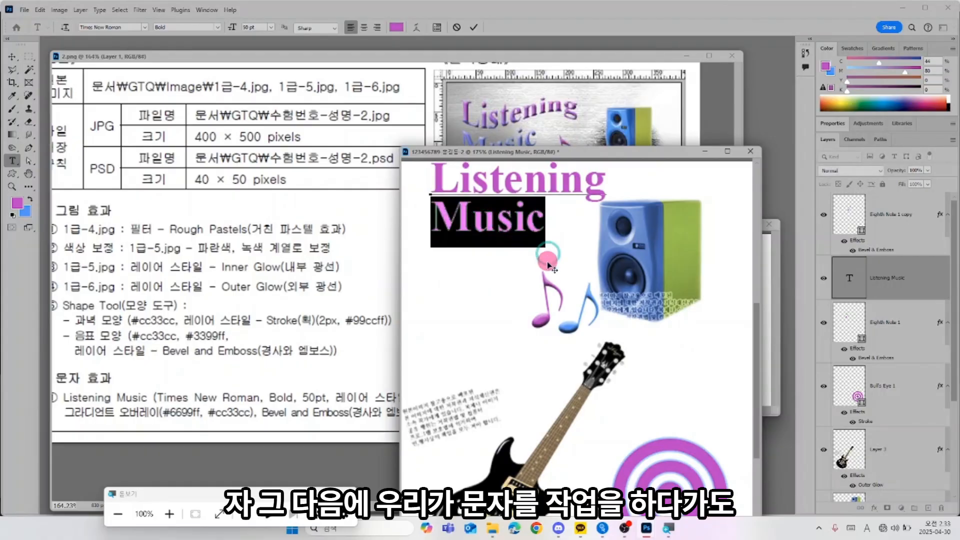
left_click_drag(547, 252, 546, 280)
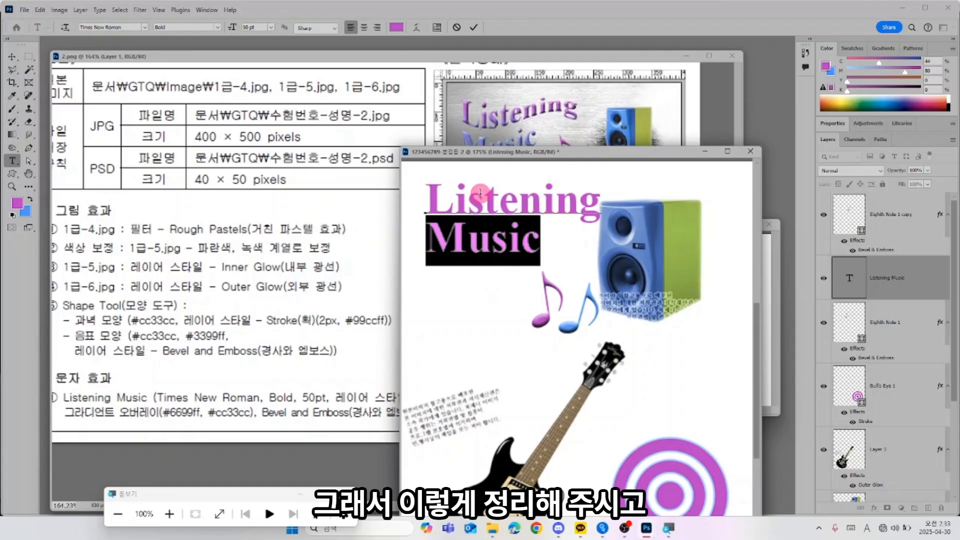
- Warp the whole title with the horizontal Flag style at a 20% bend, keeping the reference title in view for comparison
left_click_drag(428, 206, 556, 275)
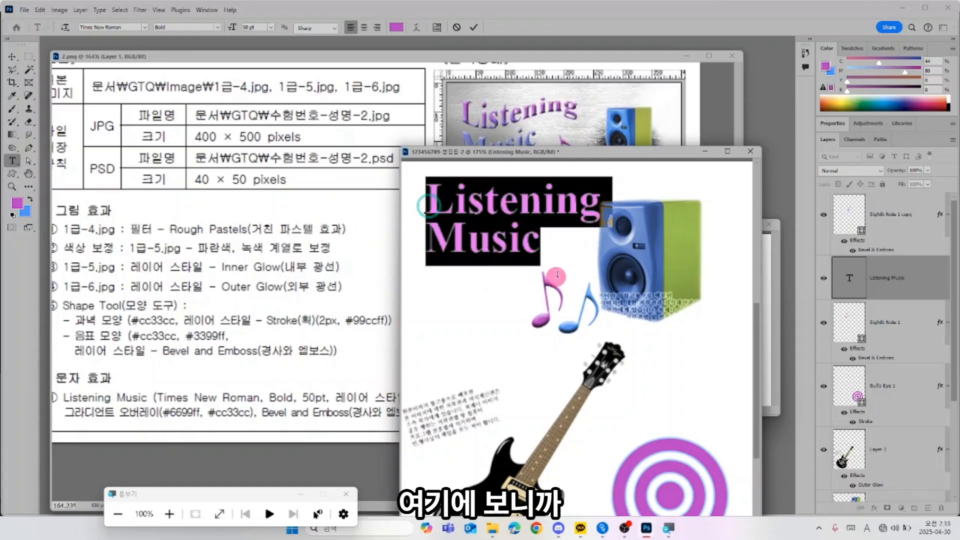
left_click_drag(577, 150, 621, 185)
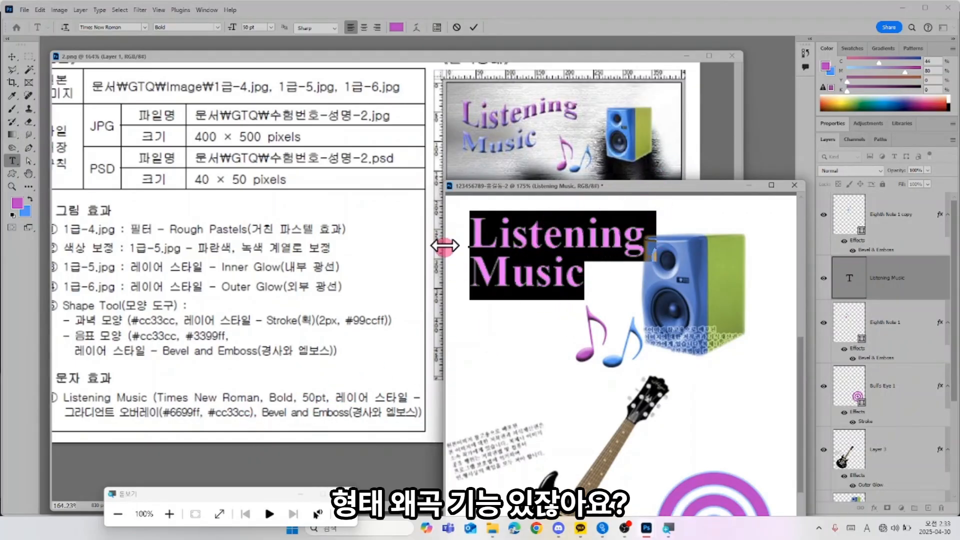
left_click(416, 28)
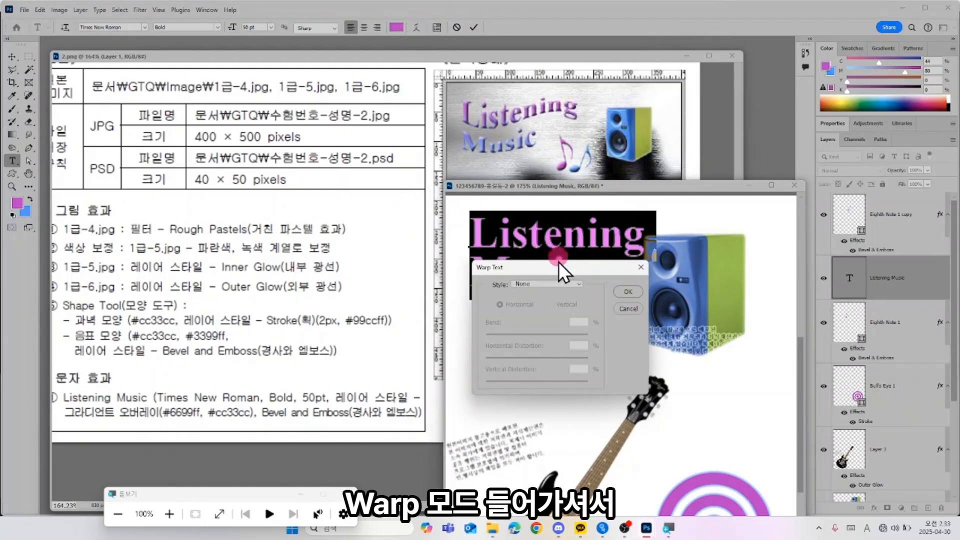
left_click_drag(562, 271, 650, 325)
left_click(658, 342)
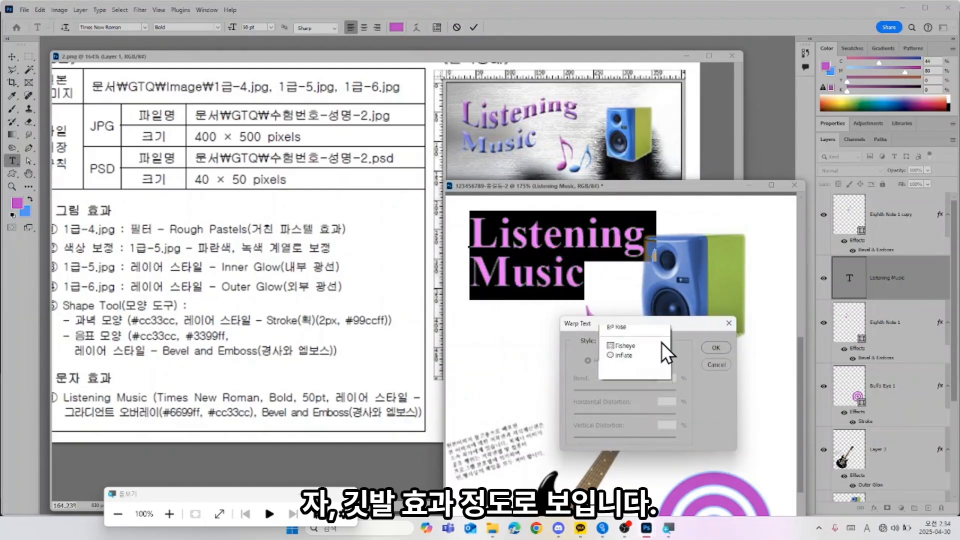
left_click(662, 438)
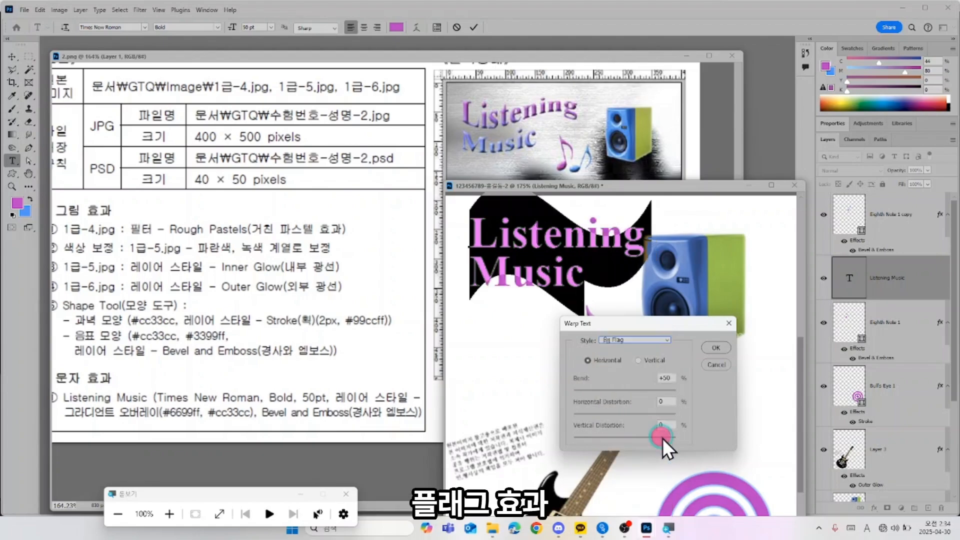
left_click(668, 378)
type("30")
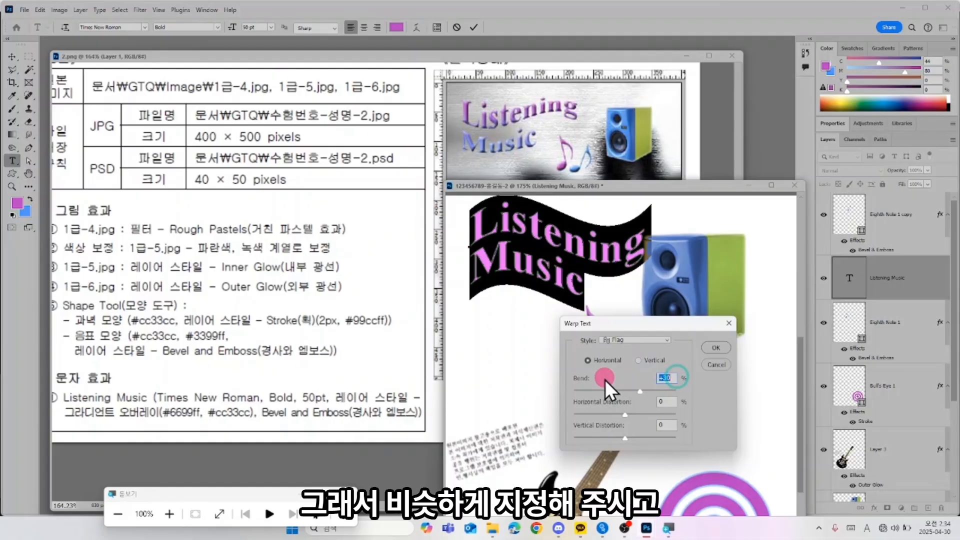
type("20")
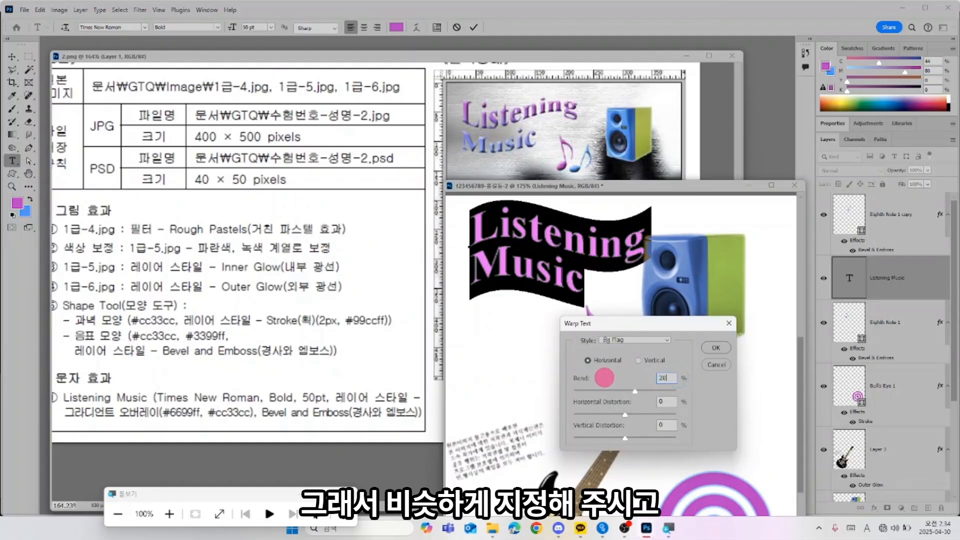
left_click(715, 348)
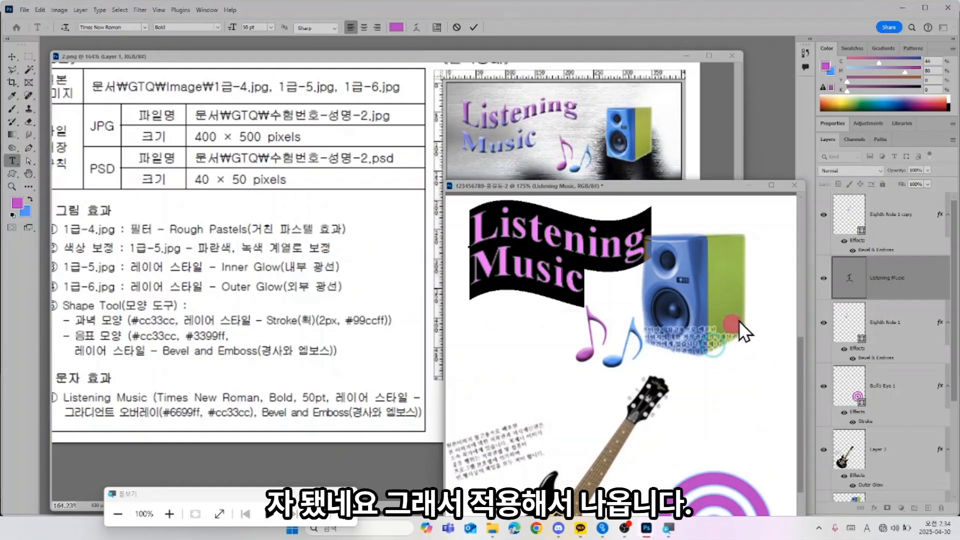
left_click(934, 282)
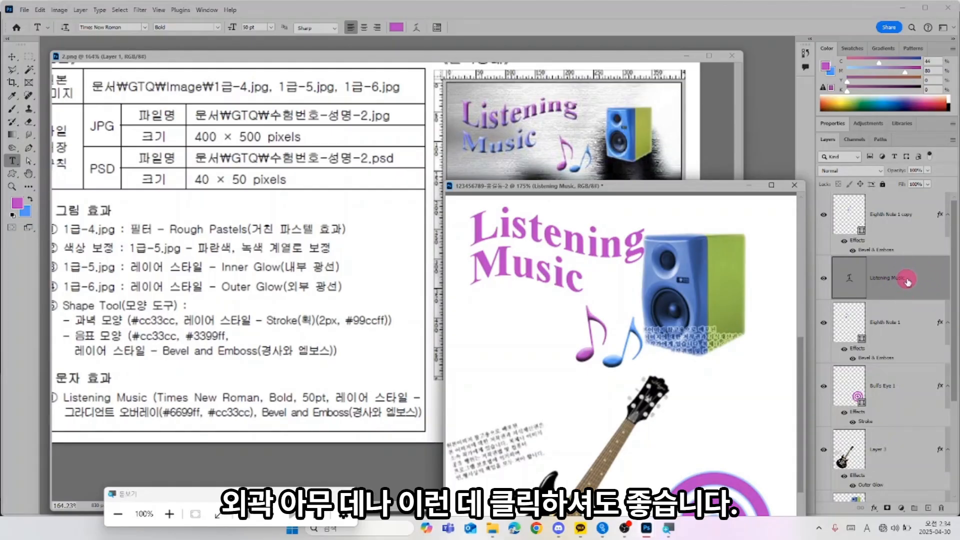
- Add Bevel & Emboss and Gradient Overlay to the Listening Music layer, deleting the duplicate Gradient Overlay entry from the effects
double_click(934, 280)
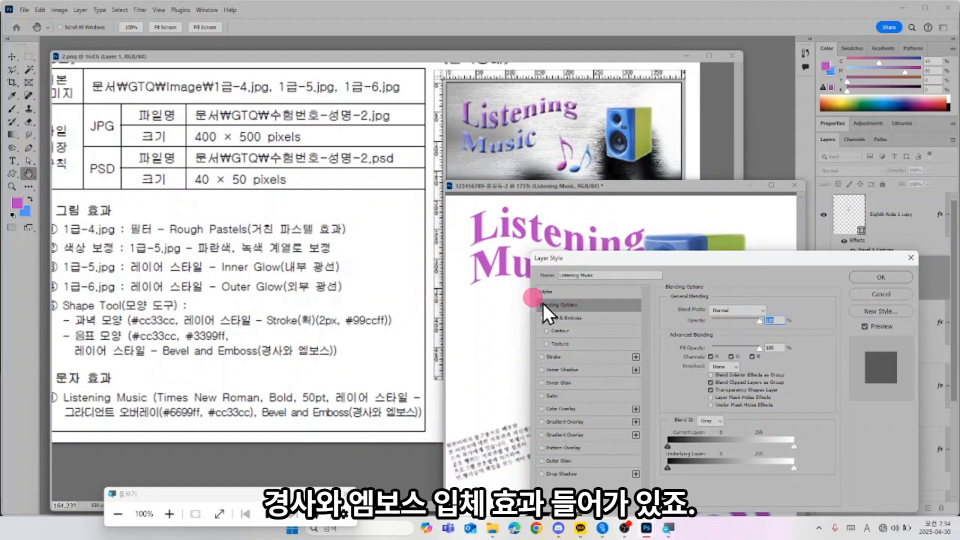
left_click(572, 318)
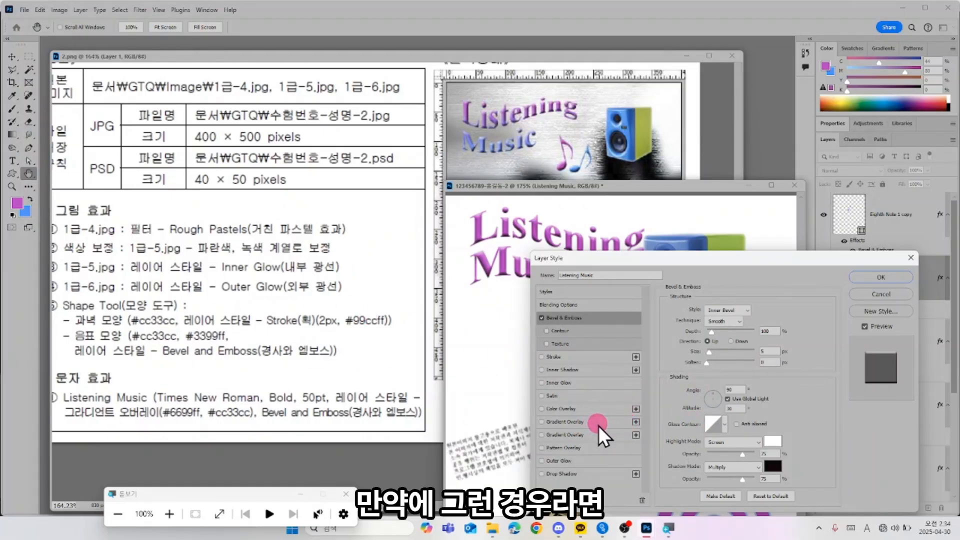
left_click(607, 435)
left_click(642, 500)
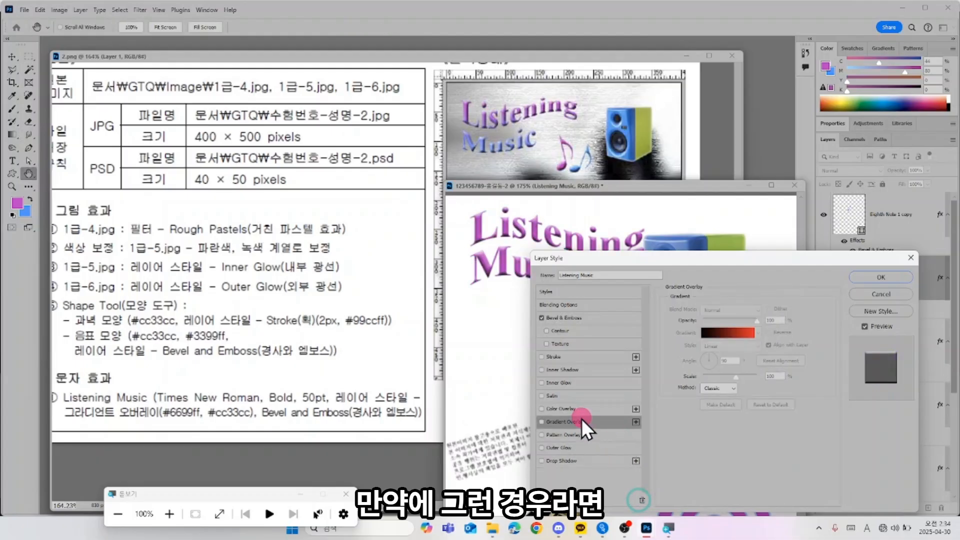
left_click(606, 421)
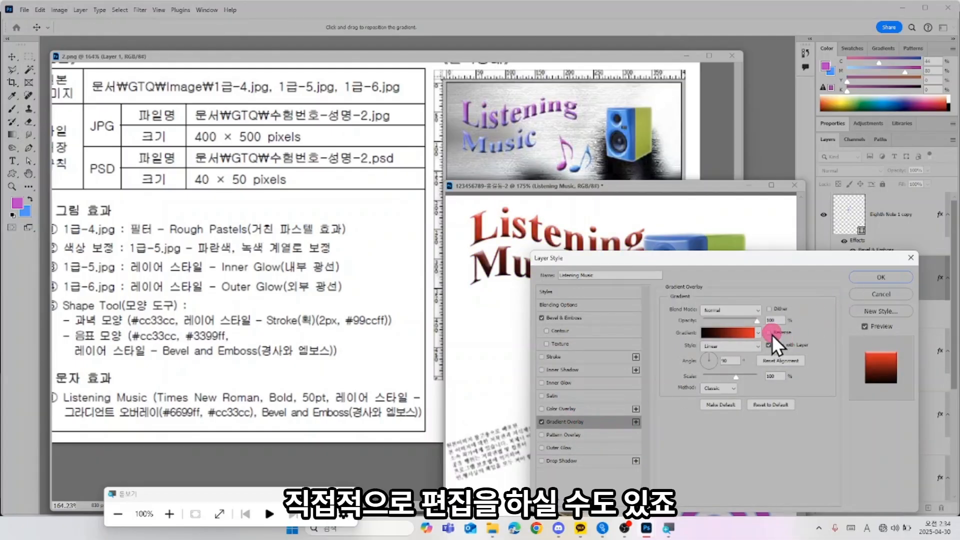
- Edit the title's Gradient Overlay and set the gradient's starting color stop to #6699ff
left_click(730, 333)
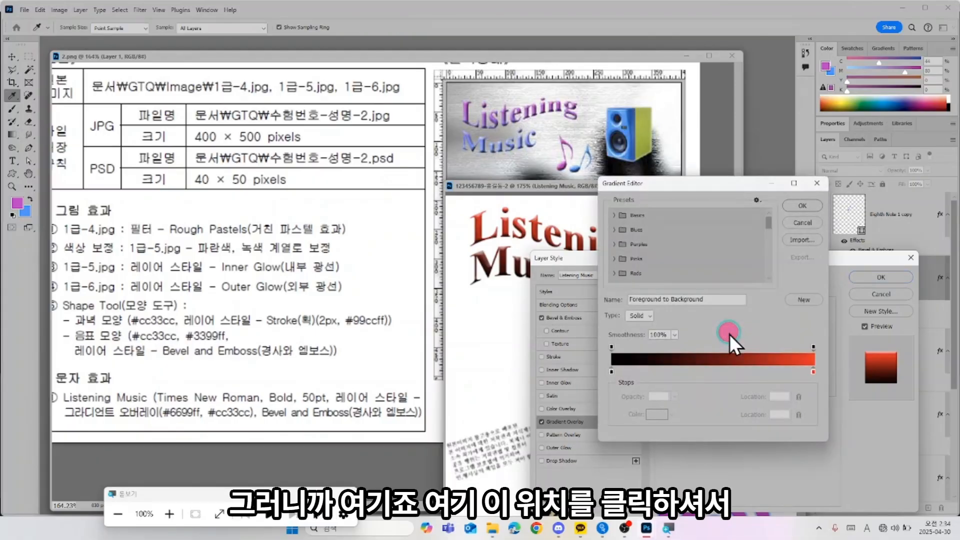
left_click(623, 216)
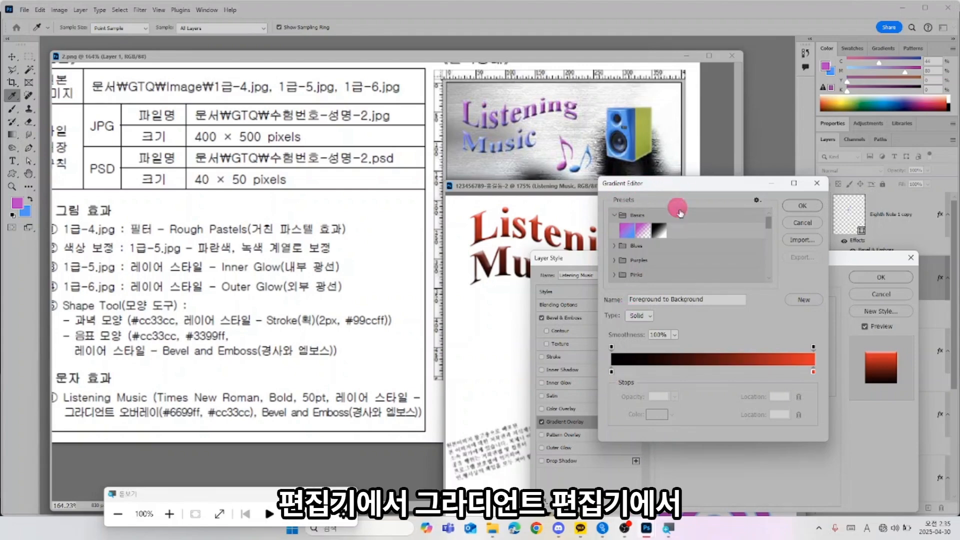
double_click(611, 371)
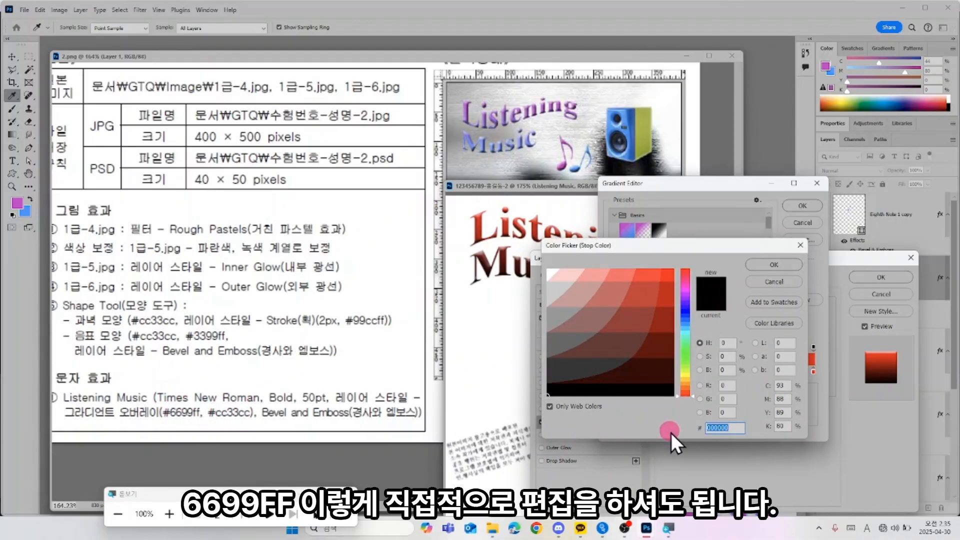
type("66")
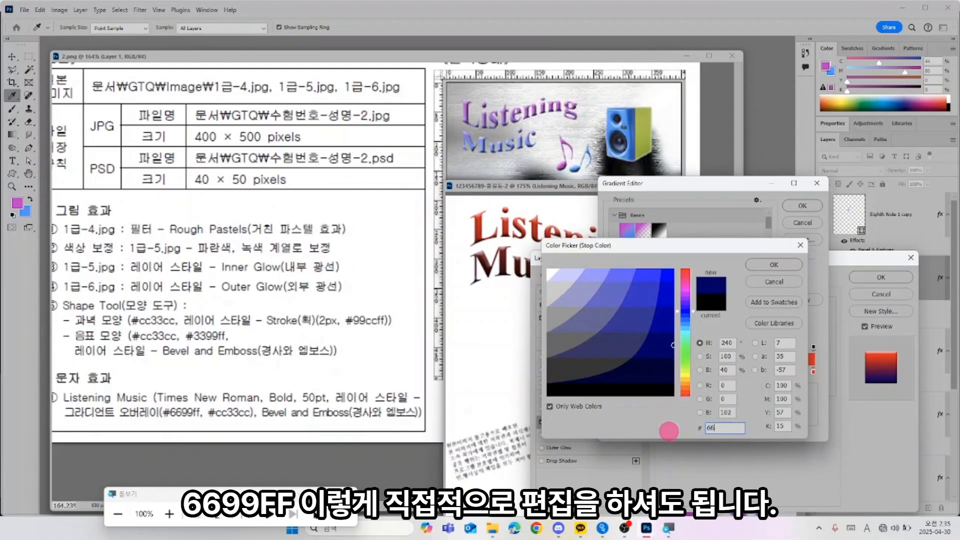
type("99ff")
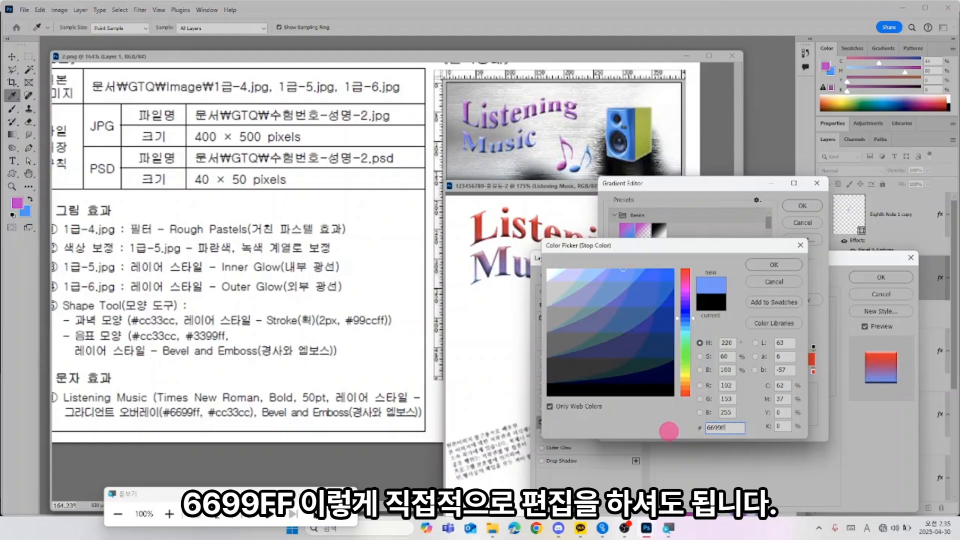
key("Return")
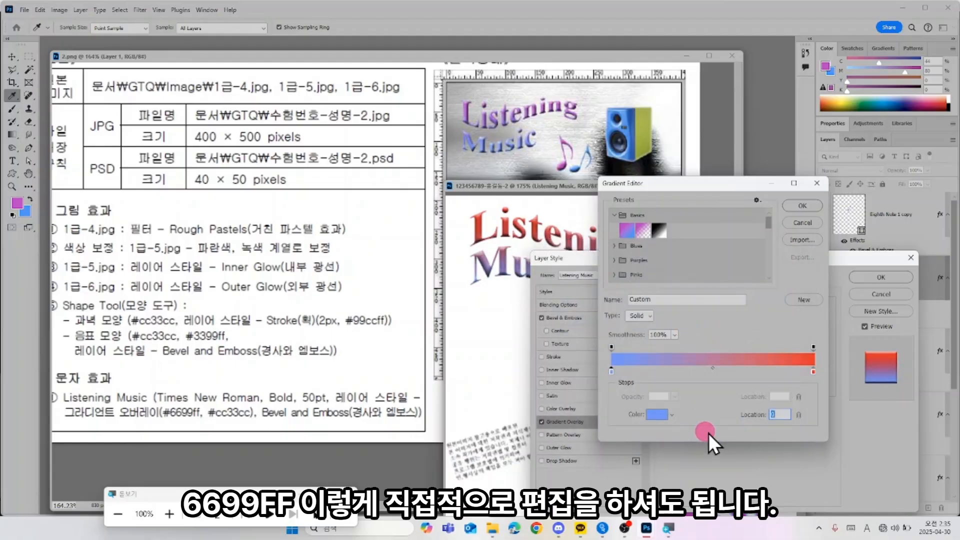
- Set the gradient's ending color stop to #cc33cc and accept the edited gradient
double_click(814, 374)
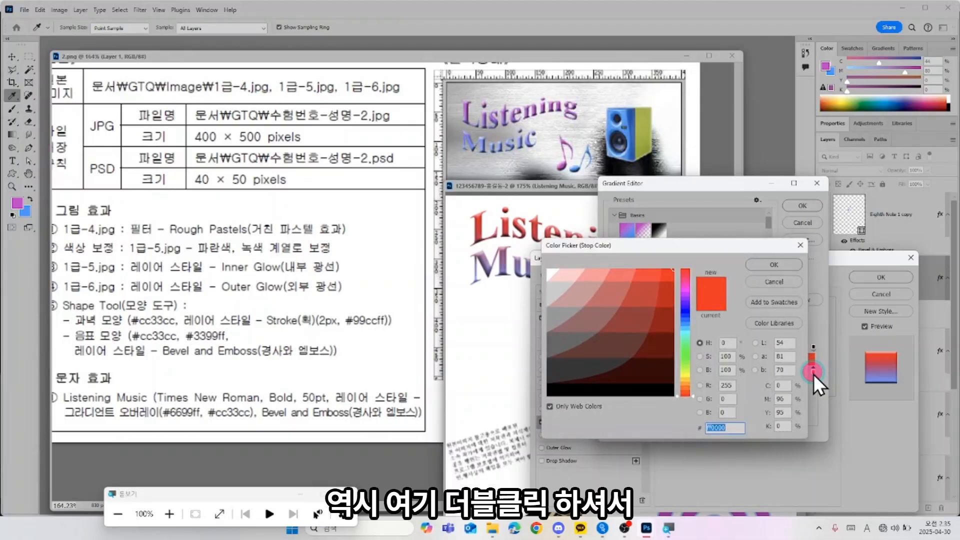
type("cc")
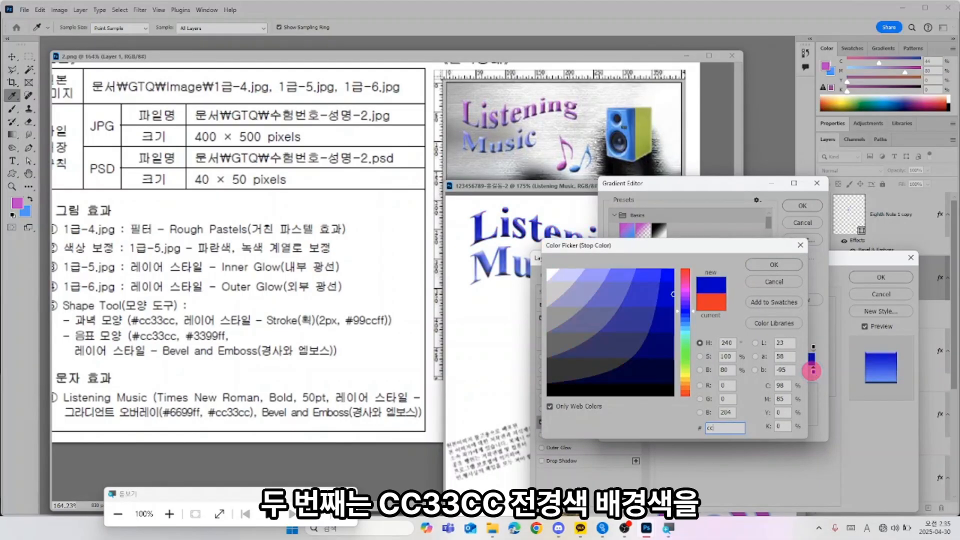
type("33cc")
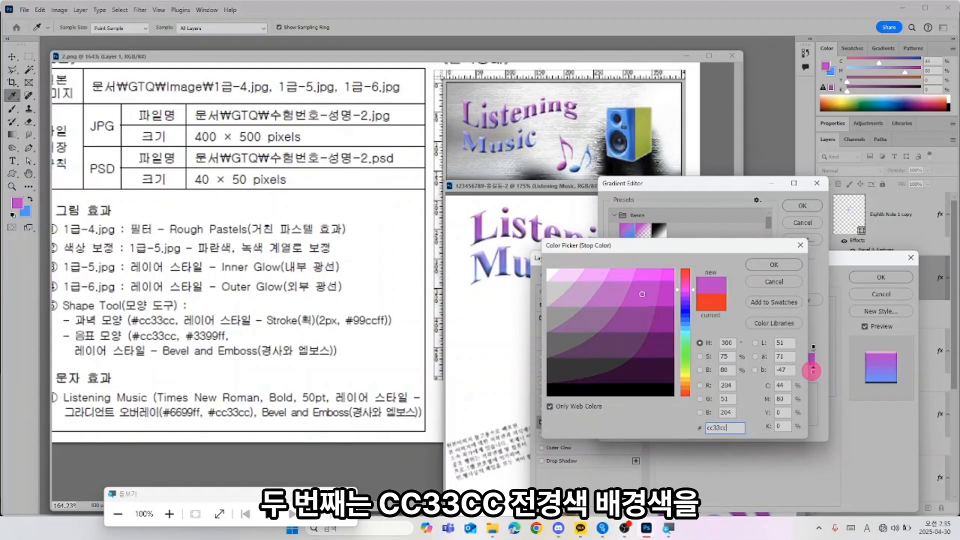
key("Return")
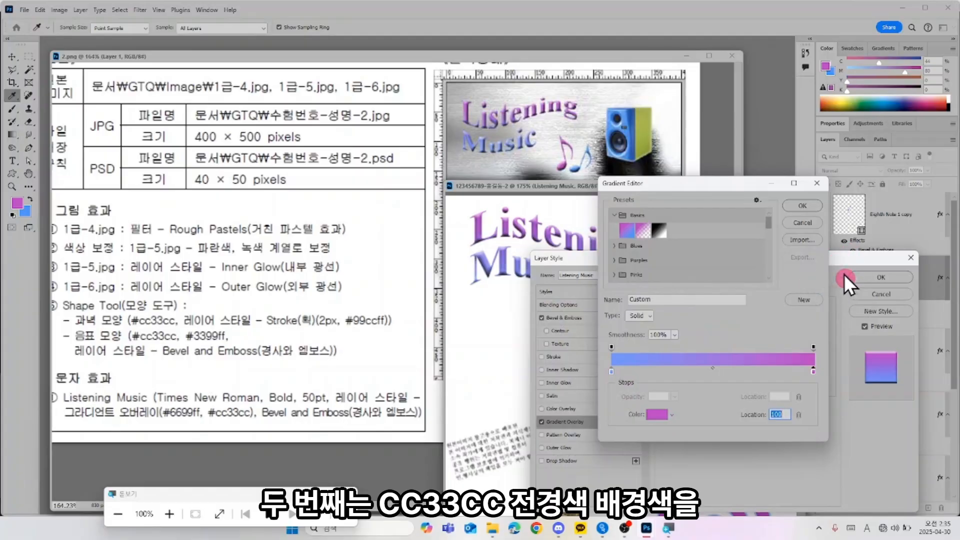
left_click(808, 205)
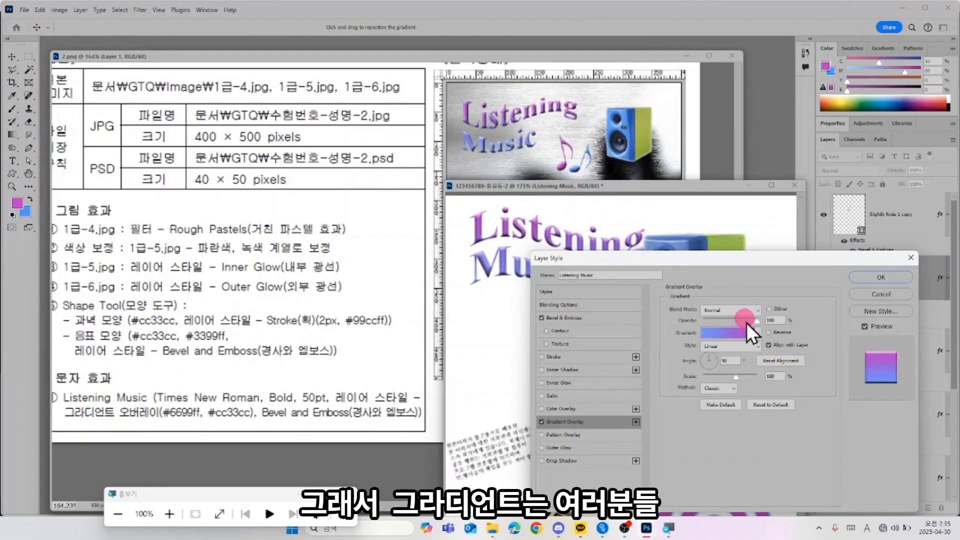
- Try a 0° angle for the title's gradient with the canvas in view, and restore it to 90°
left_click(731, 360)
type("0")
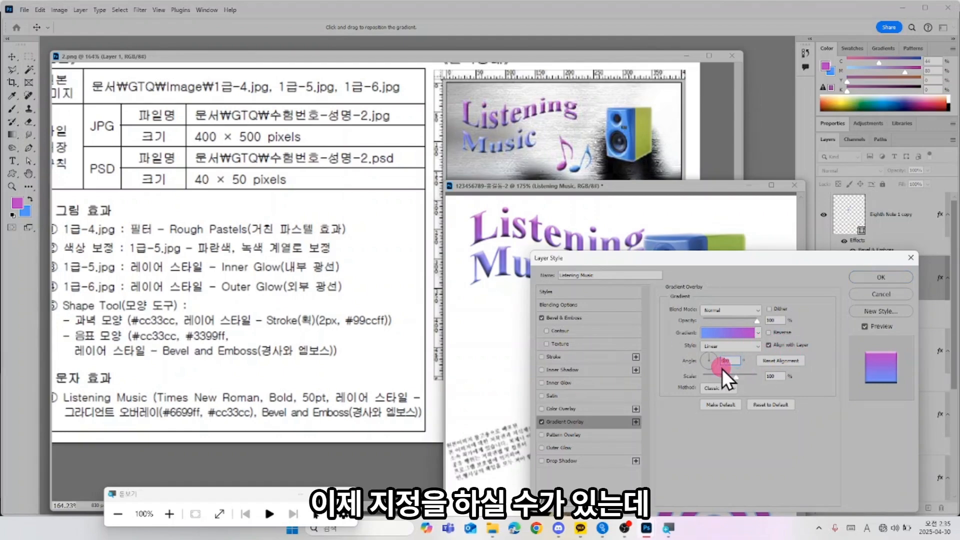
left_click_drag(767, 267, 727, 356)
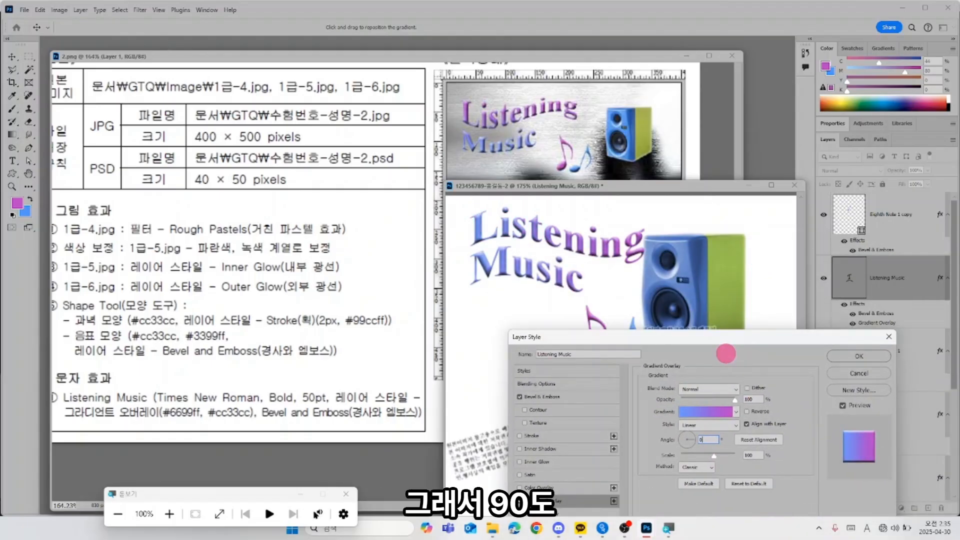
type("0")
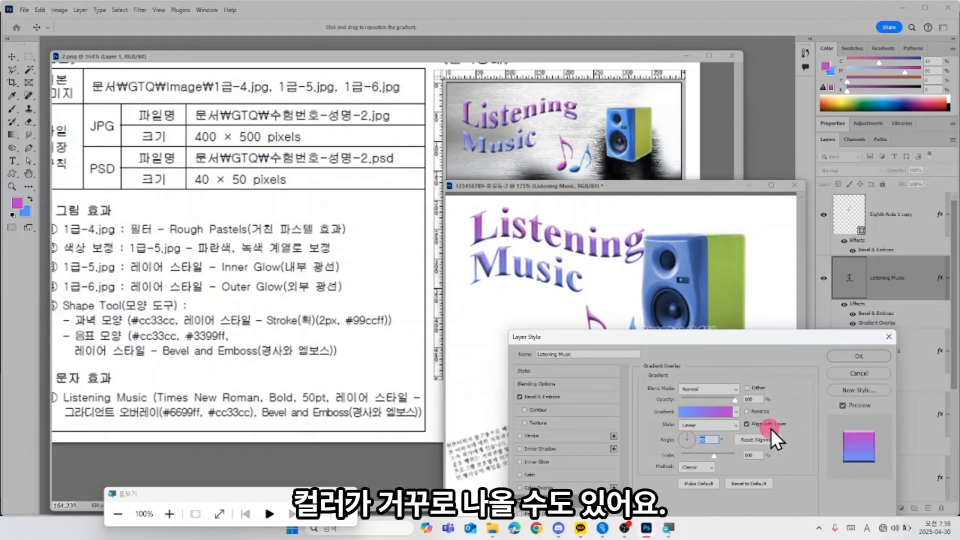
- Compare the gradient with Reverse on and off, leave Reverse off and apply the layer style to the title
left_click(760, 413)
left_click(766, 414)
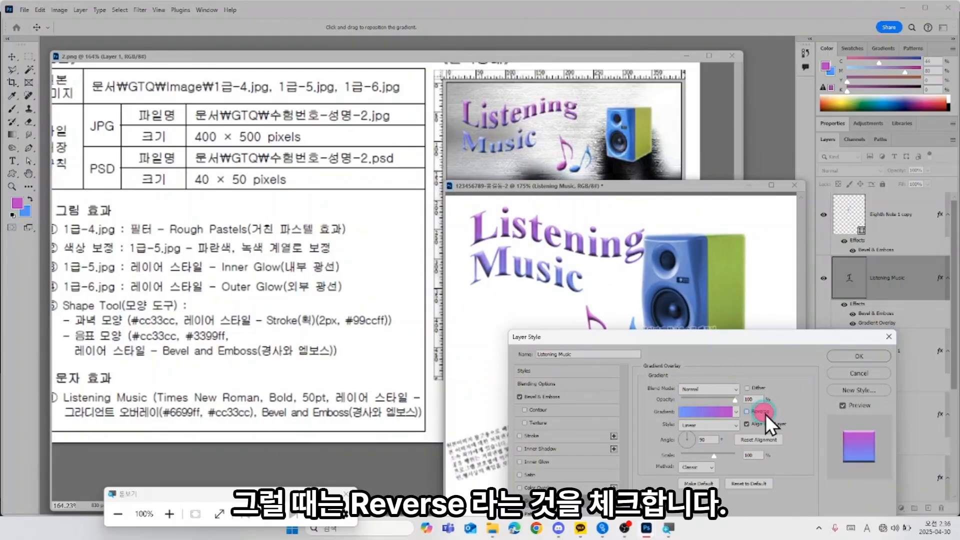
left_click(767, 413)
left_click(768, 412)
left_click(767, 413)
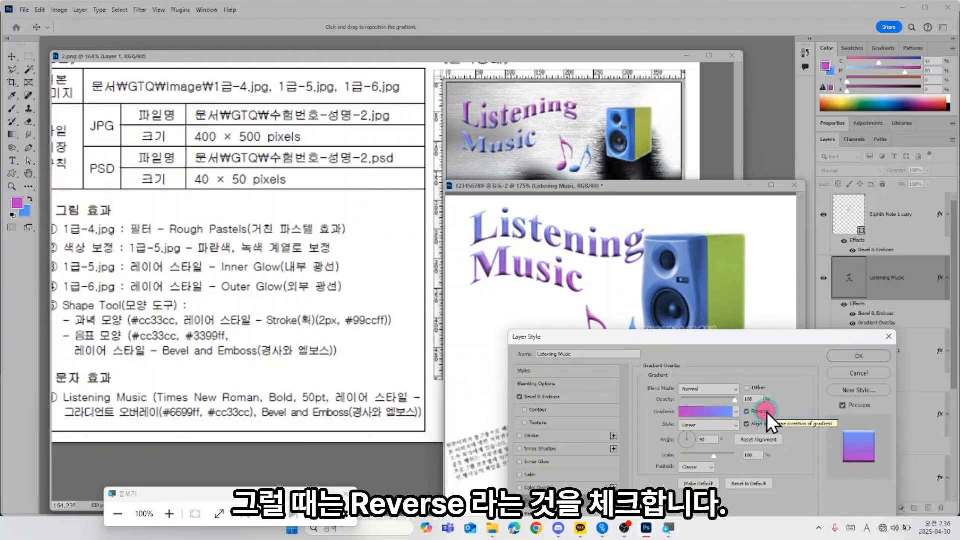
left_click(768, 413)
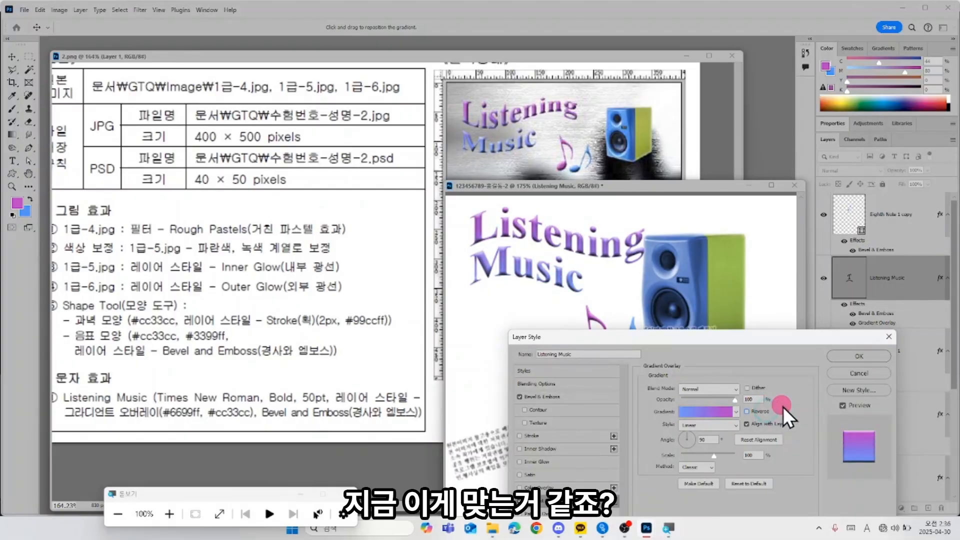
left_click(859, 356)
- Move the composite's window up and make the turntable background, Layer 1, visible again, discarding any accidental text layer
left_click(209, 104)
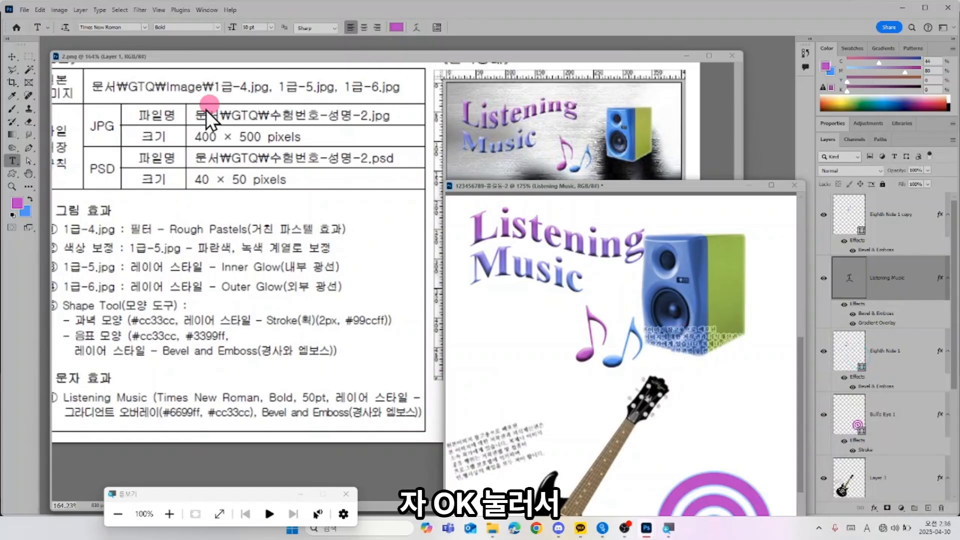
left_click(638, 186)
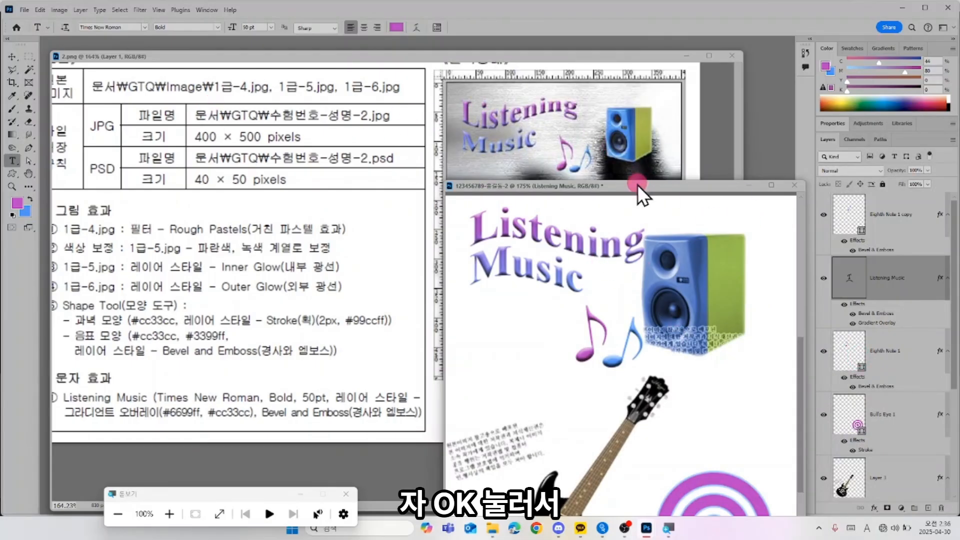
left_click_drag(638, 186, 622, 85)
scroll(844, 424, "down", 3)
left_click(860, 444)
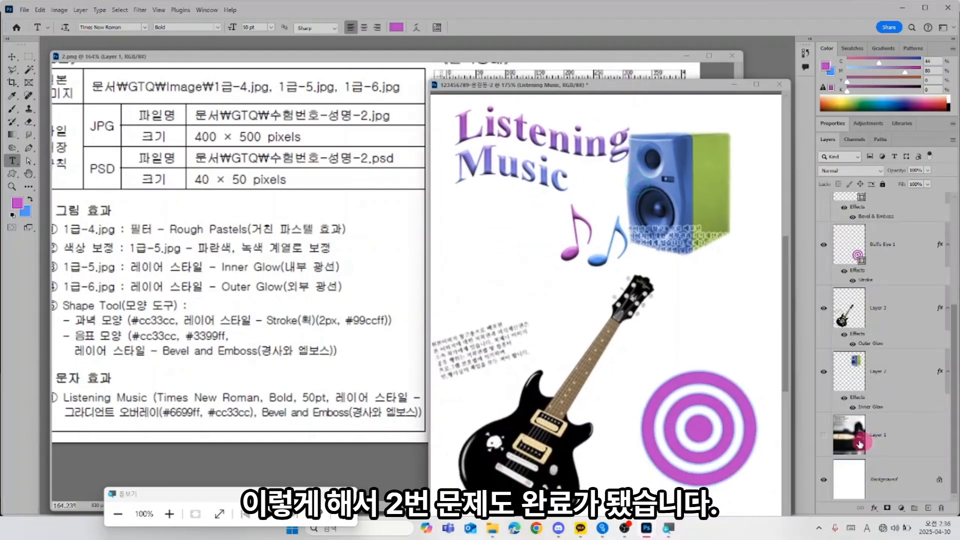
left_click(824, 435)
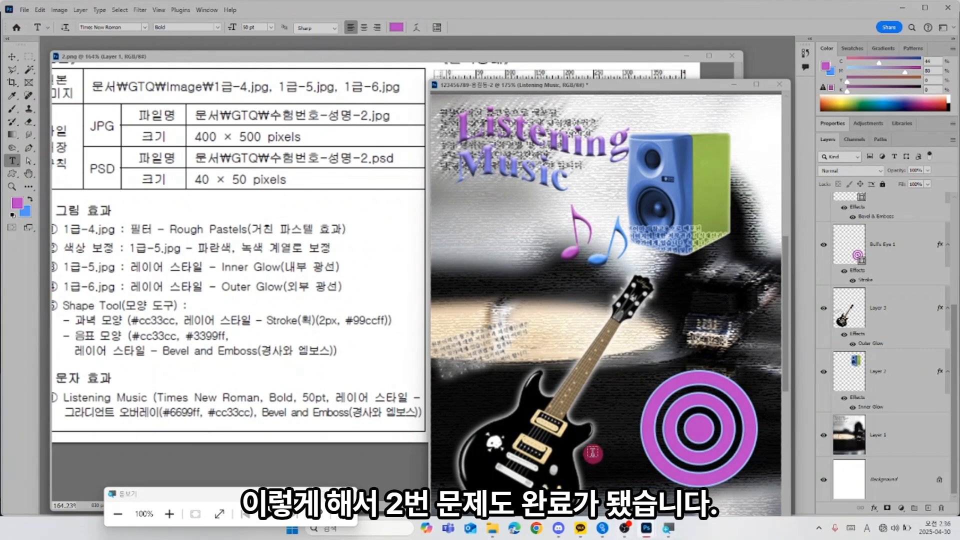
left_click(585, 439)
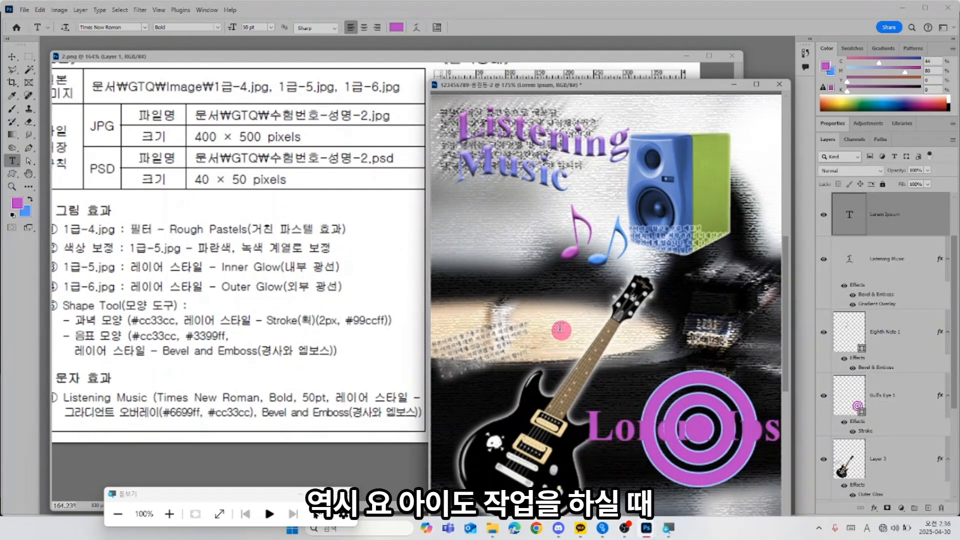
key("Escape")
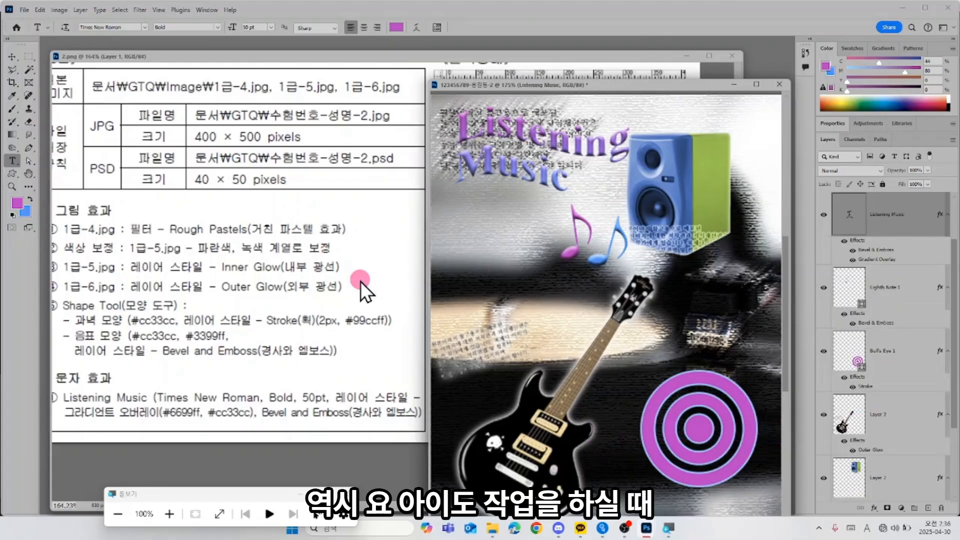
- Export the composite with Save for Web as a JPEG at quality 80, replacing the existing problem 2 JPG in the GTQ folder
left_click(22, 11)
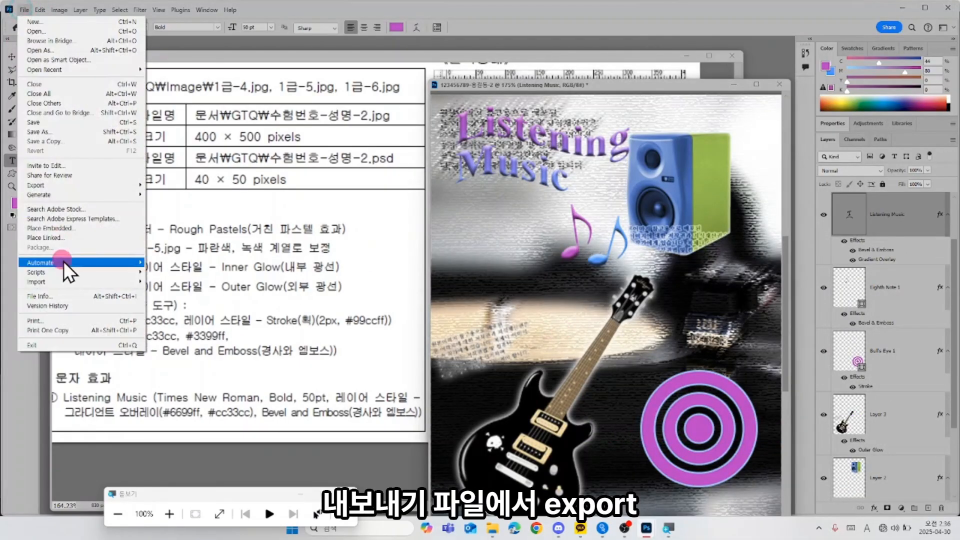
mouse_move(83, 190)
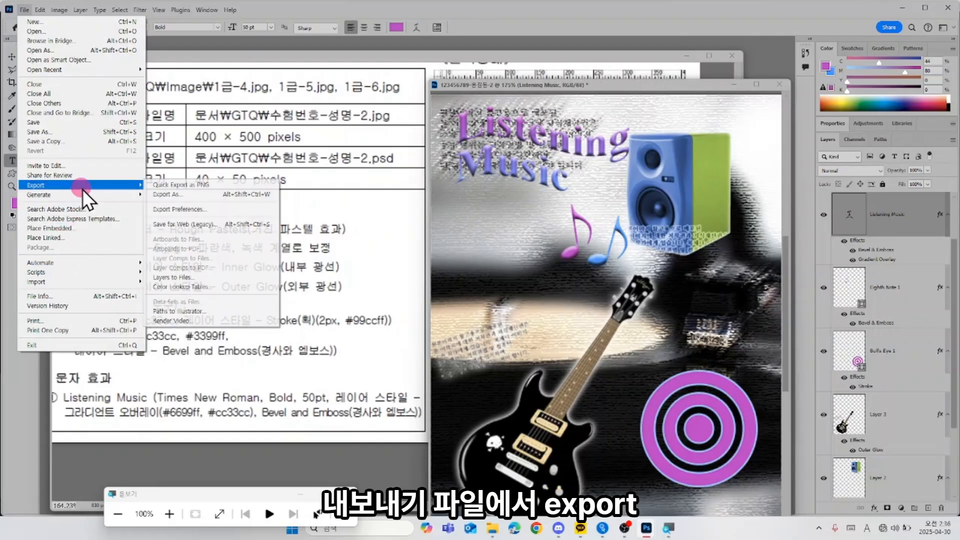
left_click(196, 223)
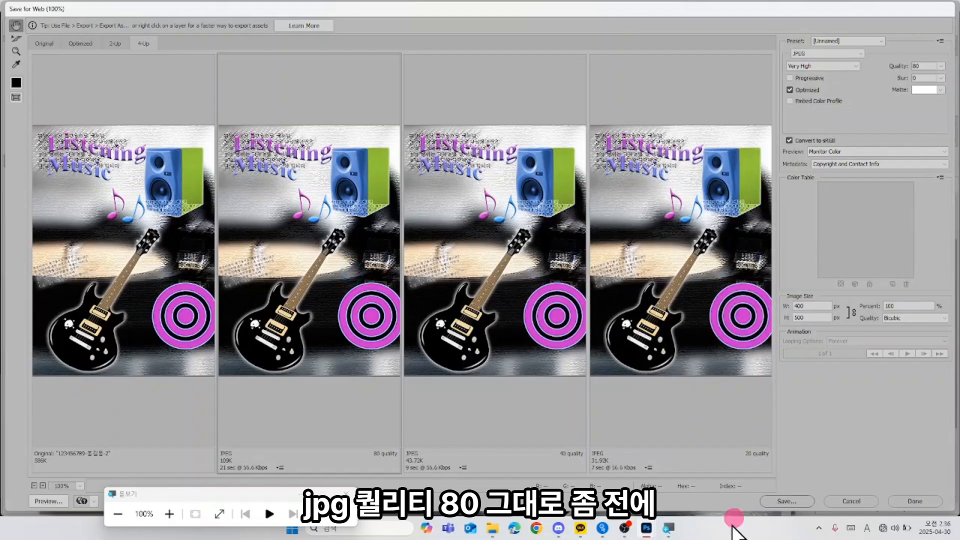
left_click(790, 502)
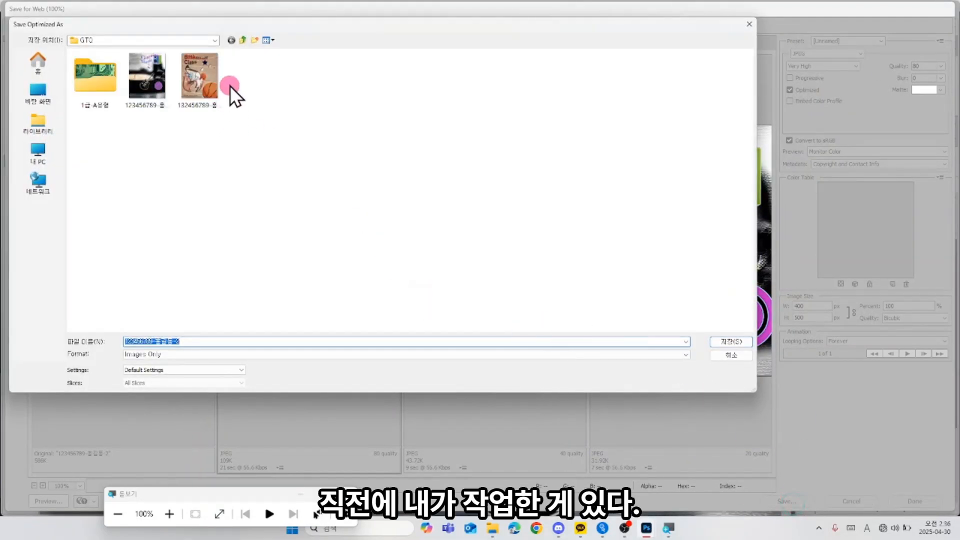
left_click(152, 119)
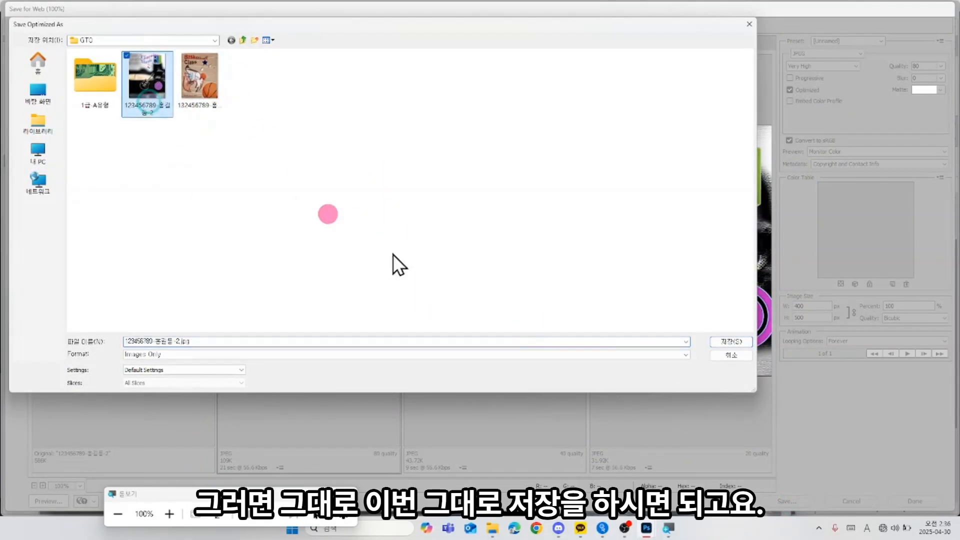
left_click(734, 342)
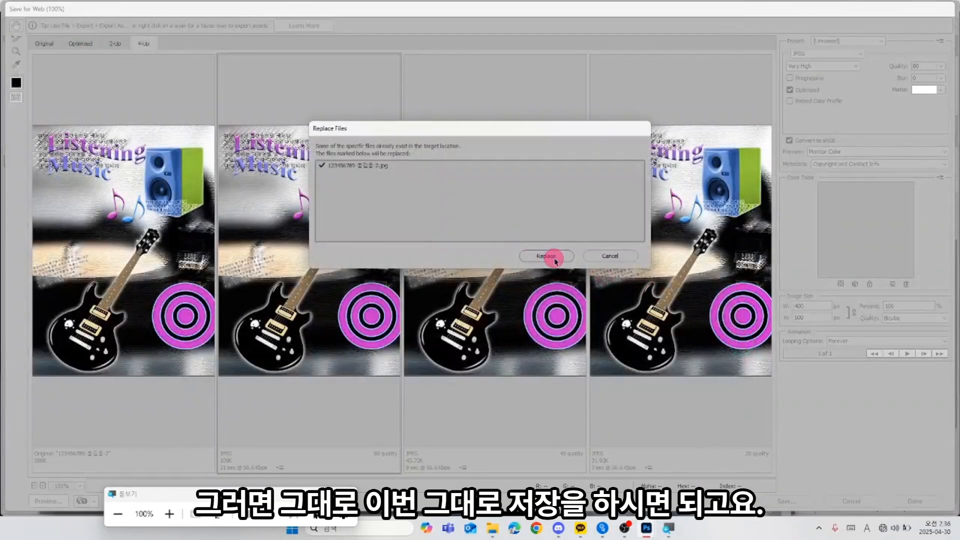
left_click(550, 256)
left_click(510, 218)
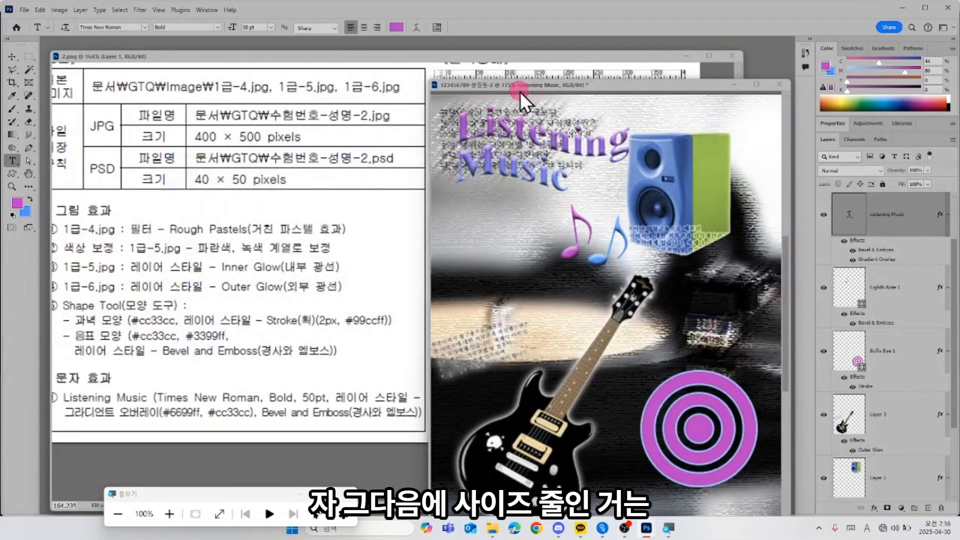
- Close the reference document 2.png and reposition the composite's window in the workspace
left_click(735, 54)
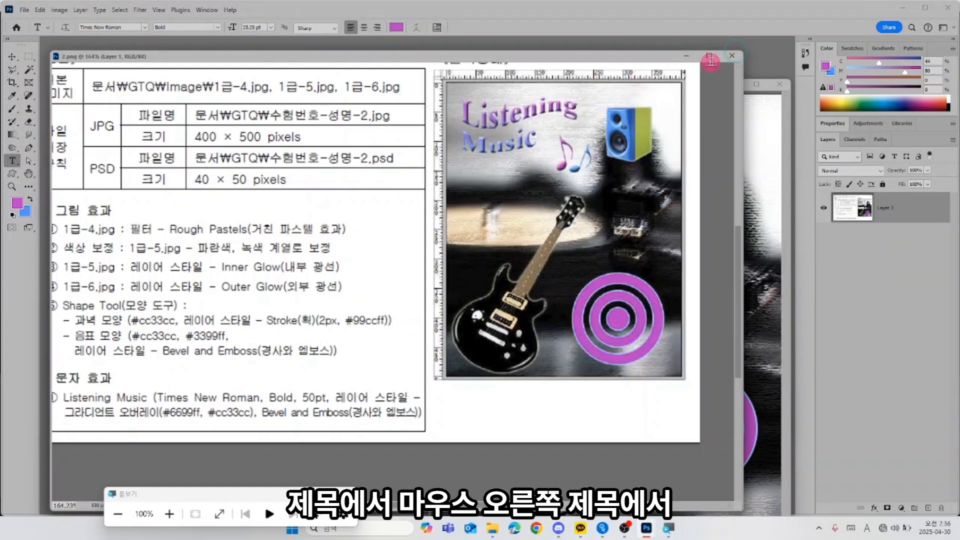
left_click(723, 55)
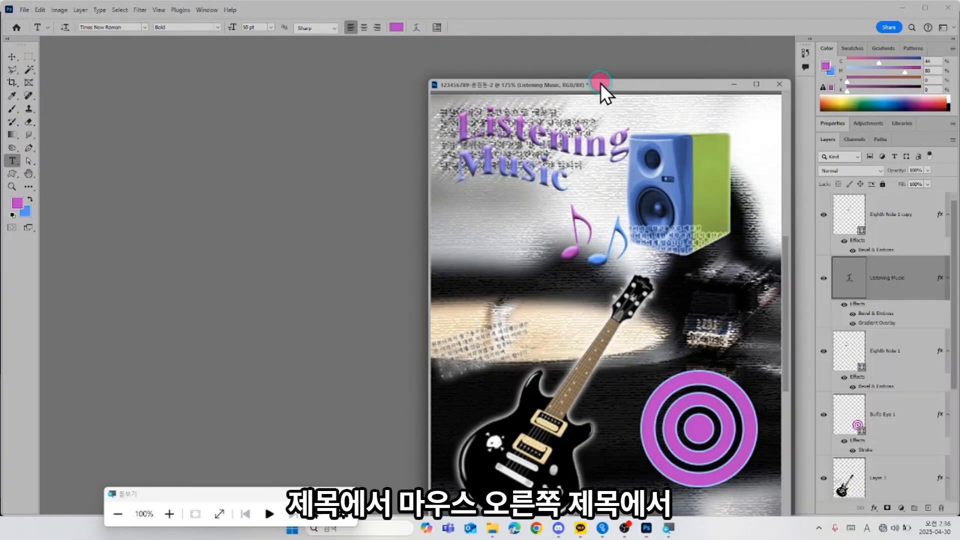
left_click_drag(602, 83, 487, 71)
- Resize the composite image to 40 × 50 pixels at 72 pixels per inch, with Scale Styles turned off
right_click(434, 73)
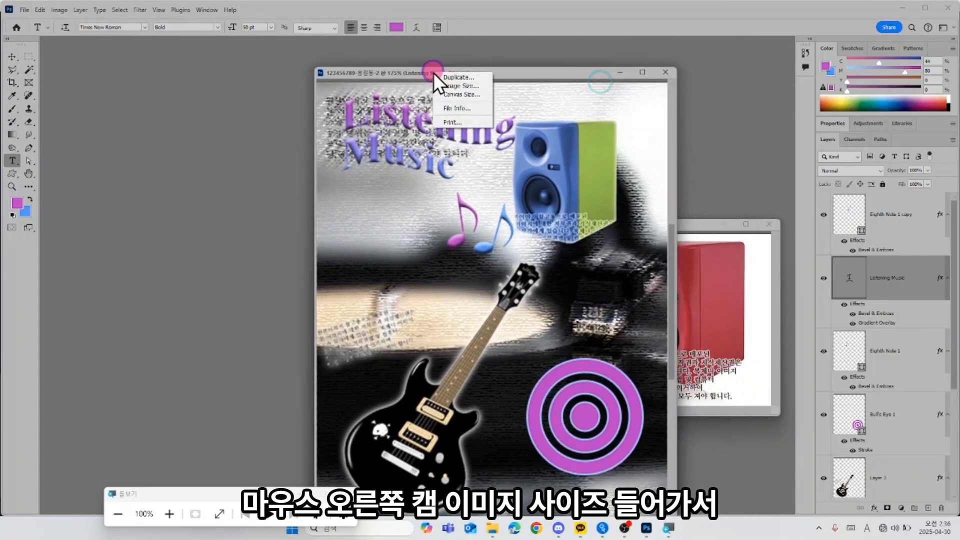
left_click(482, 86)
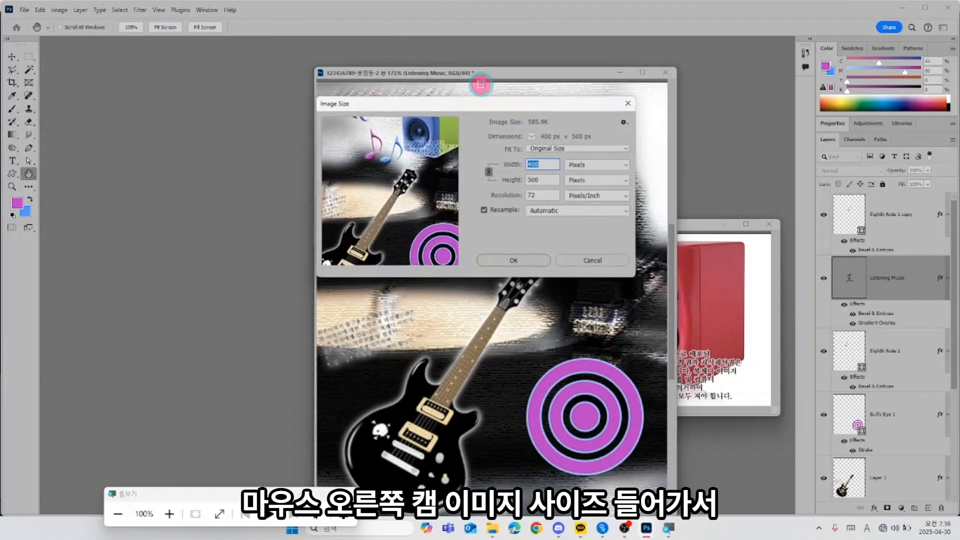
left_click(625, 122)
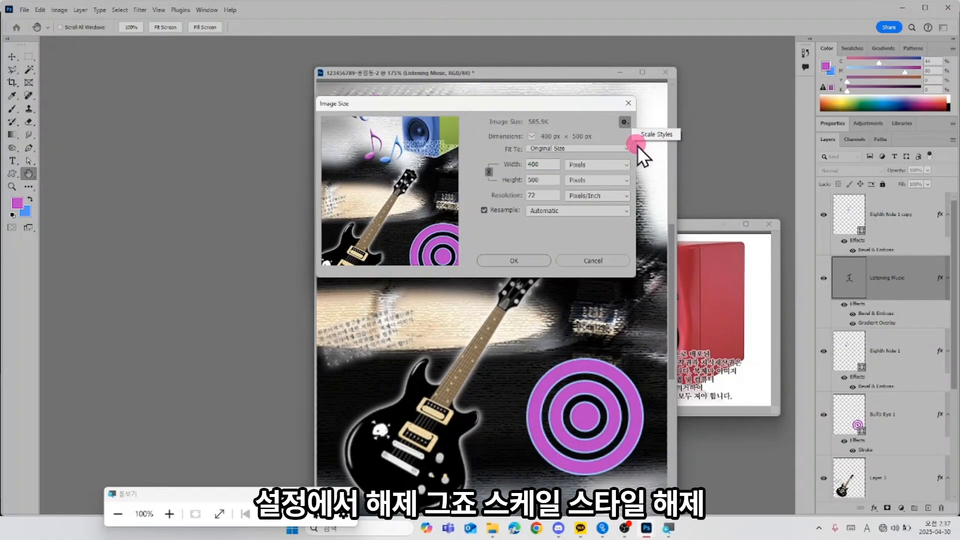
left_click(542, 169)
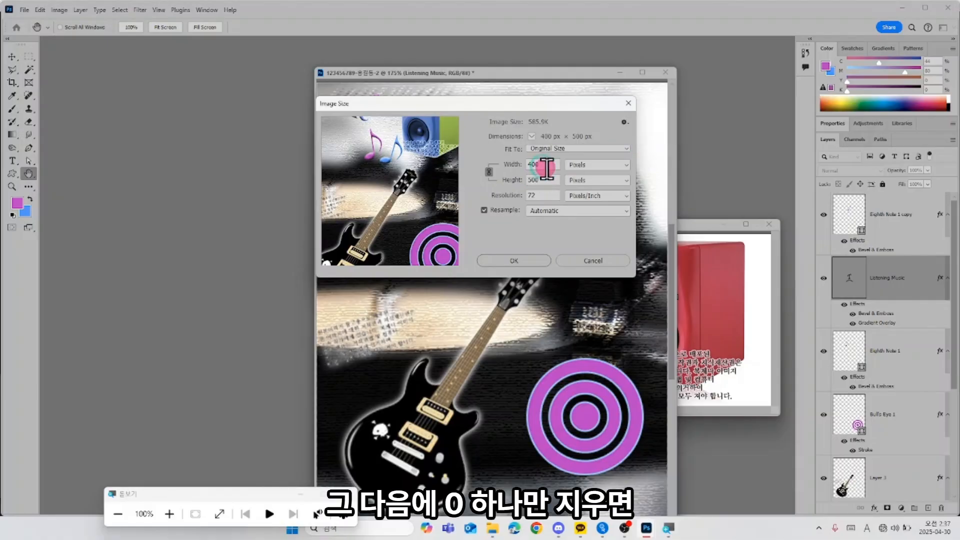
double_click(547, 169)
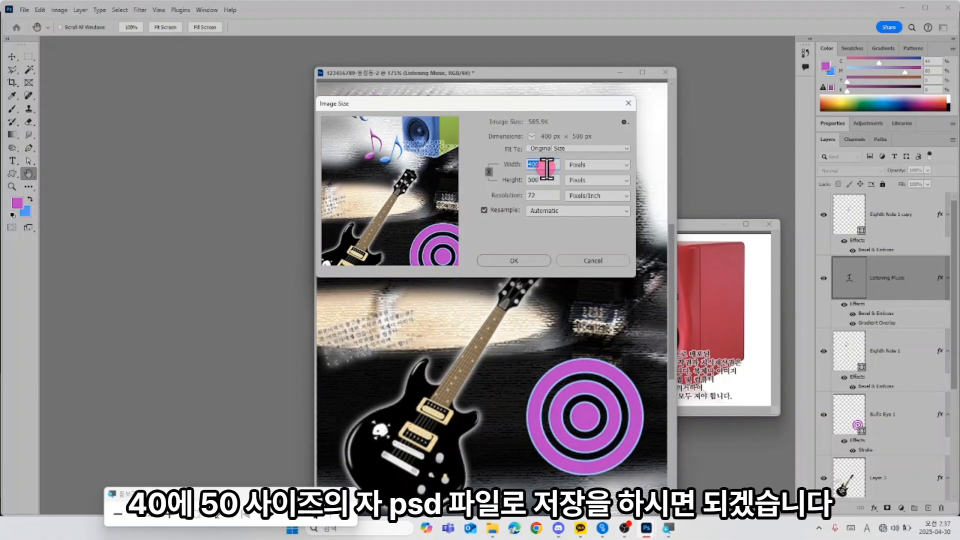
type("40")
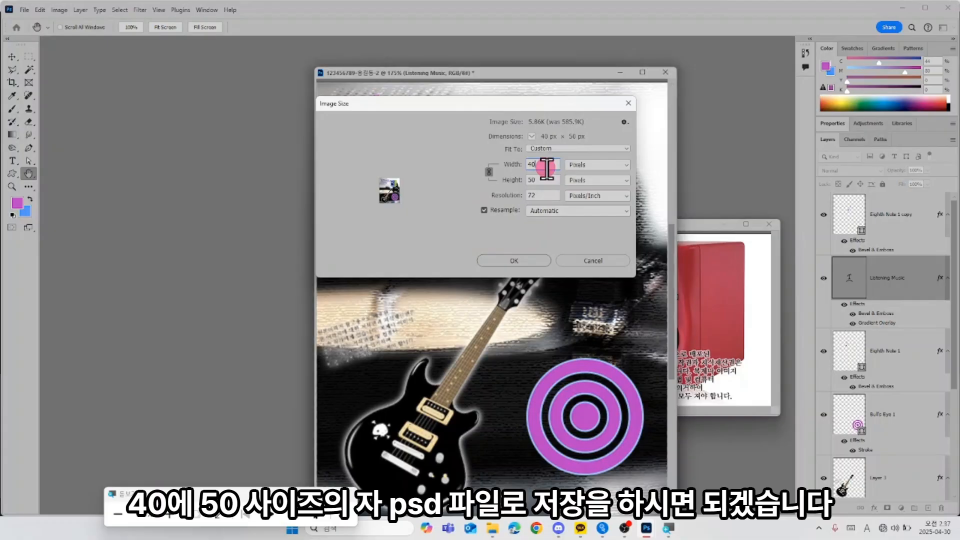
left_click(517, 255)
left_click_drag(538, 261, 26, 13)
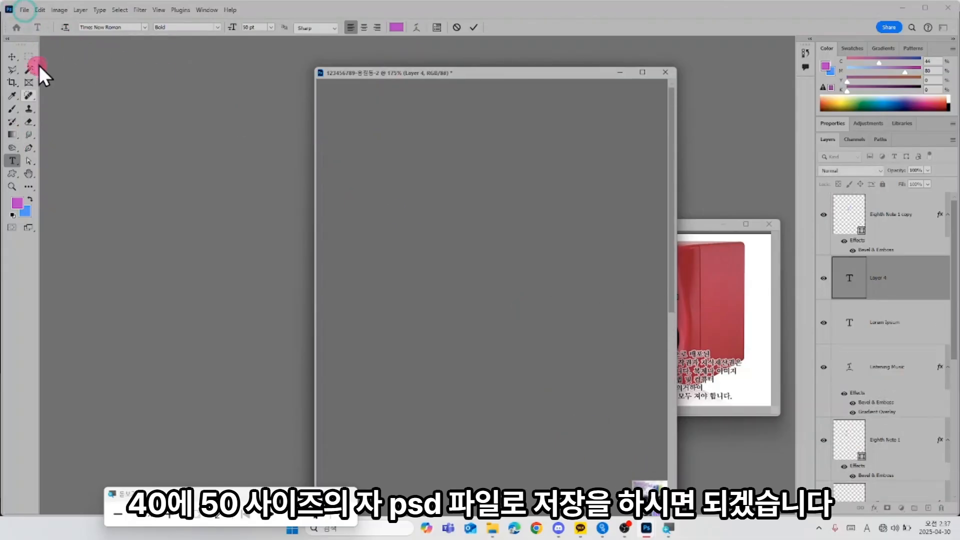
- Save the reduced composite as a Photoshop PSD in the GTQ folder, replacing the existing problem 2 PSD
left_click(23, 10)
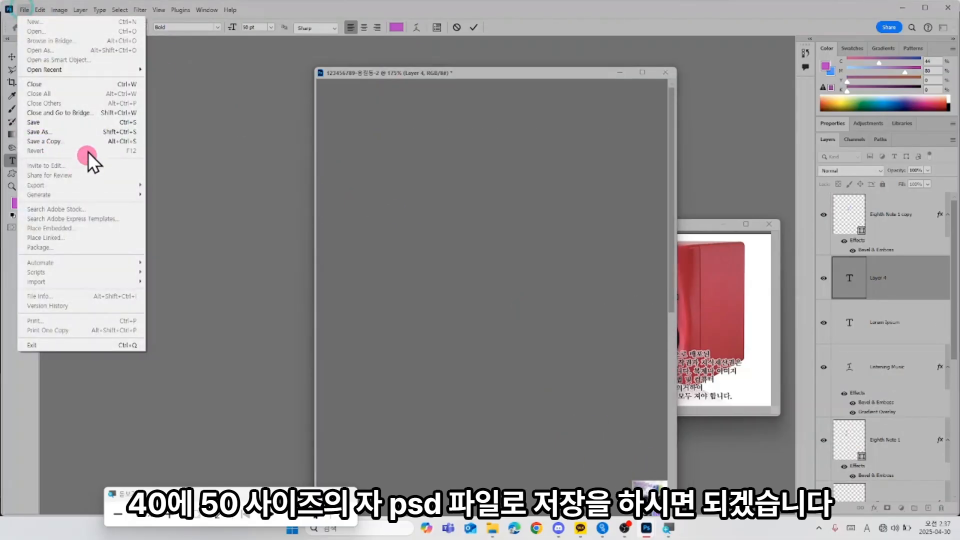
left_click(89, 122)
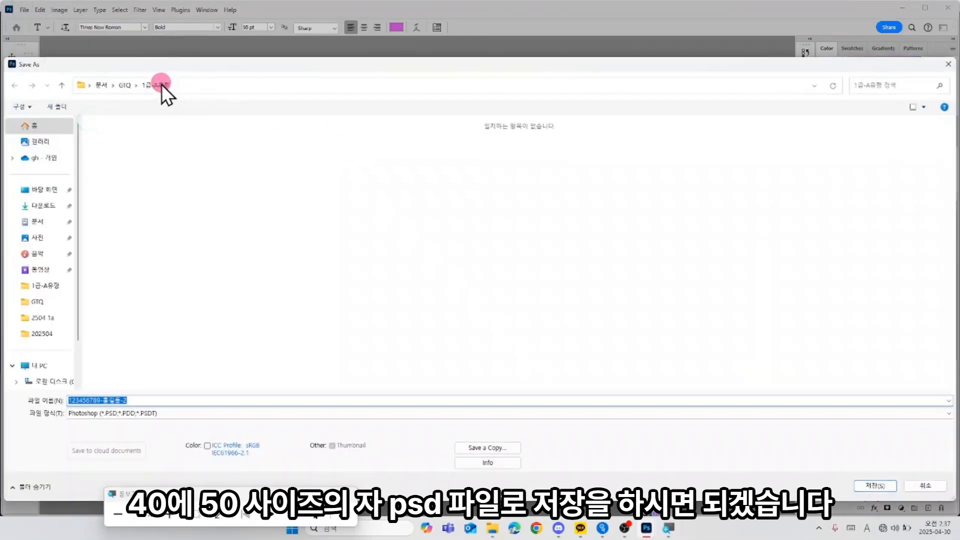
left_click(129, 85)
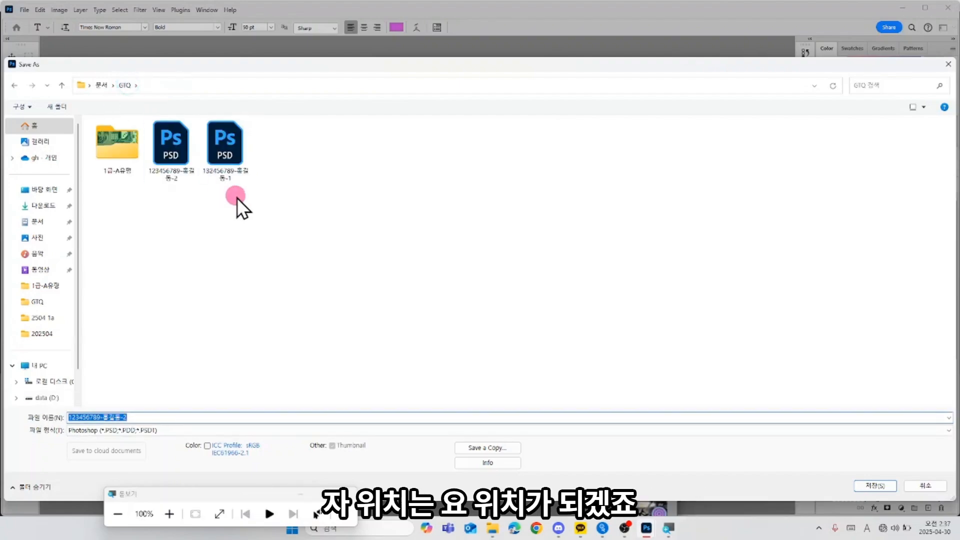
left_click(193, 174)
left_click(875, 484)
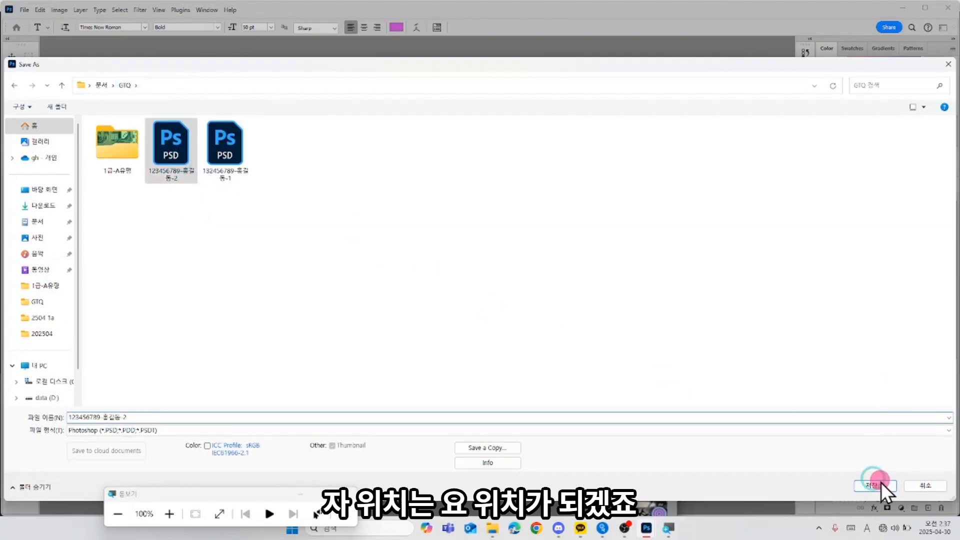
left_click(494, 263)
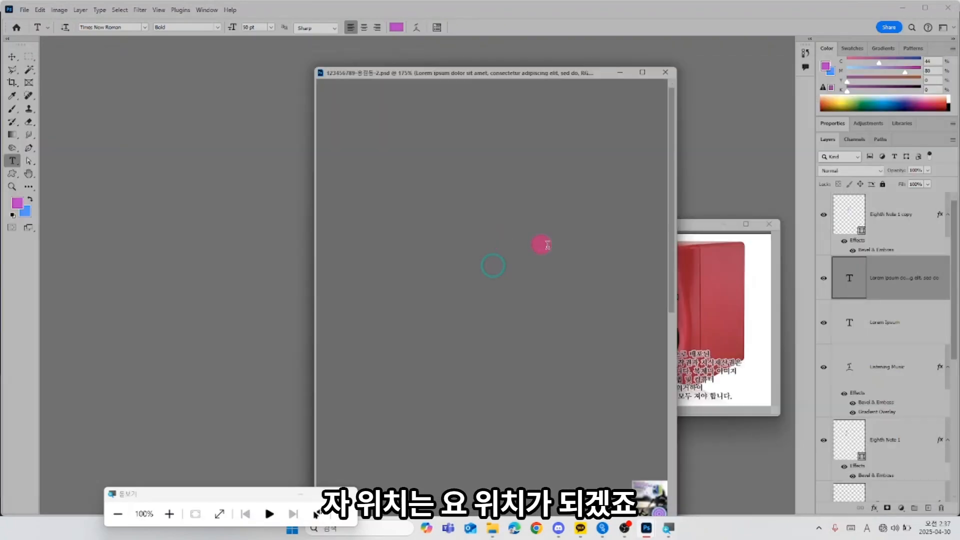